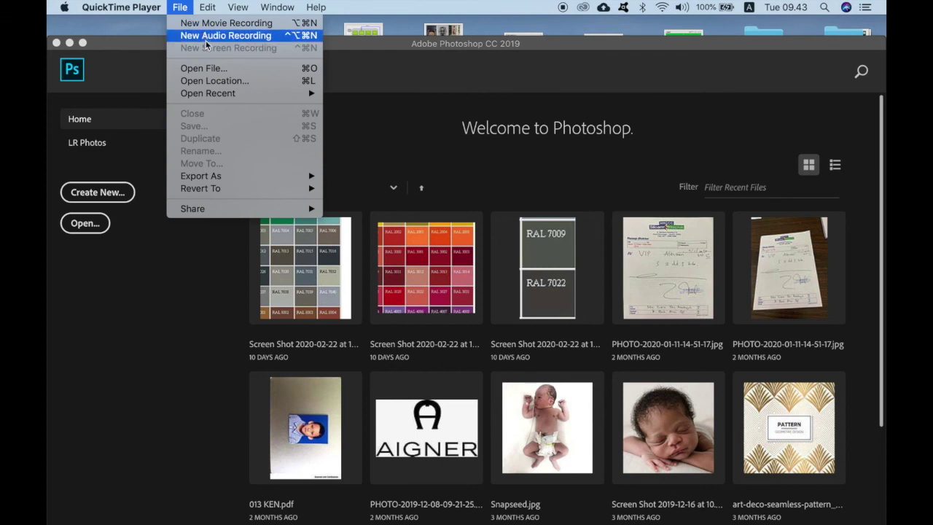
click(205, 68)
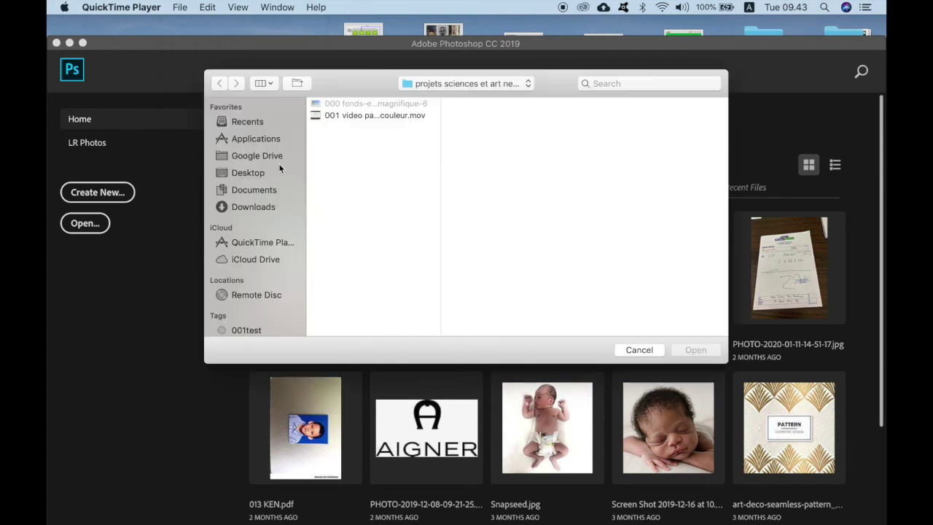
click(274, 161)
scroll(371, 240, down, 5)
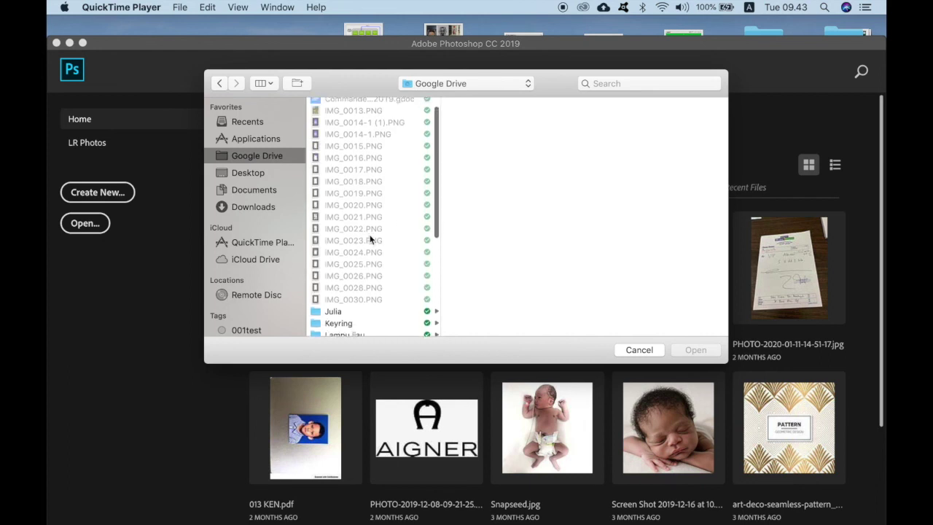
scroll(372, 240, down, 3)
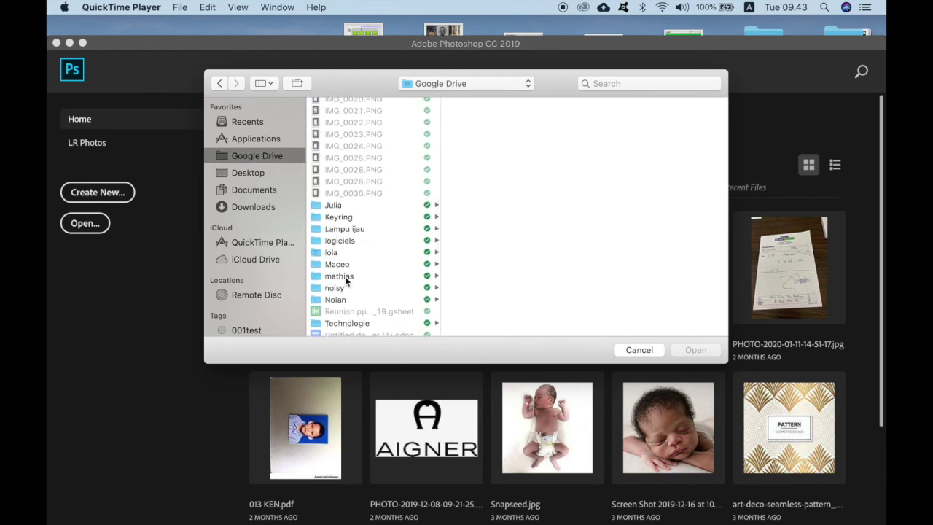
scroll(347, 280, down, 1)
click(348, 312)
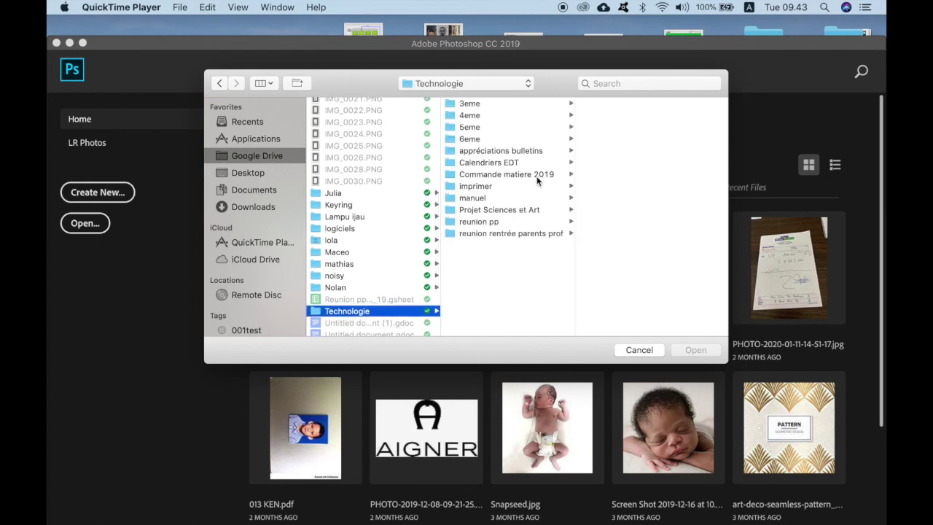
click(478, 128)
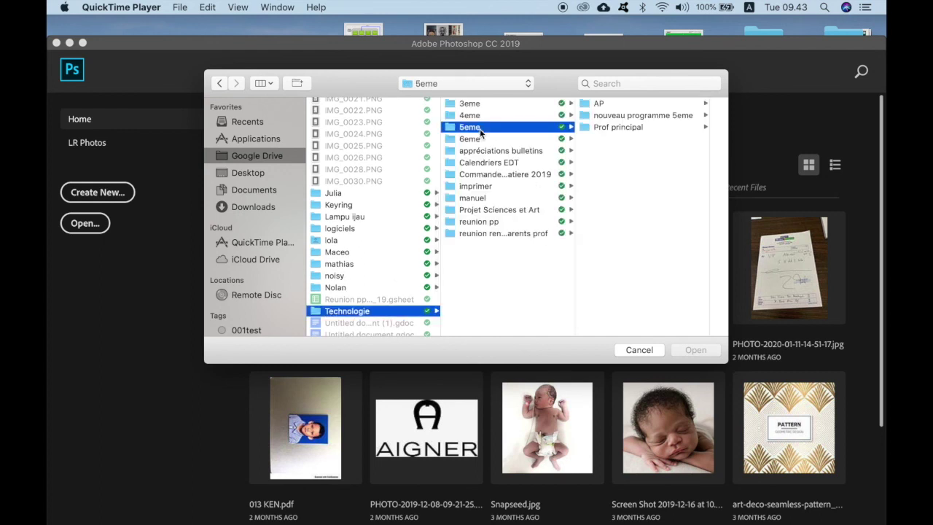
click(516, 209)
click(628, 138)
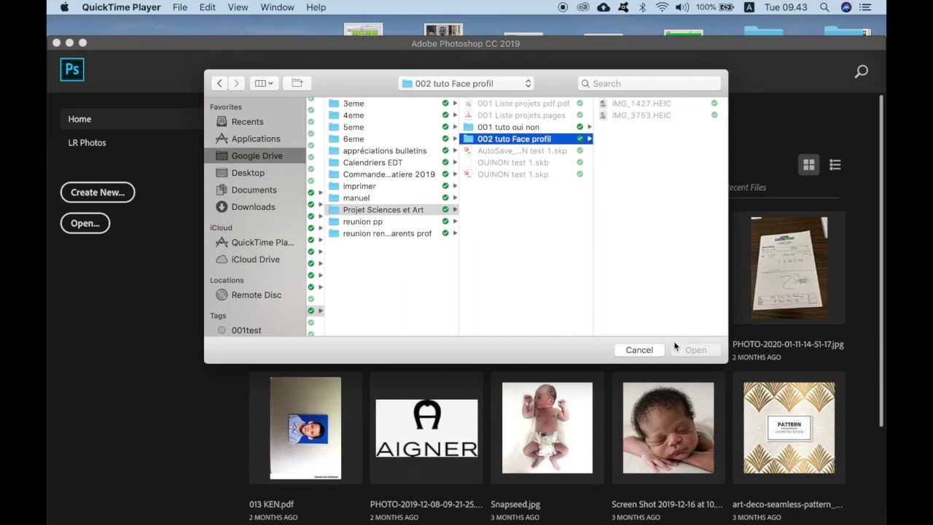
click(650, 350)
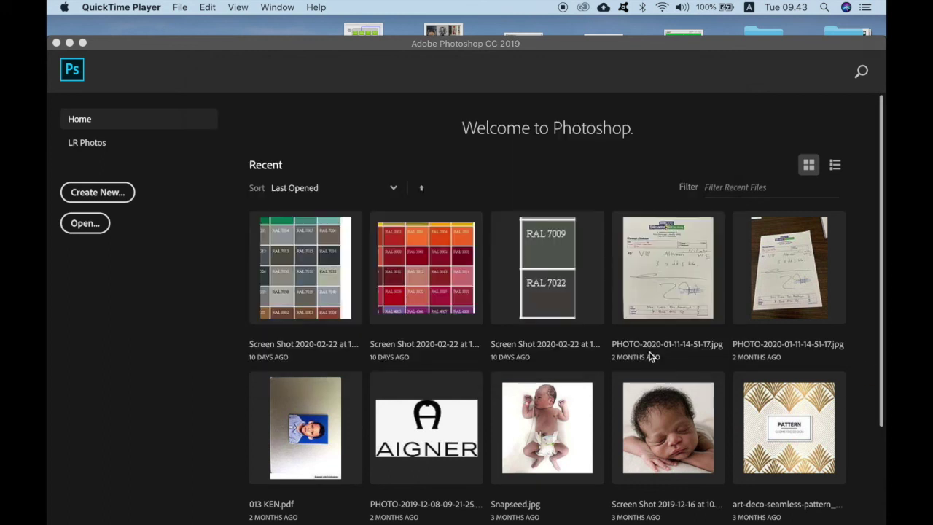
click(179, 9)
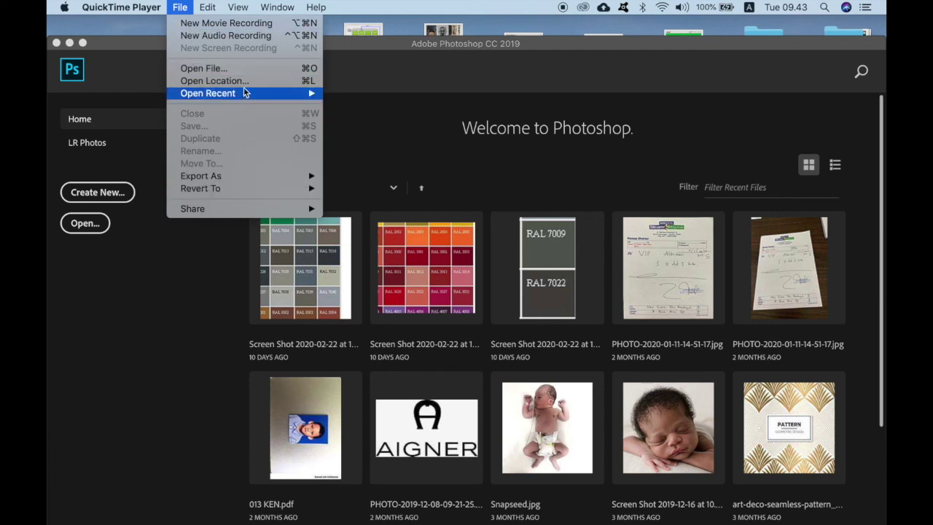
mouse_move(248, 92)
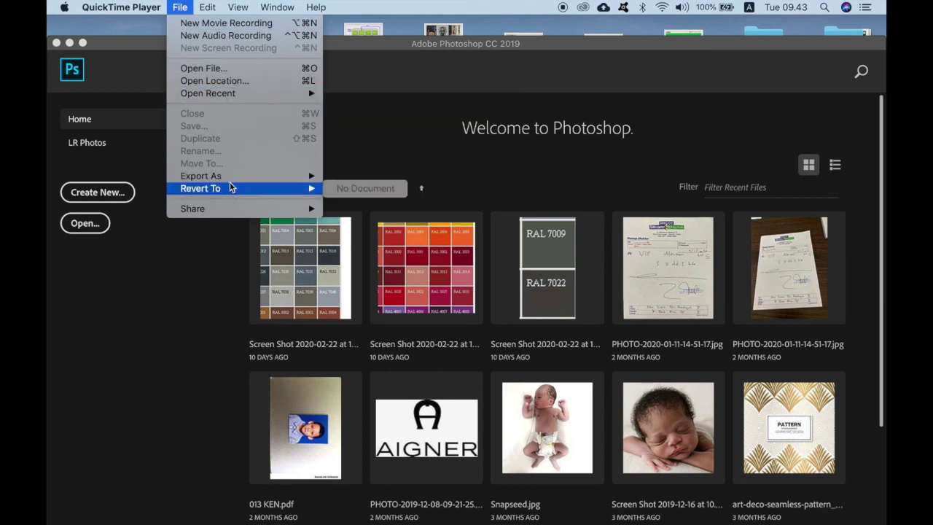
click(133, 286)
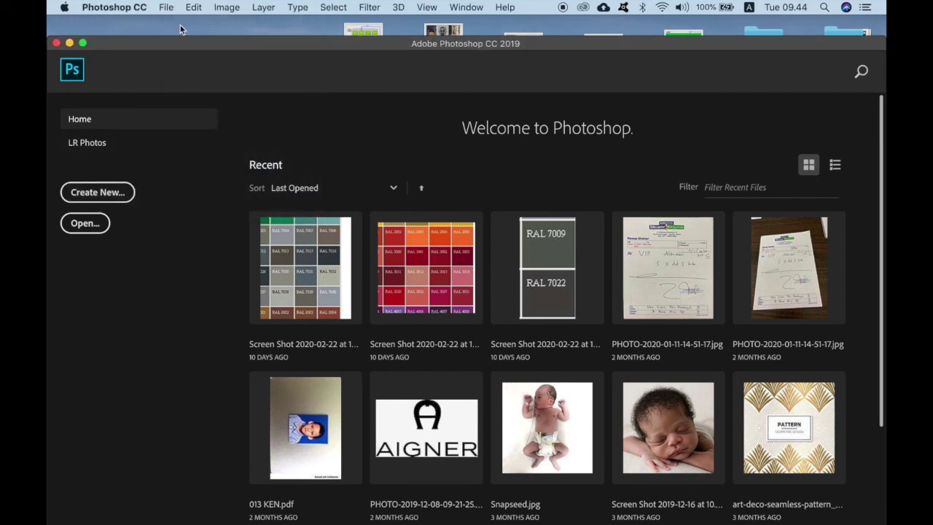
Step: Open both IMG_1427.HEIC and IMG_3753.HEIC from the 002 tuto Face profil folder in Photoshop
key(ctrl+Up)
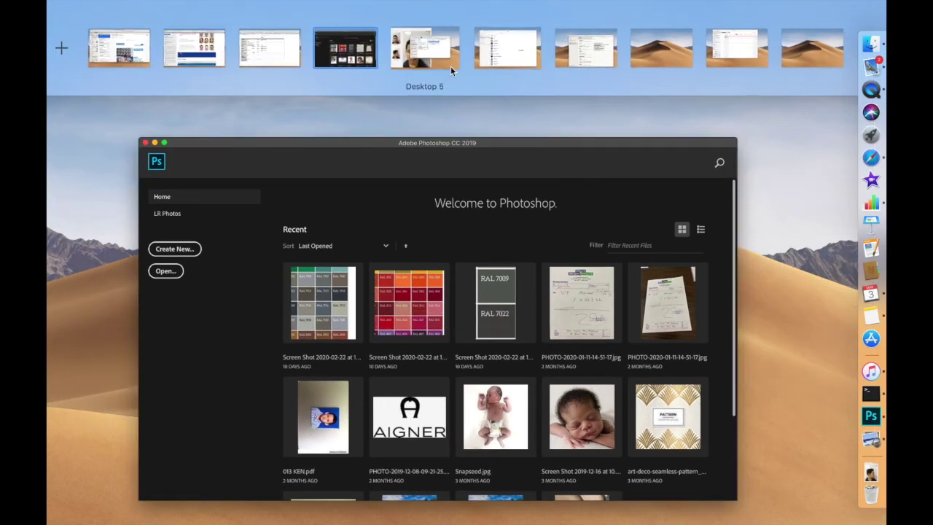
click(439, 59)
click(696, 154)
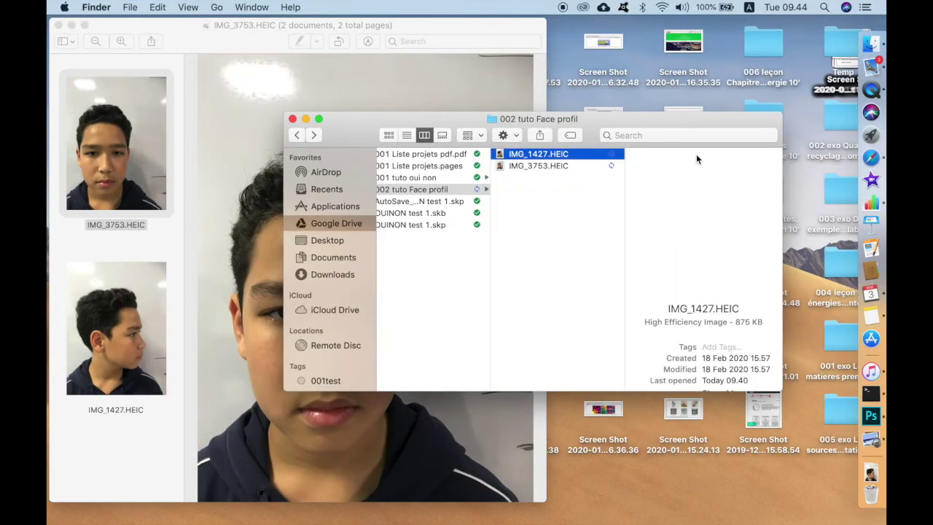
shift+click(534, 167)
right_click(533, 167)
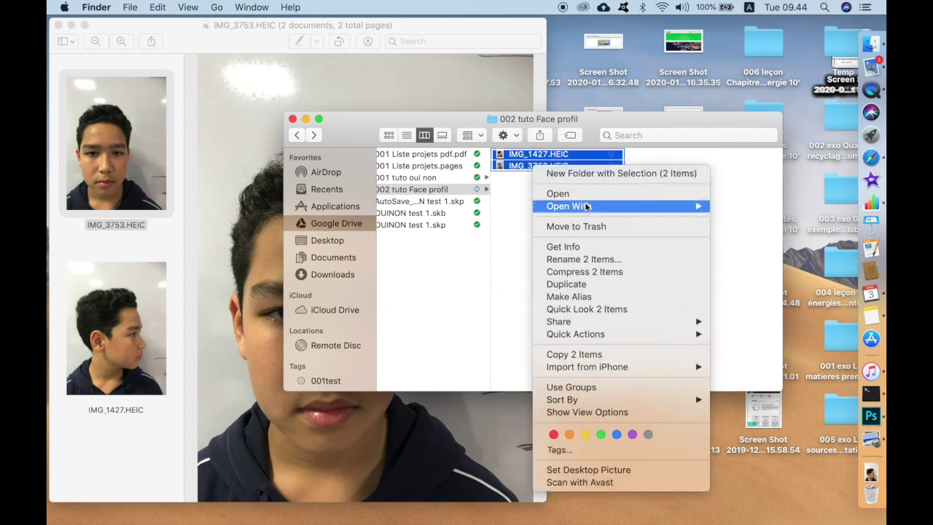
mouse_move(586, 208)
click(763, 229)
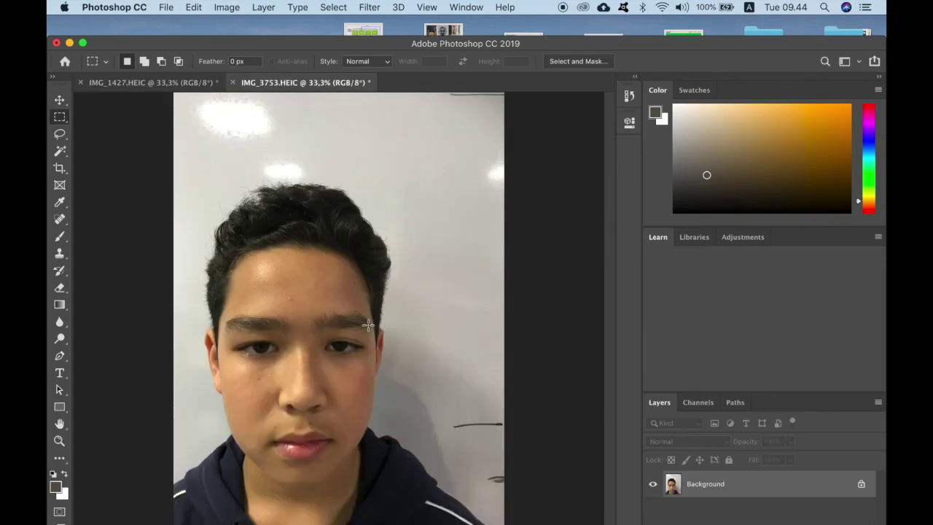
Step: In the profile photo IMG_1427.HEIC, select the white wall with the Magic Wand at tolerance 30
click(184, 82)
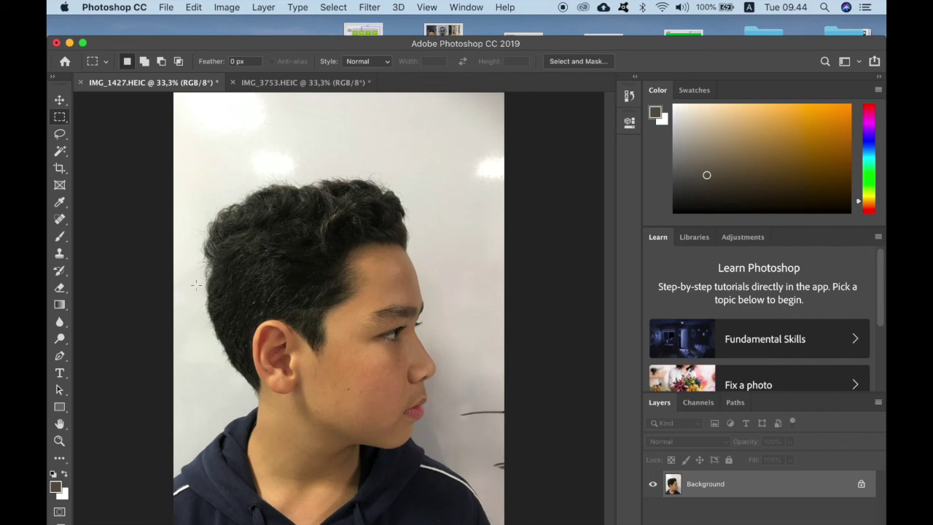
click(60, 151)
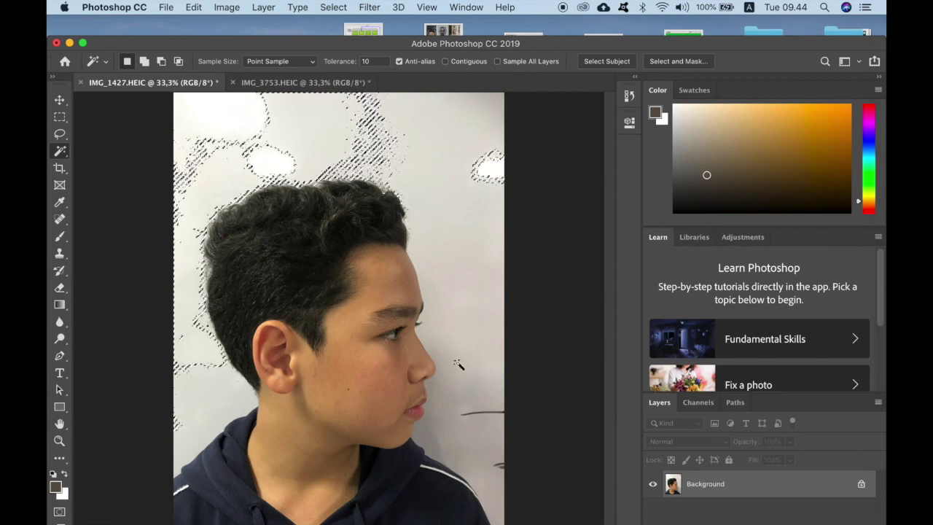
click(376, 61)
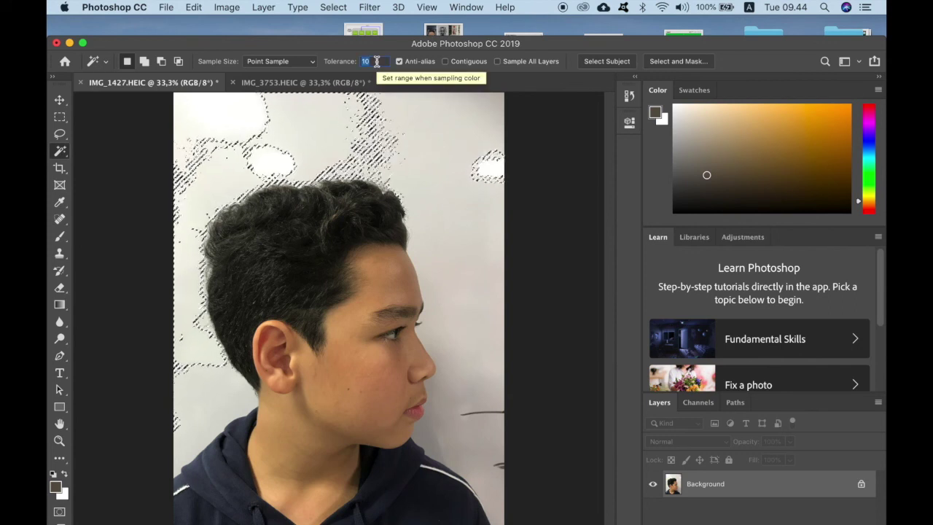
text(30)
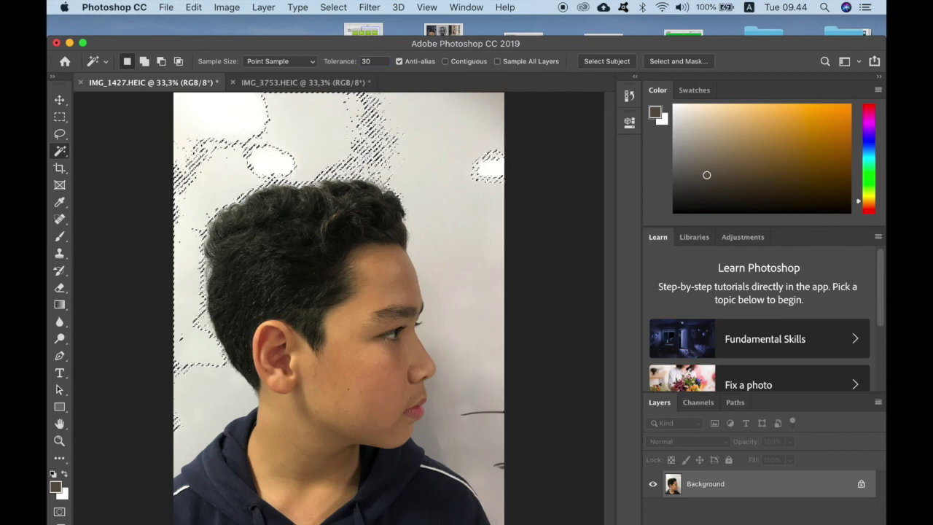
key(super+d)
click(209, 182)
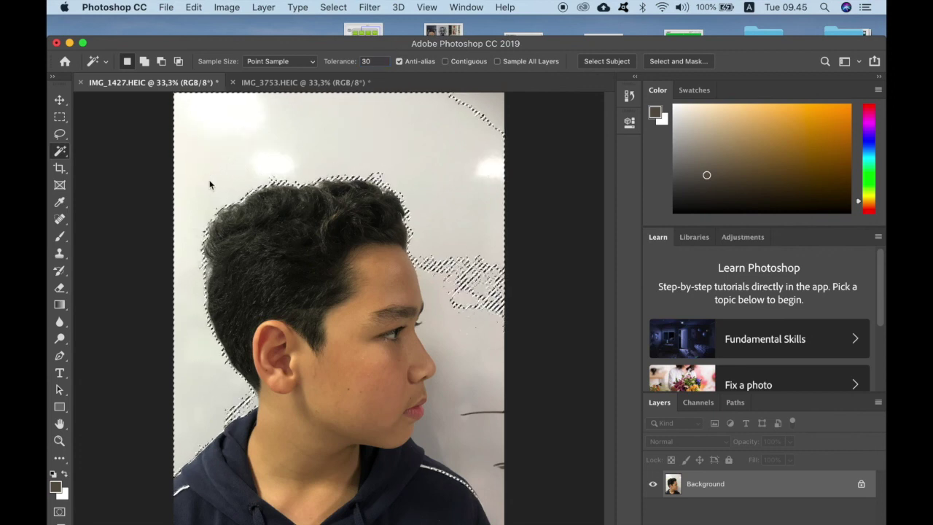
Step: Reselect the wall with Contiguous enabled and tolerance 50, adding the remaining shaded background areas to the selection
click(445, 62)
click(378, 62)
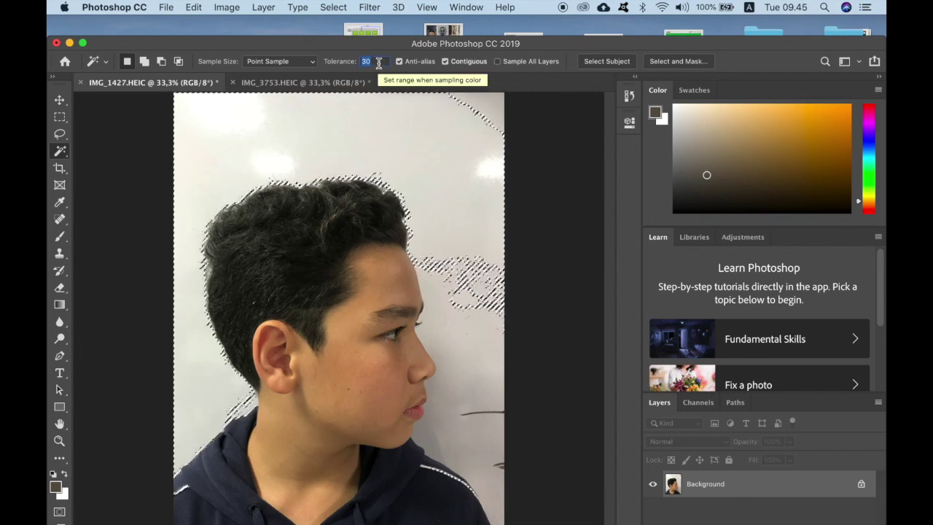
text(50)
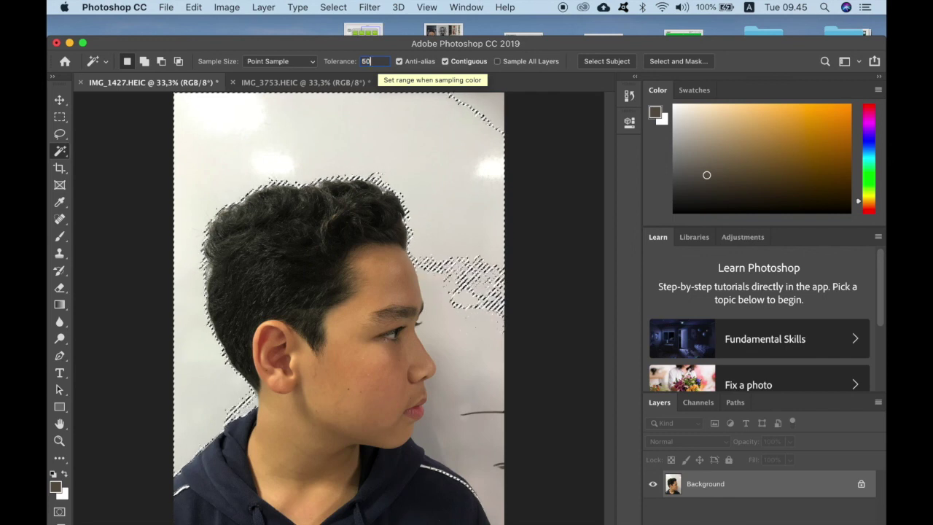
click(245, 144)
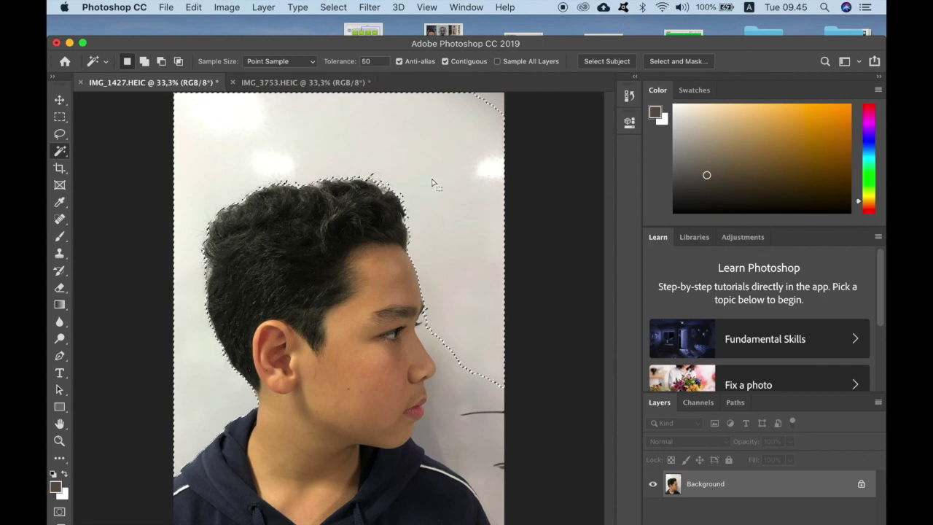
click(128, 63)
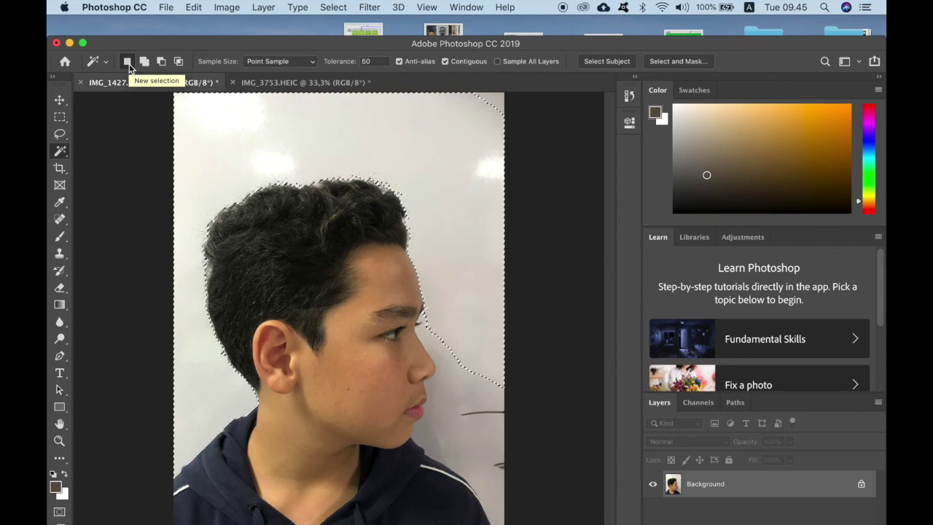
click(144, 64)
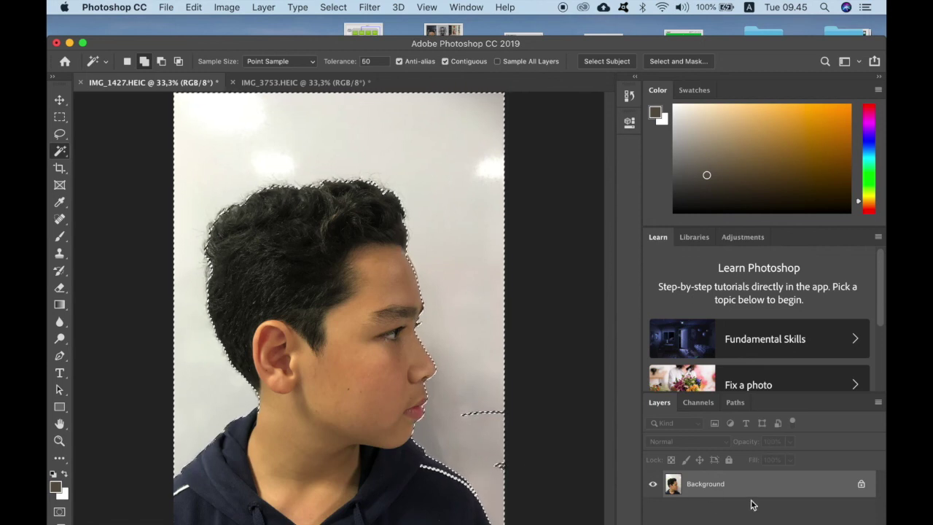
Step: Unlock the Background layer and delete the selected wall around the boy's profile
click(862, 486)
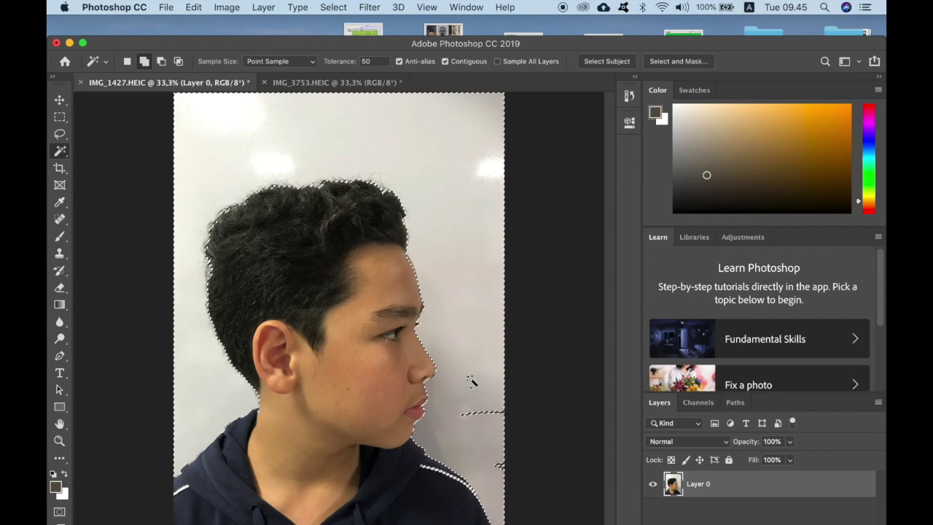
key(BackSpace)
key(super+d)
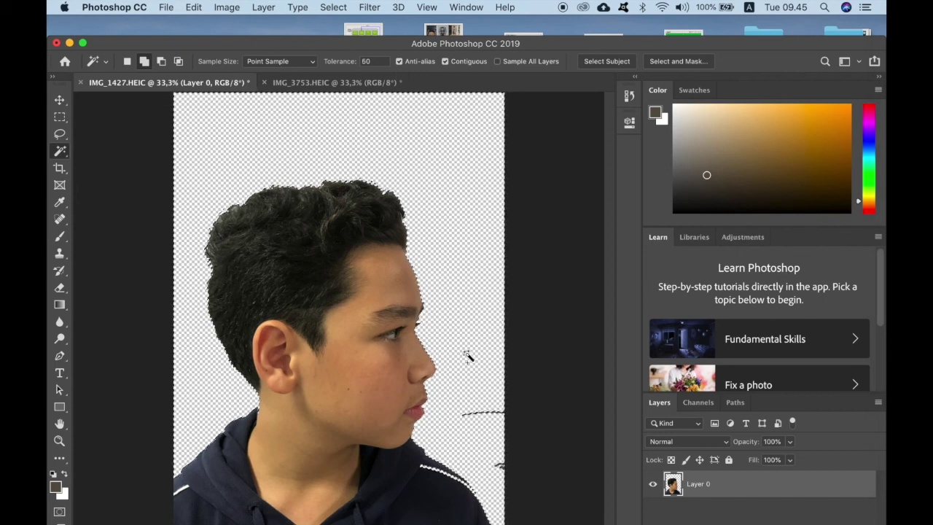
Step: Clear the existing selection and remove the leftover dark marker strokes in front of the face with a rectangular marquee
click(61, 117)
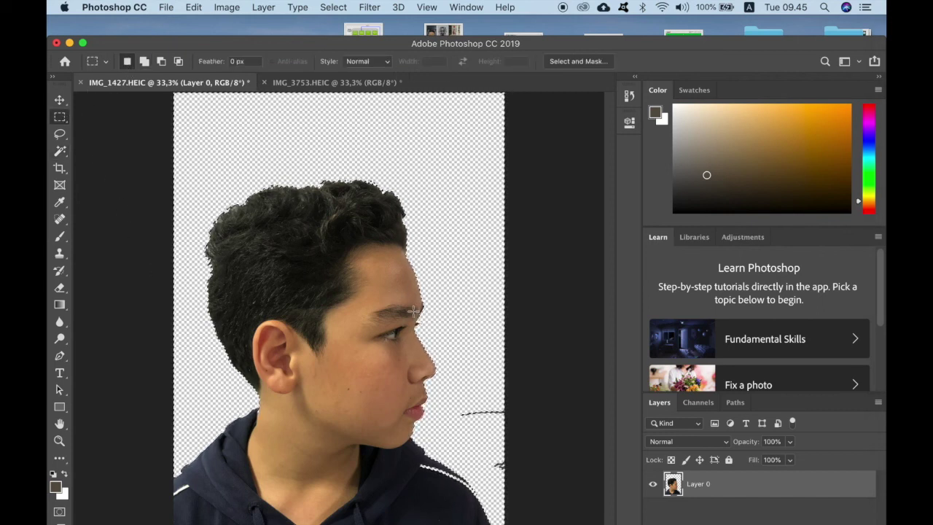
drag(450, 374, 488, 450)
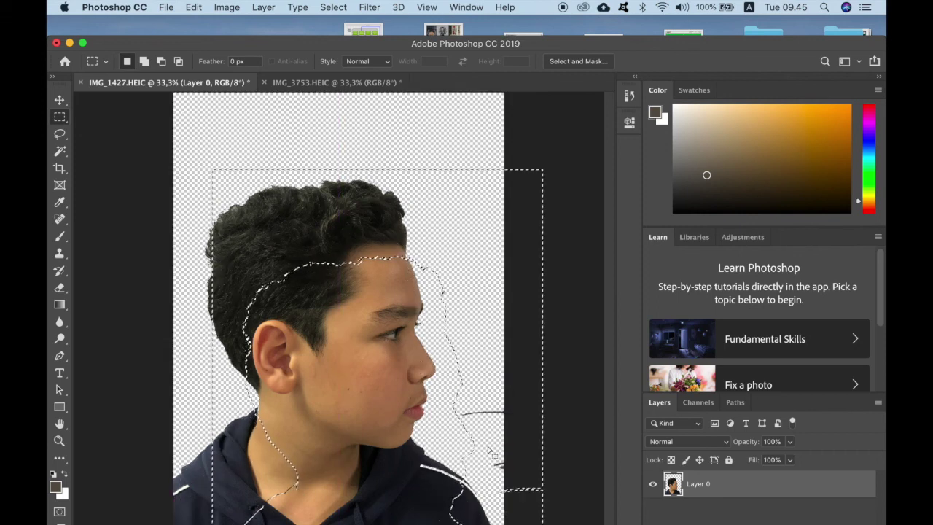
click(335, 9)
click(343, 35)
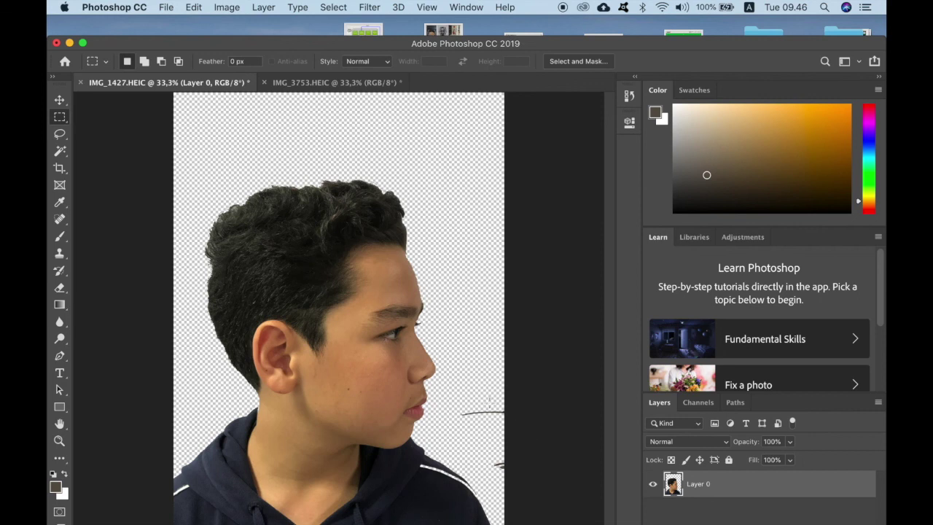
drag(450, 378, 531, 483)
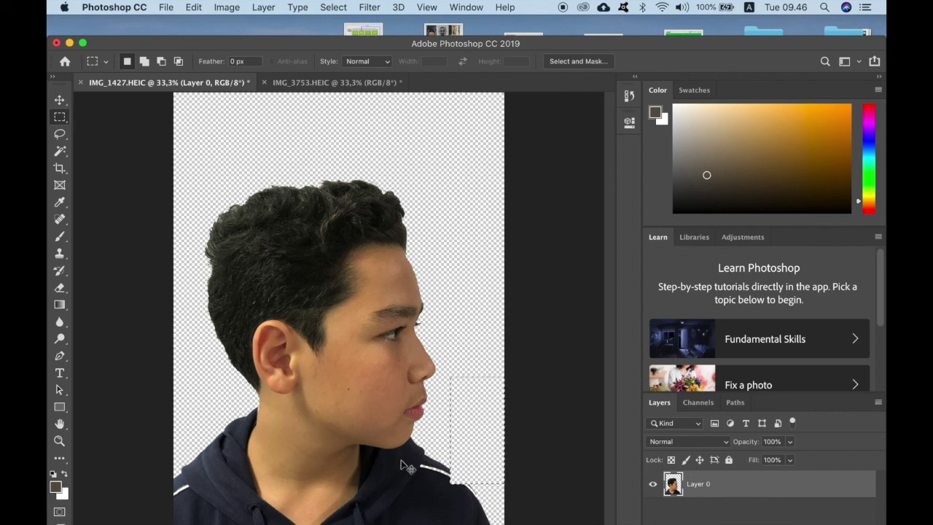
Step: Start a Polygonal Lasso outline at the front of the chin and trace the edge between jaw and hoodie back to the neck
key(super+plus)
key(super+plus)
scroll(401, 460, down, 4)
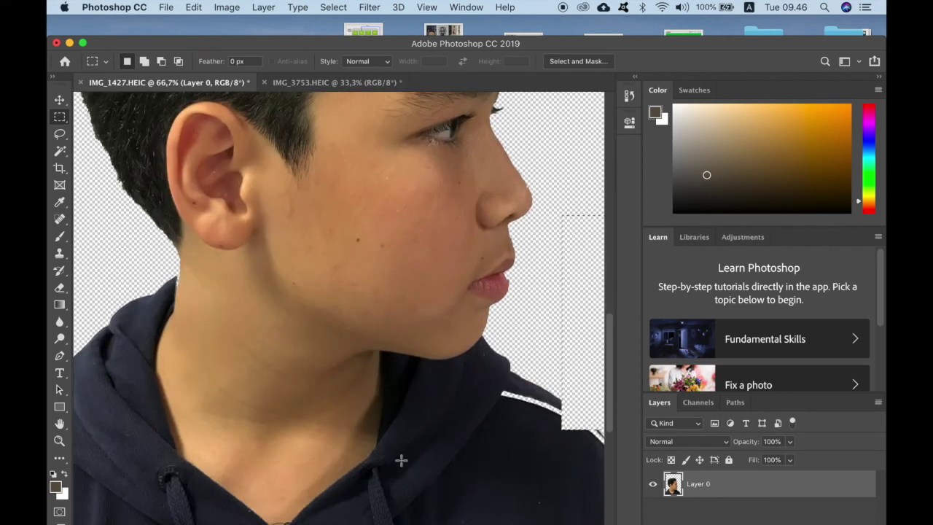
scroll(401, 460, down, 1)
scroll(401, 460, right, 2)
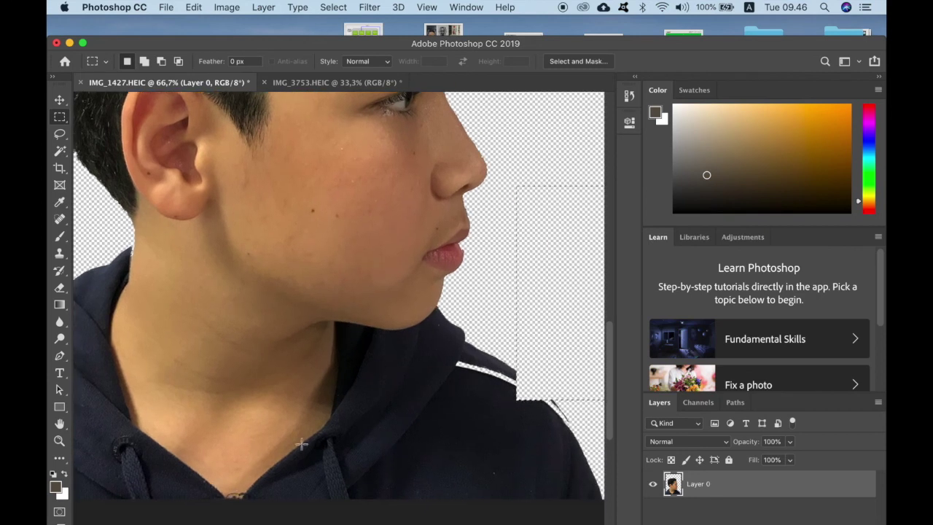
scroll(383, 449, left, 3)
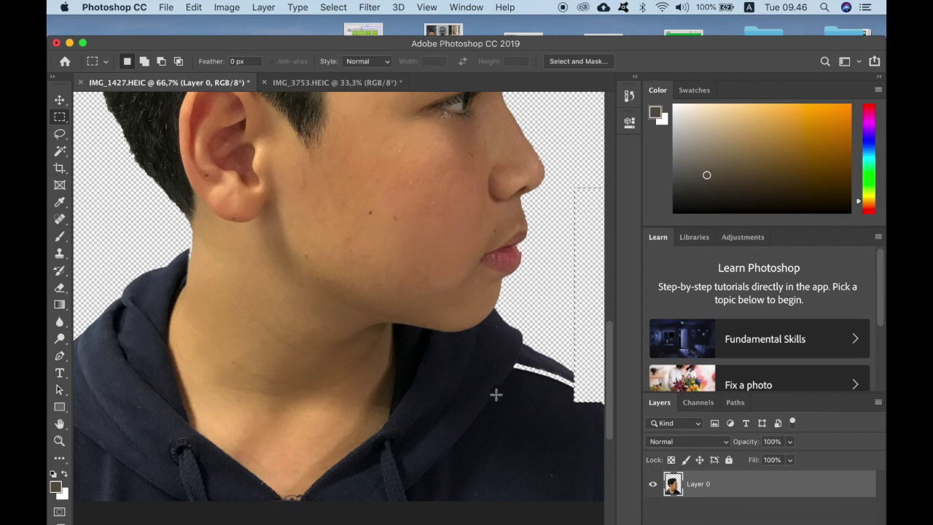
key(super+plus)
key(super+plus)
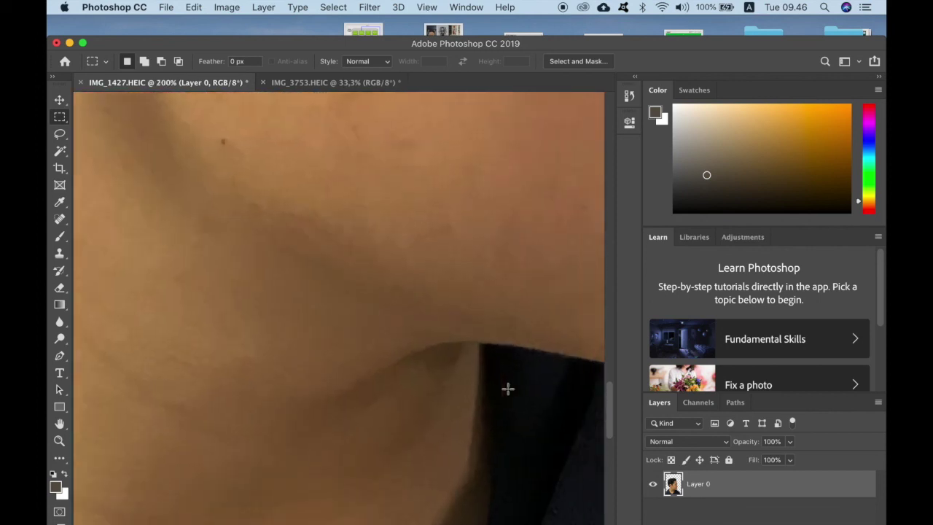
scroll(508, 389, up, 2)
scroll(508, 389, right, 5)
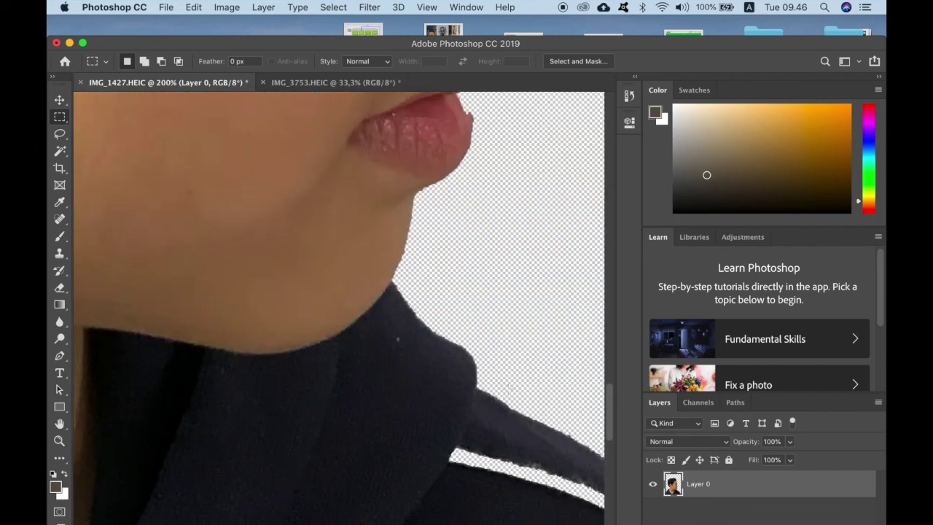
click(62, 137)
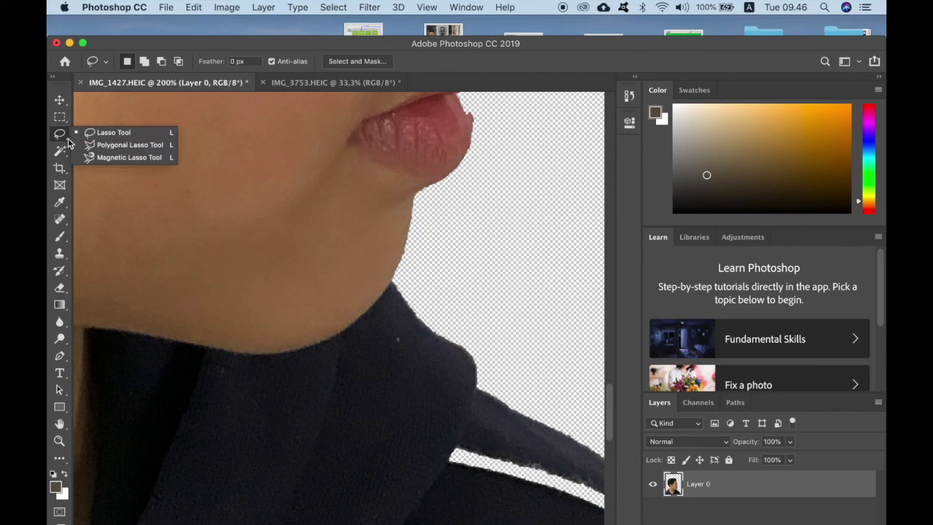
click(103, 143)
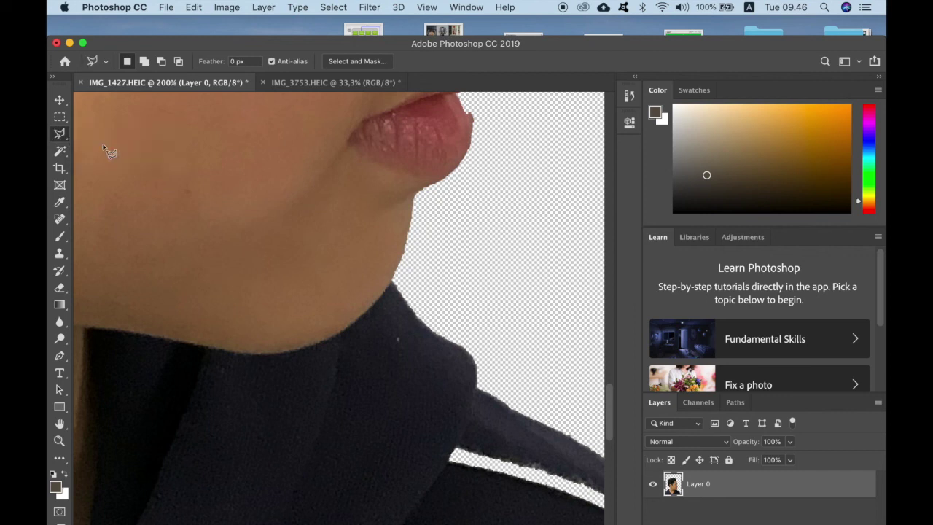
click(393, 281)
click(358, 322)
click(328, 340)
click(272, 355)
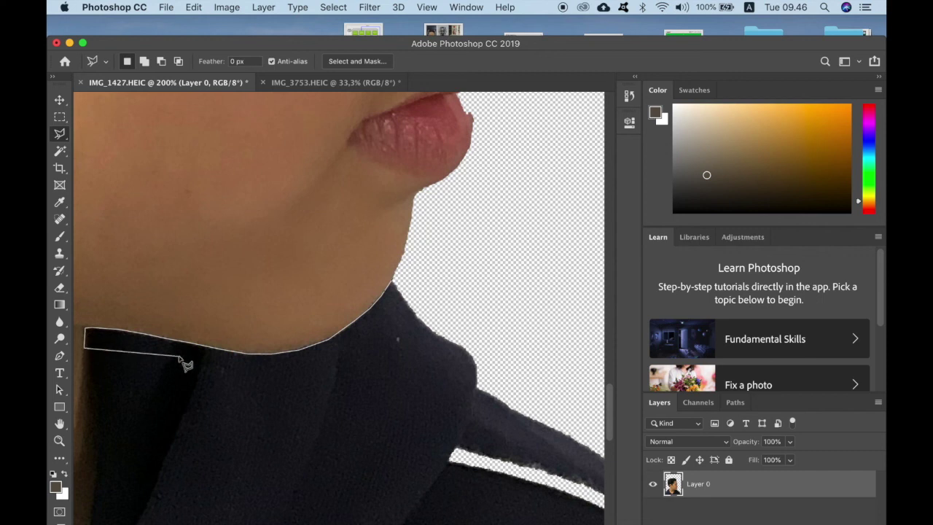
Step: Continue the lasso outline down the front of the neck and along the hoodie's neckline past the drawstring
scroll(183, 365, left, 5)
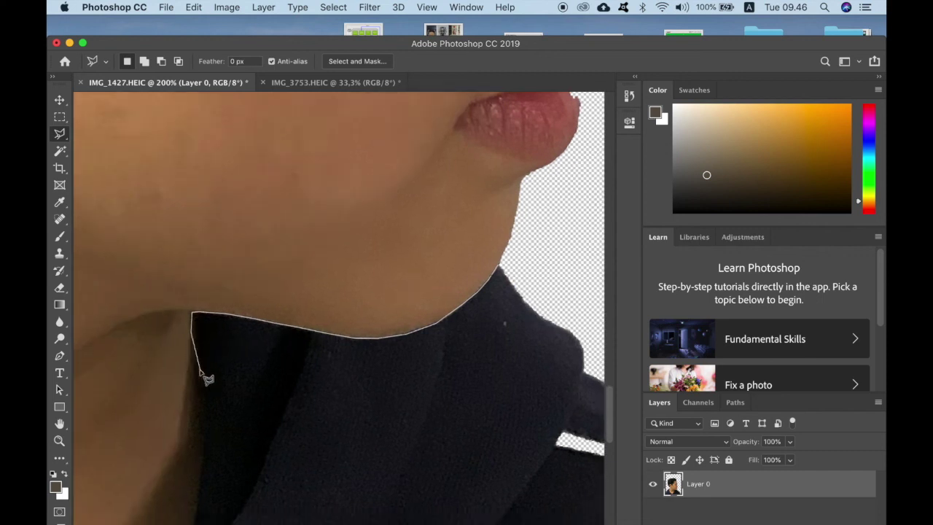
scroll(222, 369, down, 5)
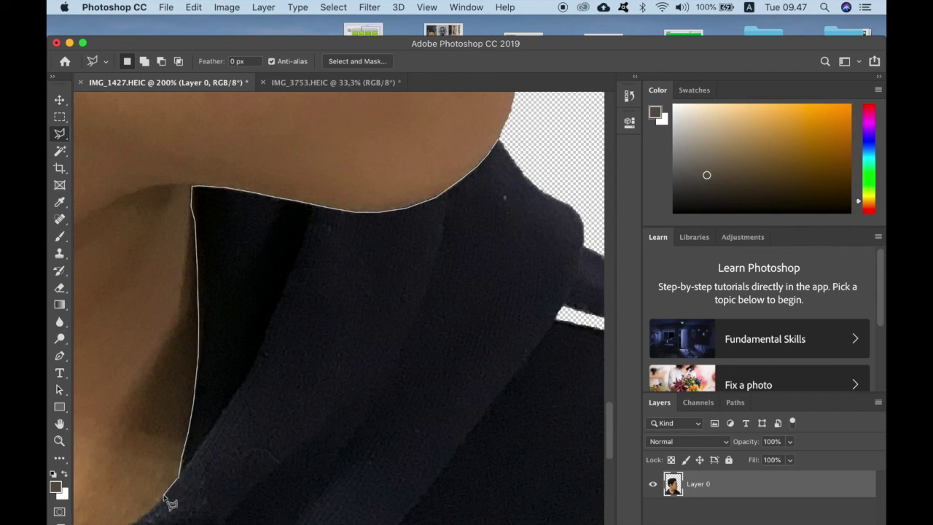
scroll(248, 209, down, 5)
scroll(248, 209, left, 2)
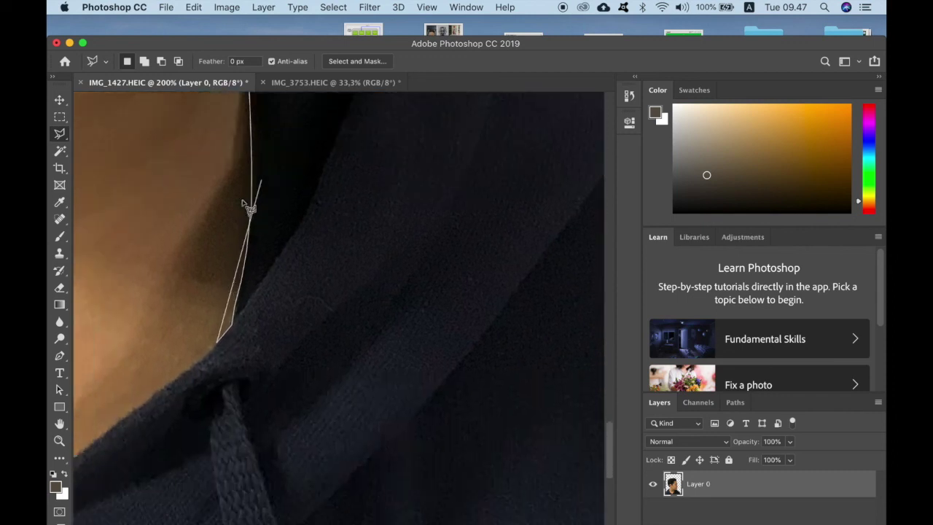
scroll(248, 208, left, 2)
scroll(248, 208, down, 1)
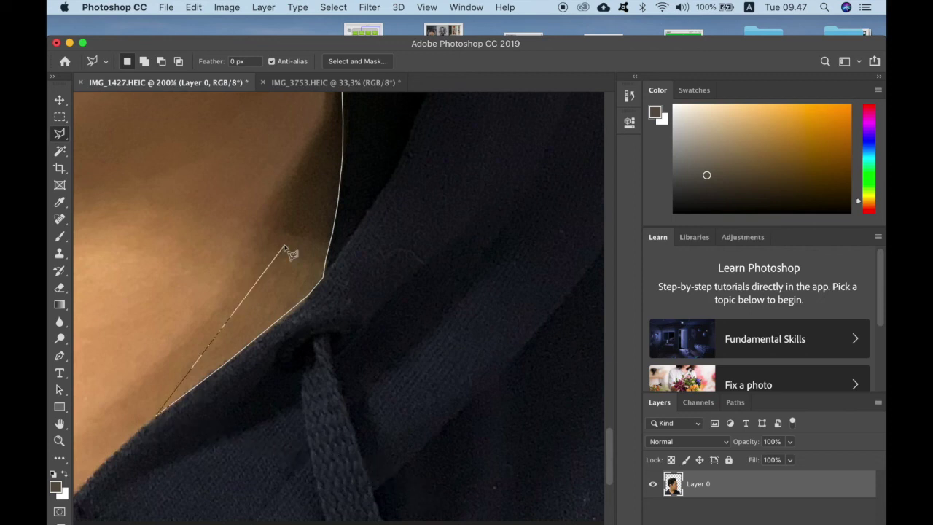
Step: Carry the lasso outline below the photo's lower edge and across to beyond the shoulder in front of the chest
scroll(291, 250, down, 5)
scroll(427, 313, down, 2)
click(428, 308)
scroll(299, 362, up, 2)
scroll(302, 365, up, 2)
scroll(302, 365, right, 5)
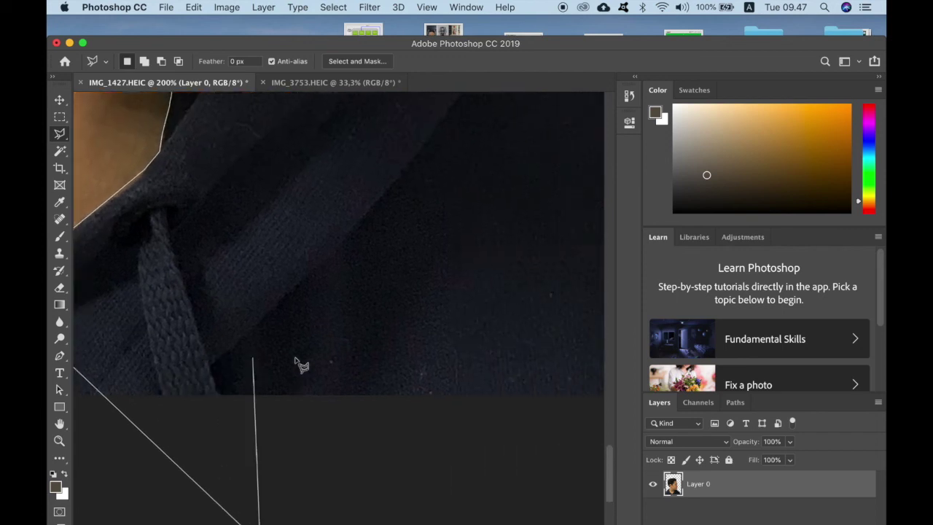
scroll(544, 460, down, 2)
scroll(543, 460, right, 4)
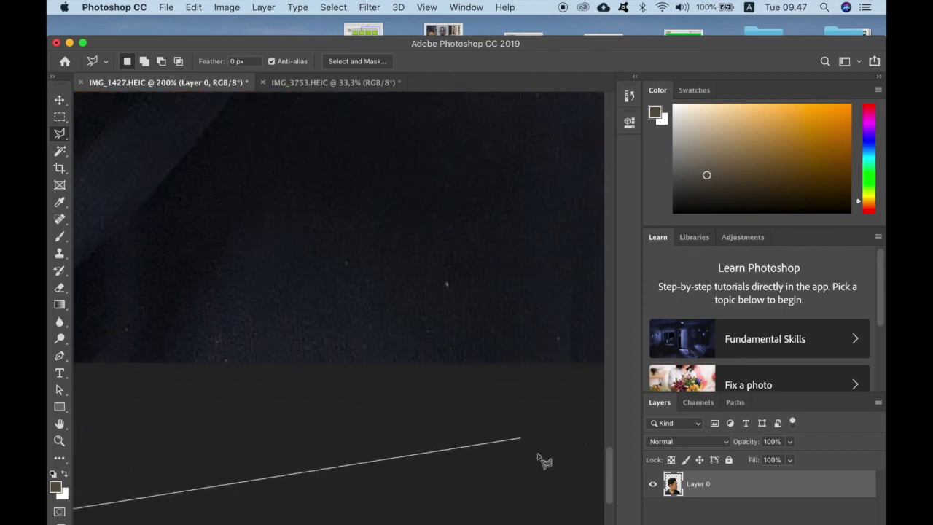
scroll(411, 293, right, 3)
scroll(411, 293, up, 1)
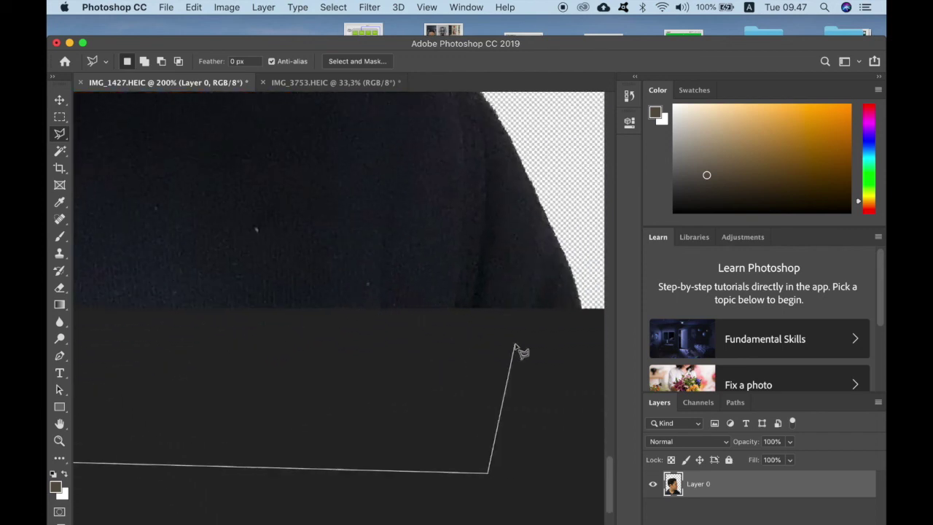
scroll(525, 325, up, 1)
scroll(525, 324, right, 2)
click(554, 373)
Step: Close the lasso outline around the front shoulder back at the chin and delete the enclosed hoodie area
scroll(474, 274, up, 6)
scroll(474, 274, left, 2)
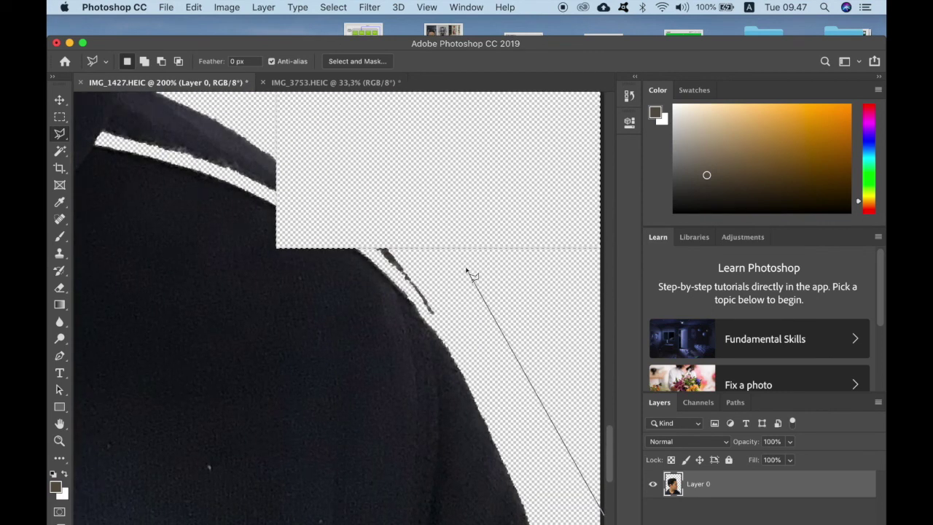
scroll(502, 217, up, 1)
scroll(503, 217, left, 1)
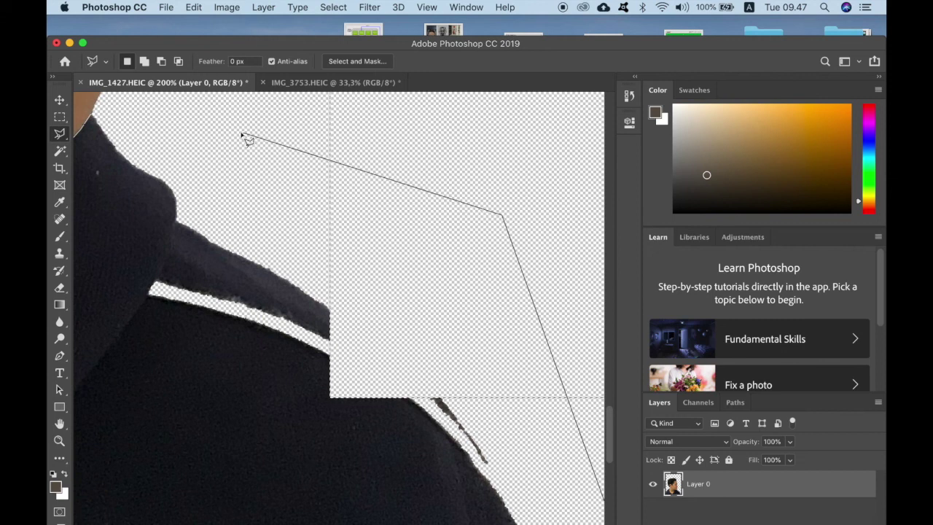
key(Escape)
click(119, 110)
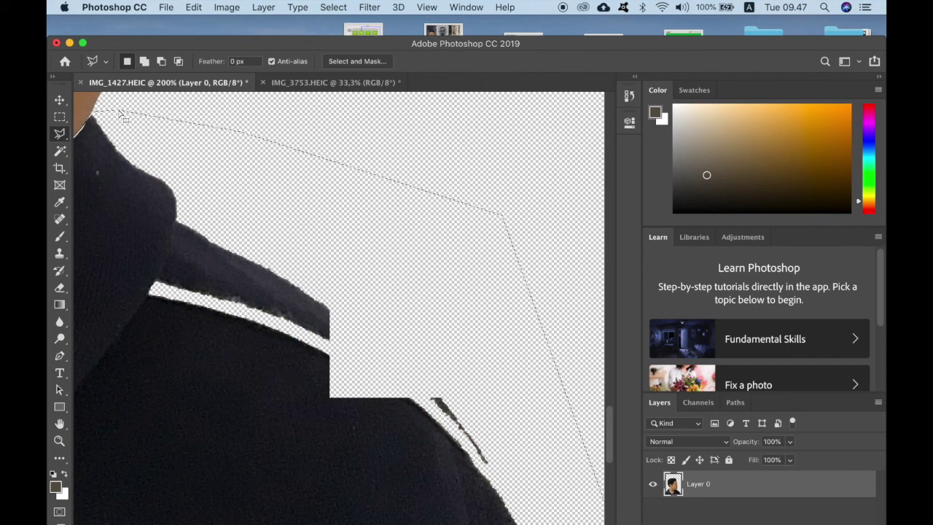
key(Delete)
Step: Outline the hoodie and neckline tip at the base of the neck with the Polygonal Lasso and delete that area
scroll(266, 253, up, 4)
scroll(267, 253, left, 4)
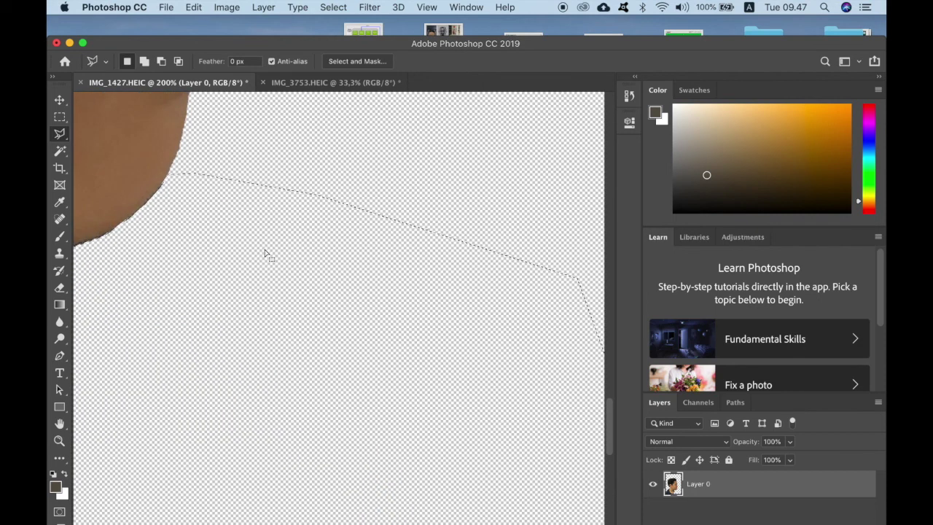
scroll(266, 254, left, 5)
scroll(266, 253, right, 10)
scroll(266, 253, up, 2)
scroll(266, 254, down, 5)
scroll(267, 254, right, 3)
scroll(266, 254, left, 10)
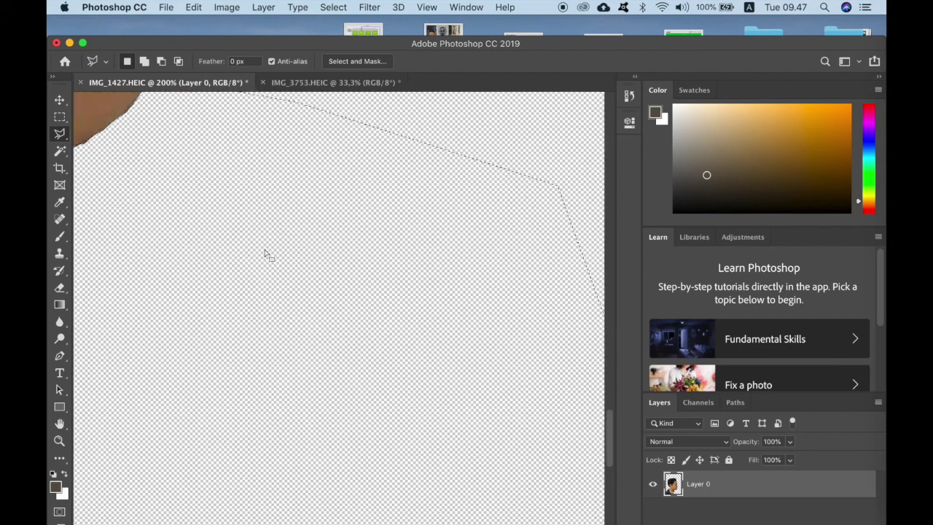
scroll(267, 254, down, 10)
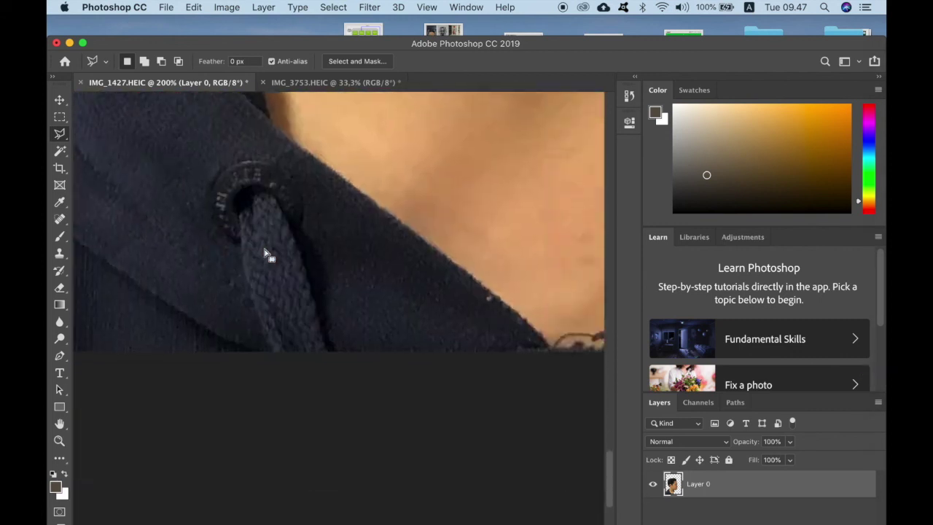
scroll(266, 254, right, 2)
scroll(266, 254, up, 2)
scroll(266, 254, right, 3)
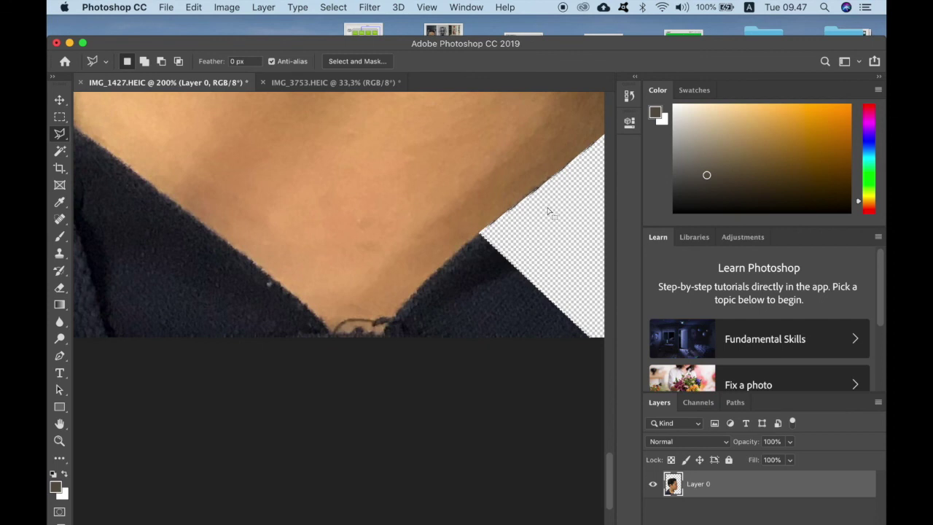
click(484, 231)
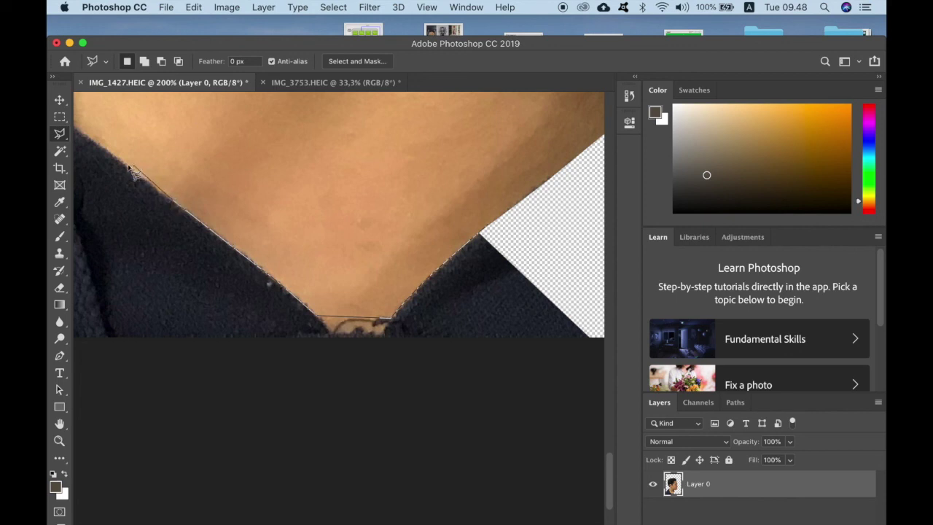
click(145, 439)
click(590, 424)
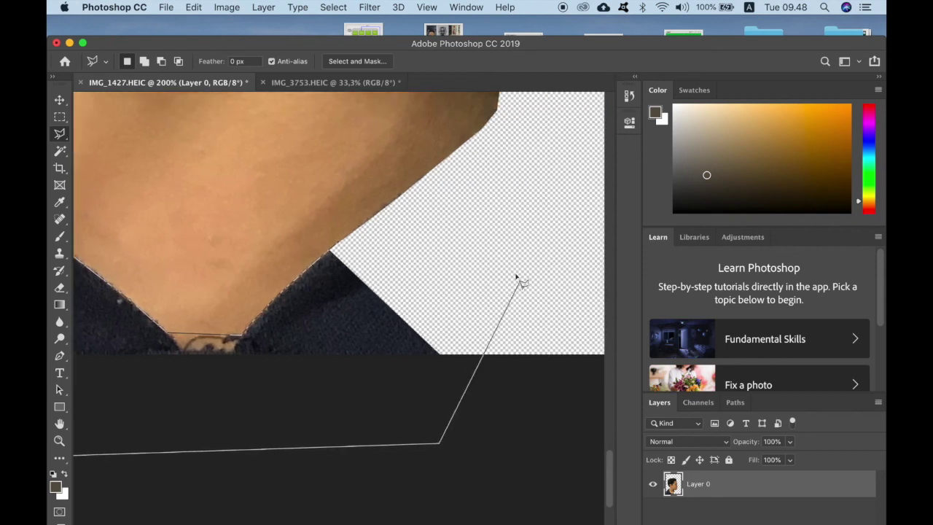
double_click(512, 257)
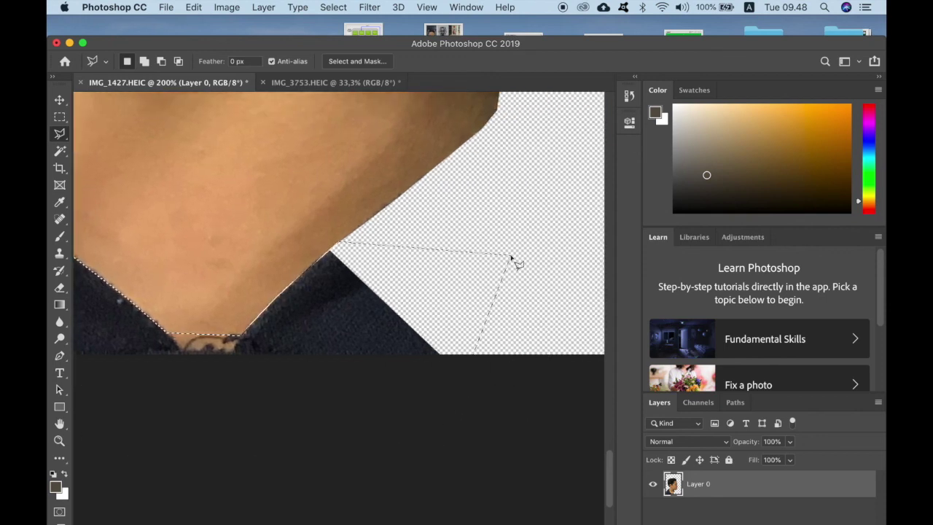
key(BackSpace)
key(super+d)
scroll(392, 340, left, 4)
scroll(392, 340, left, 2)
scroll(392, 340, up, 3)
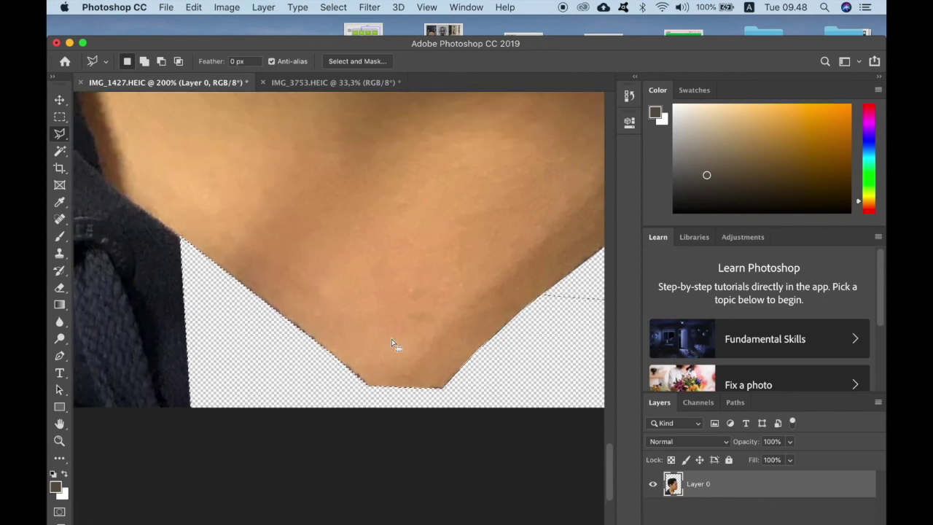
Step: Save the image as the Photoshop file "travail face profil.psd" in the "002 tuto Face profil" folder, with Maximize Compatibility on
click(167, 7)
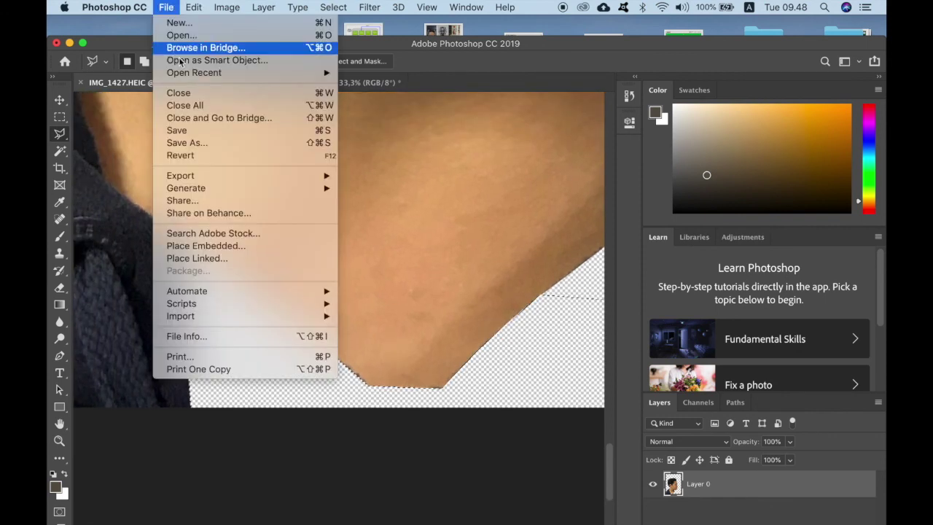
click(197, 142)
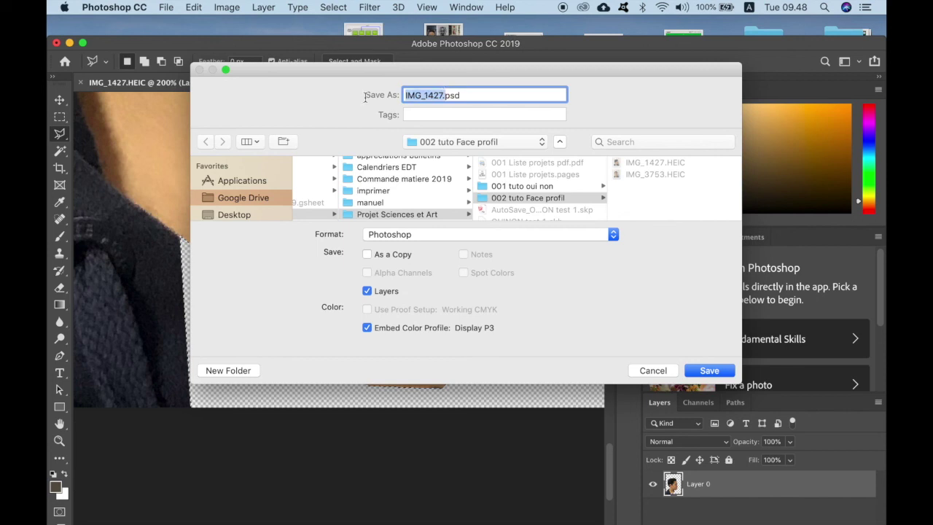
click(444, 95)
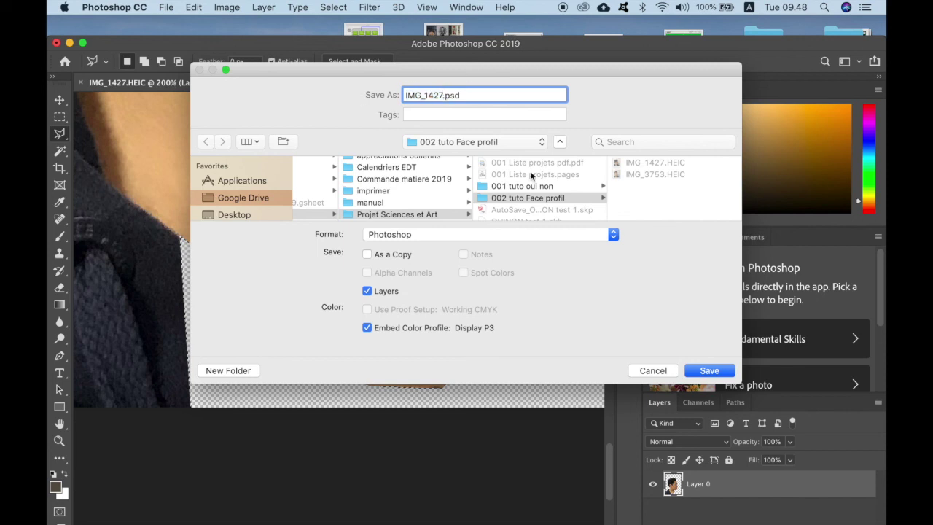
text(travail face profil)
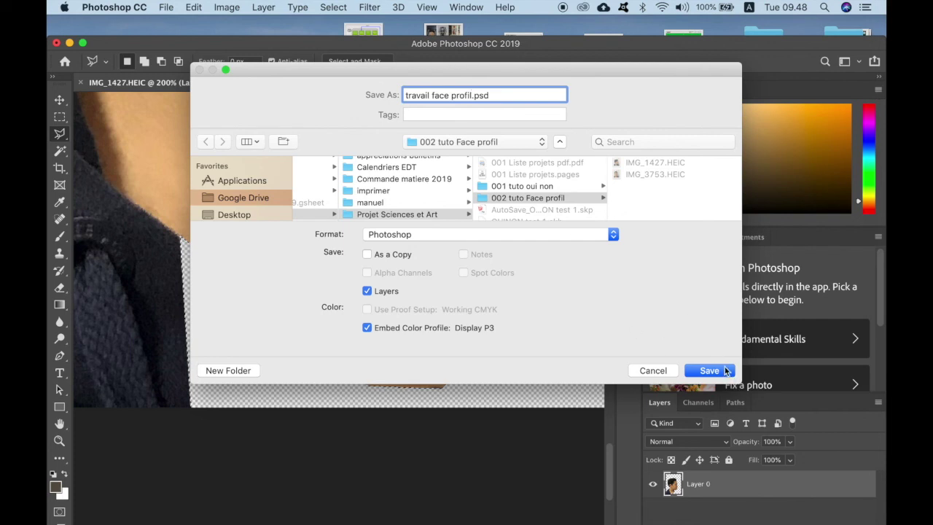
click(718, 371)
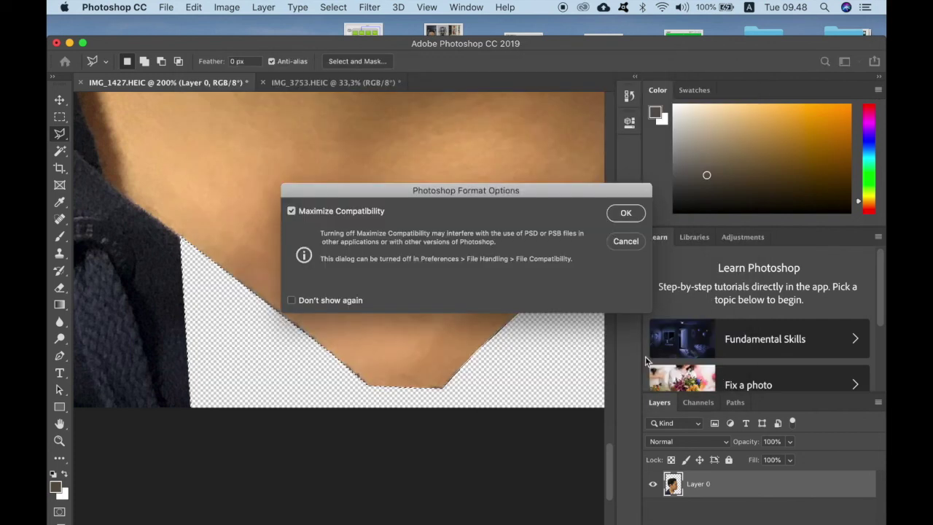
click(618, 213)
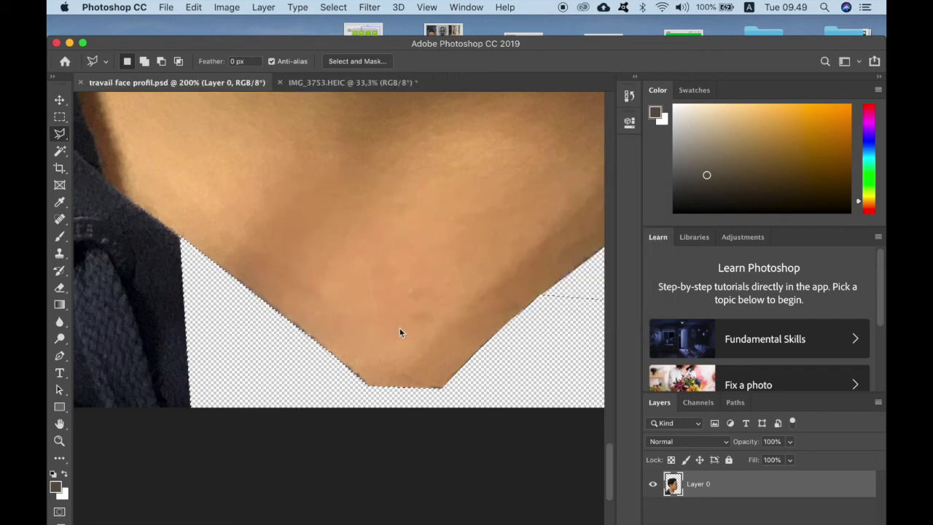
Step: Trace the boundary between neck and hoodie with the Polygonal Lasso, from the neckline up the nape past the collar tip
scroll(190, 323, up, 5)
scroll(189, 324, left, 5)
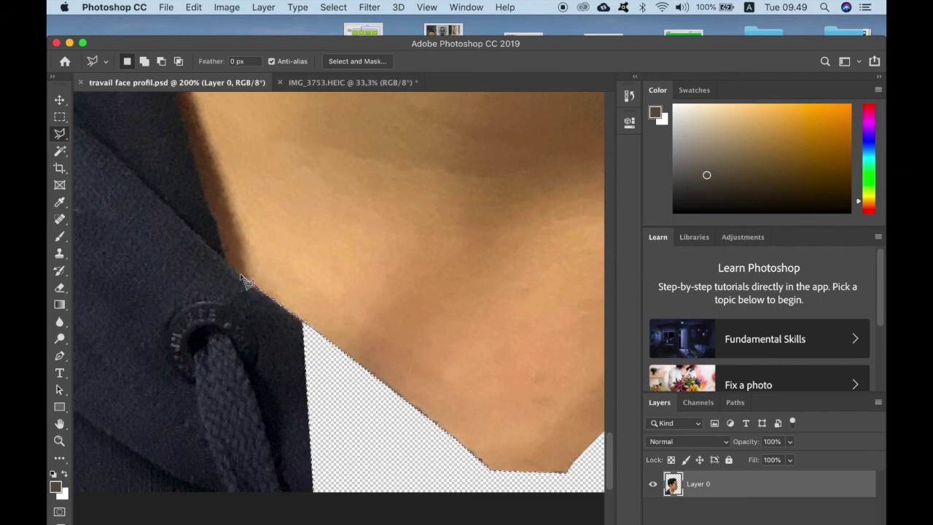
click(225, 260)
click(211, 210)
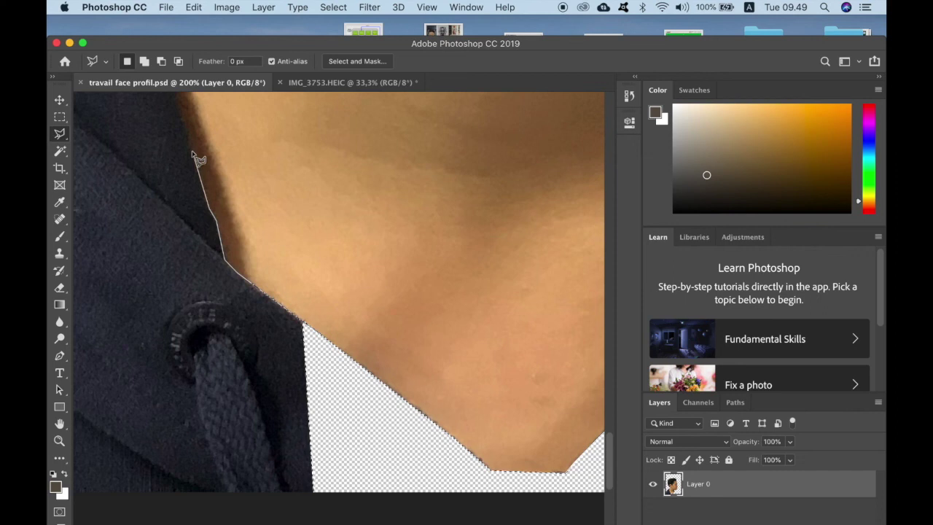
scroll(308, 335, up, 5)
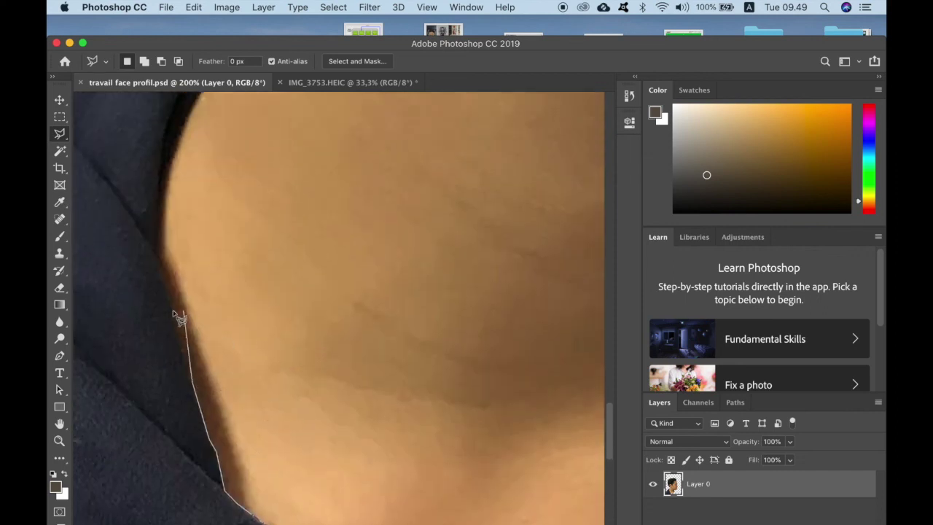
scroll(179, 318, up, 1)
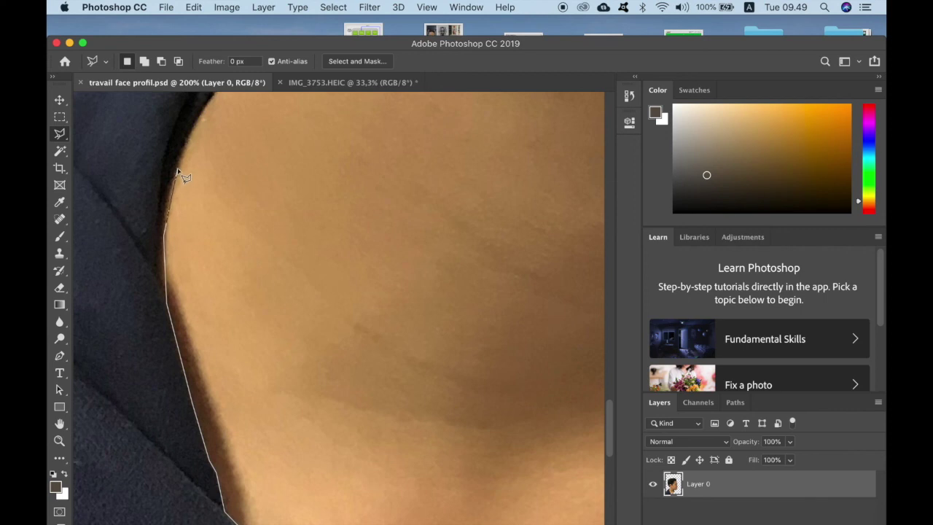
scroll(181, 175, up, 6)
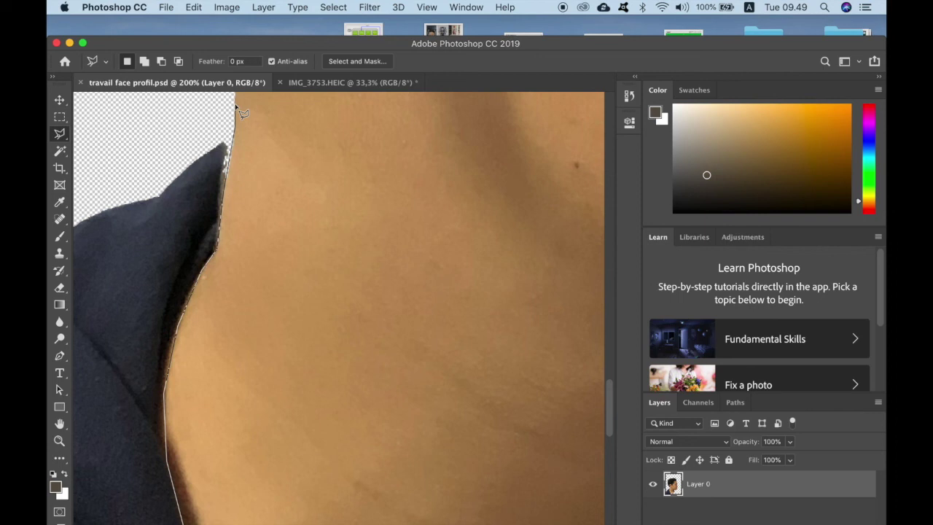
Step: Carry the lasso outline over the transparent background behind the shoulder and down outside the photo's side edge
scroll(387, 198, left, 10)
scroll(387, 197, down, 3)
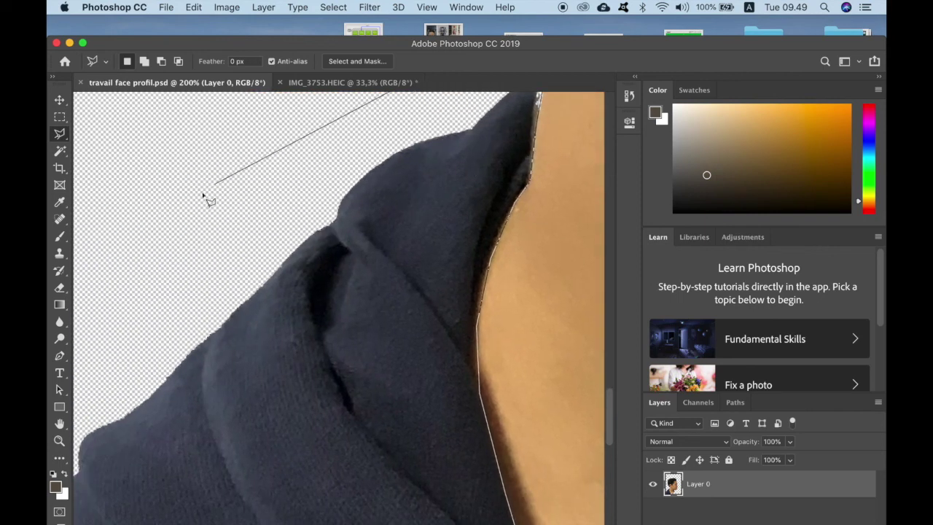
scroll(193, 197, left, 2)
click(188, 195)
scroll(225, 250, left, 7)
scroll(239, 257, left, 8)
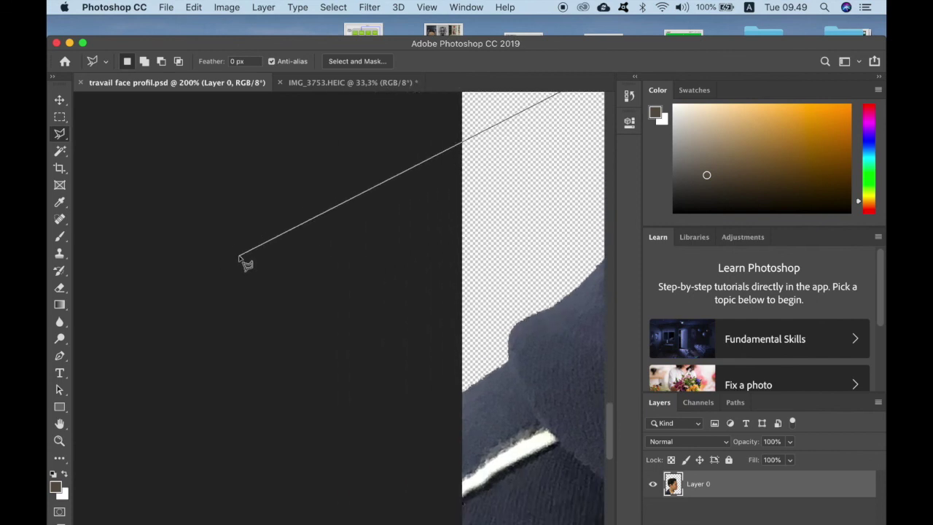
scroll(242, 263, down, 9)
scroll(244, 264, right, 4)
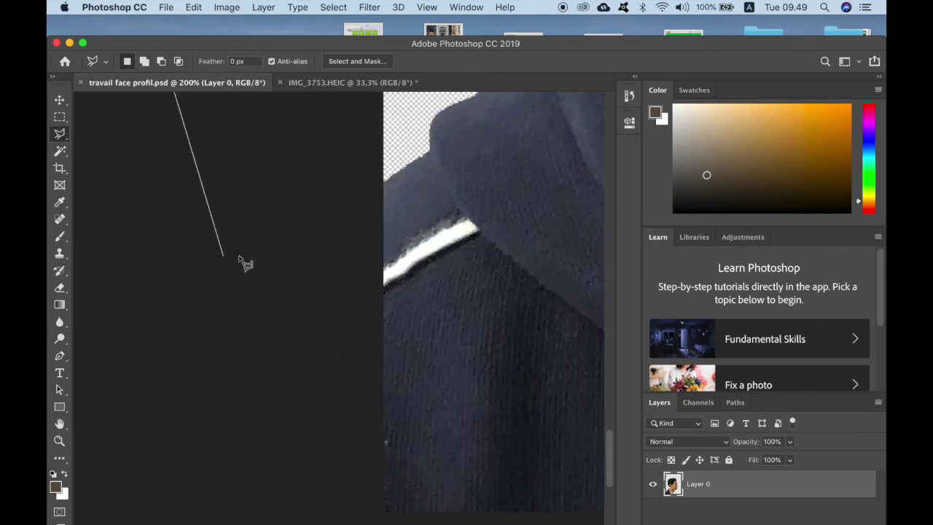
scroll(232, 378, down, 8)
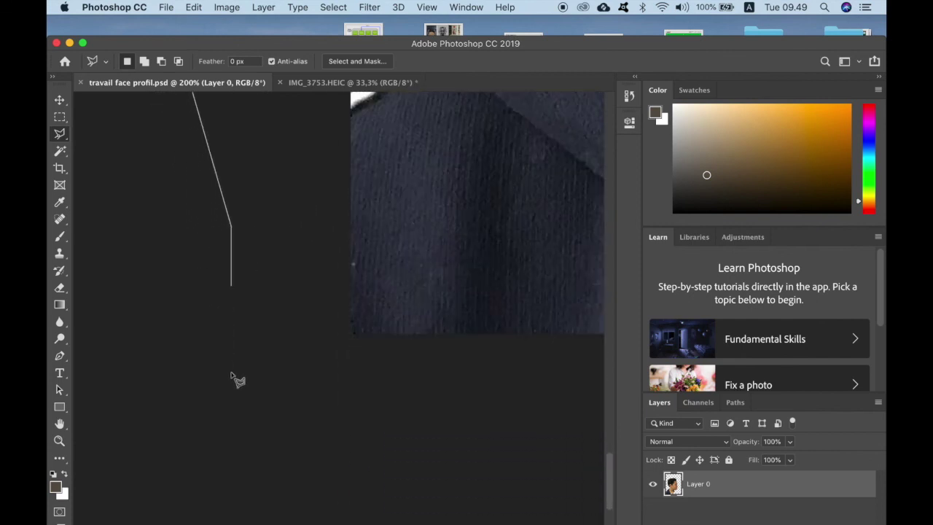
Step: Continue the lasso outline below the photo's lower edge to beneath the already cleared area under the neckline
click(251, 428)
scroll(385, 418, right, 12)
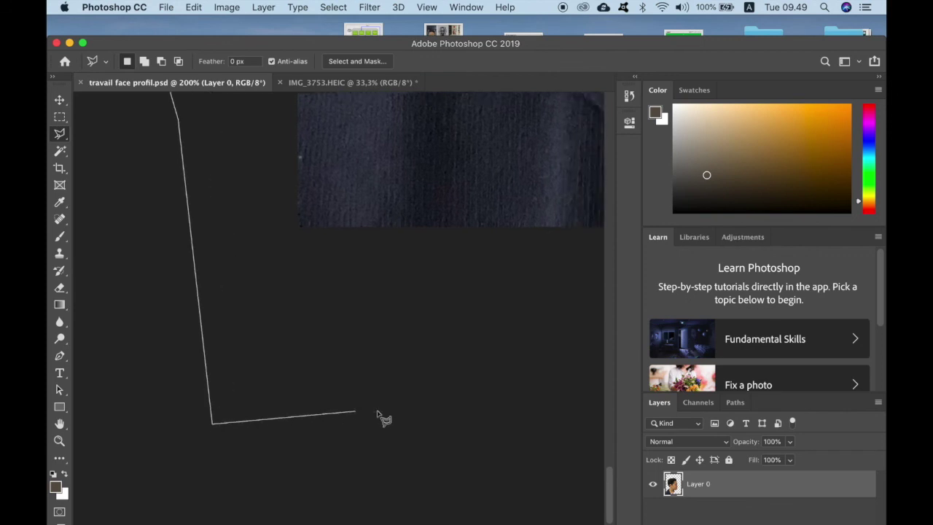
scroll(514, 387, right, 5)
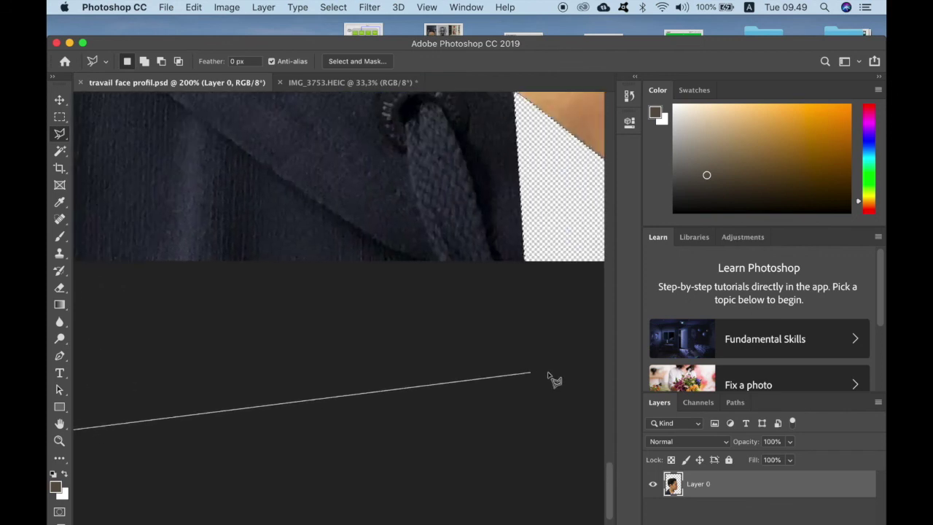
click(529, 374)
scroll(560, 239, up, 3)
scroll(563, 245, up, 3)
scroll(563, 246, right, 1)
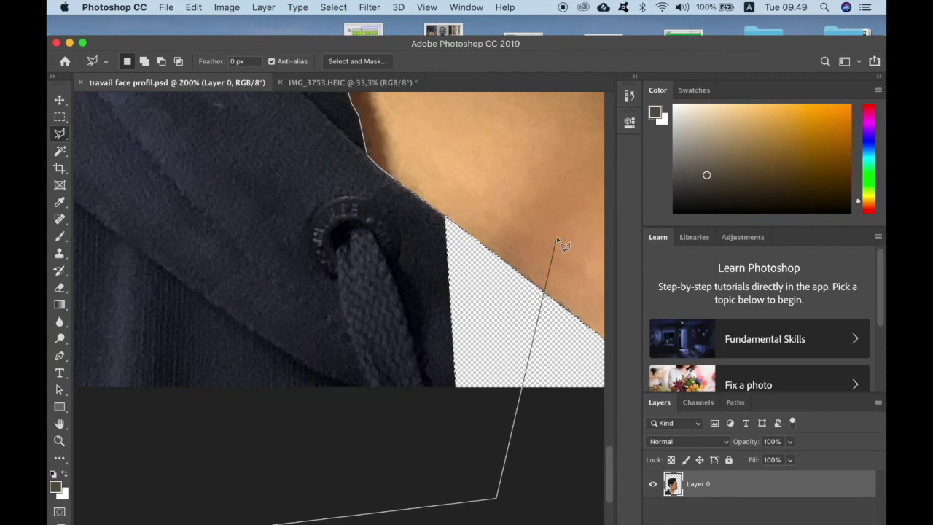
Step: Close the lasso outline through the cleared area at the neckline and delete the remaining hoodie behind the neck
click(534, 366)
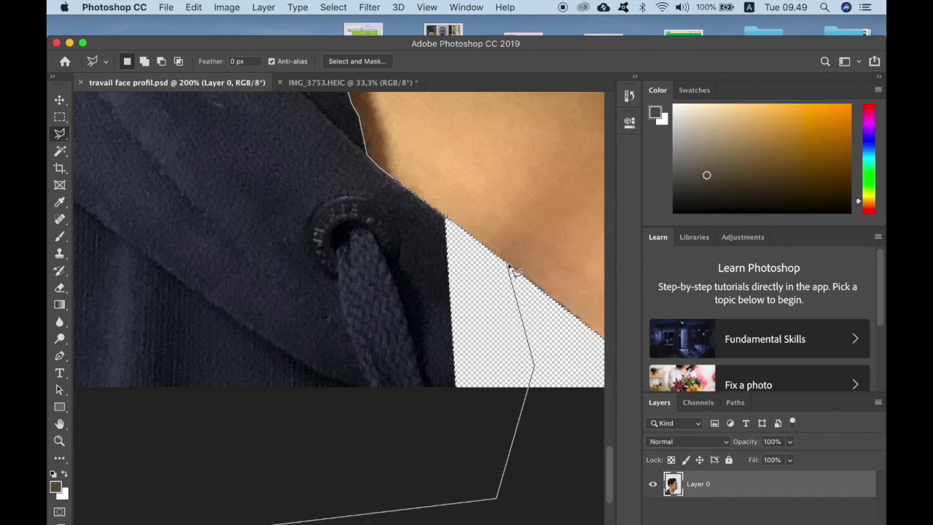
click(464, 232)
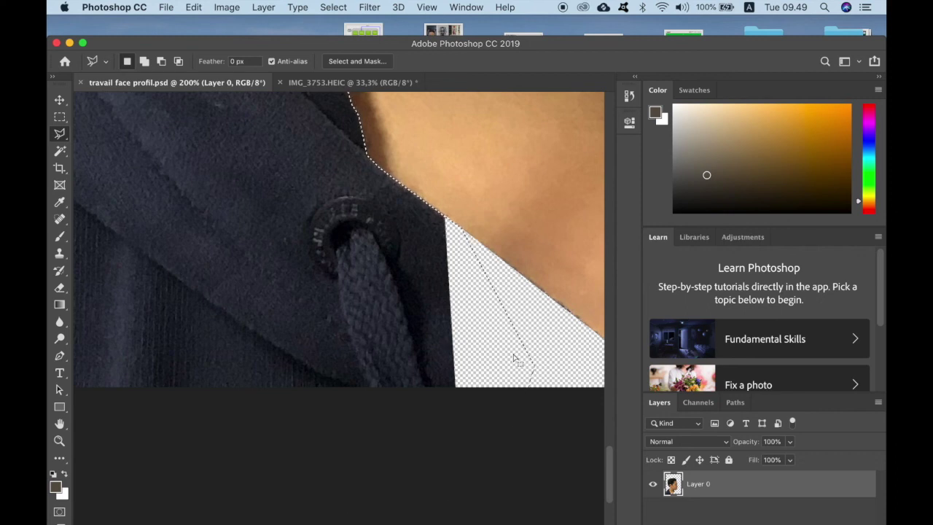
key(Delete)
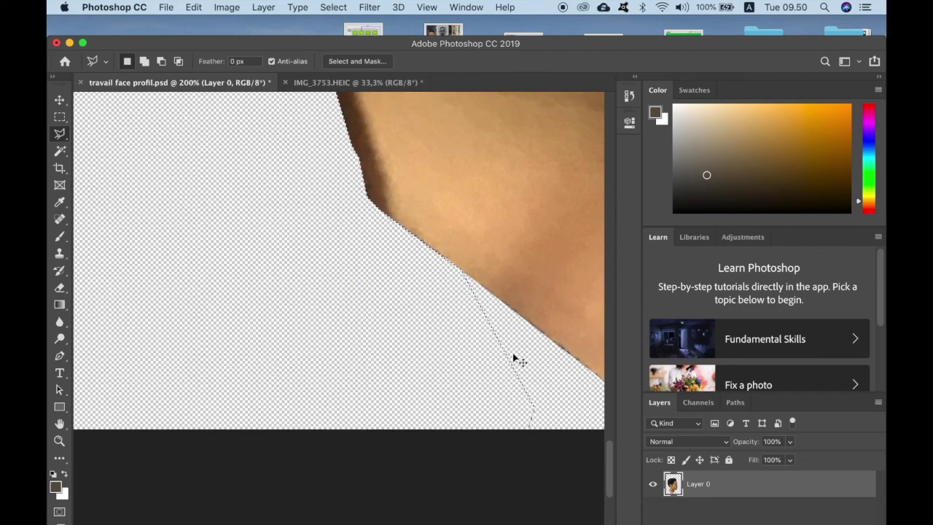
Step: Save the finished head and neck cut-out in the existing file travail face profil.psd
key(super+minus)
key(super+minus)
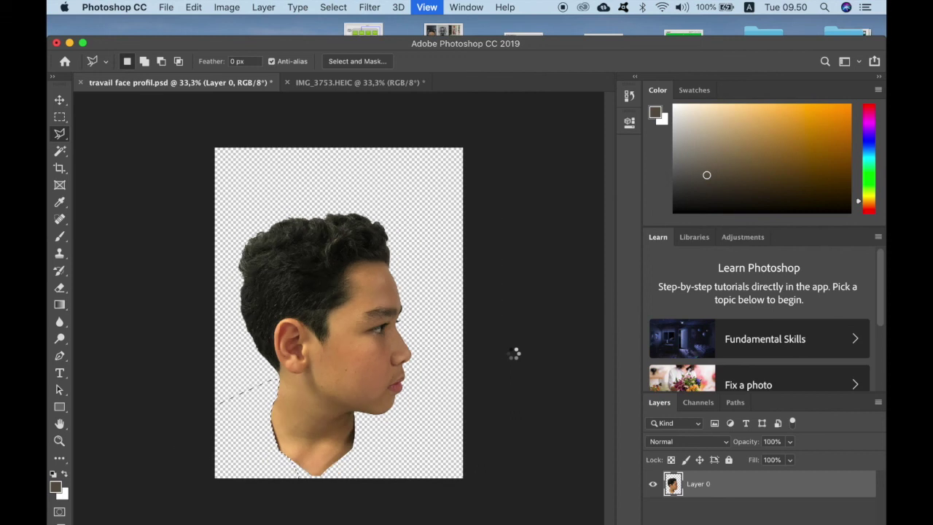
click(167, 9)
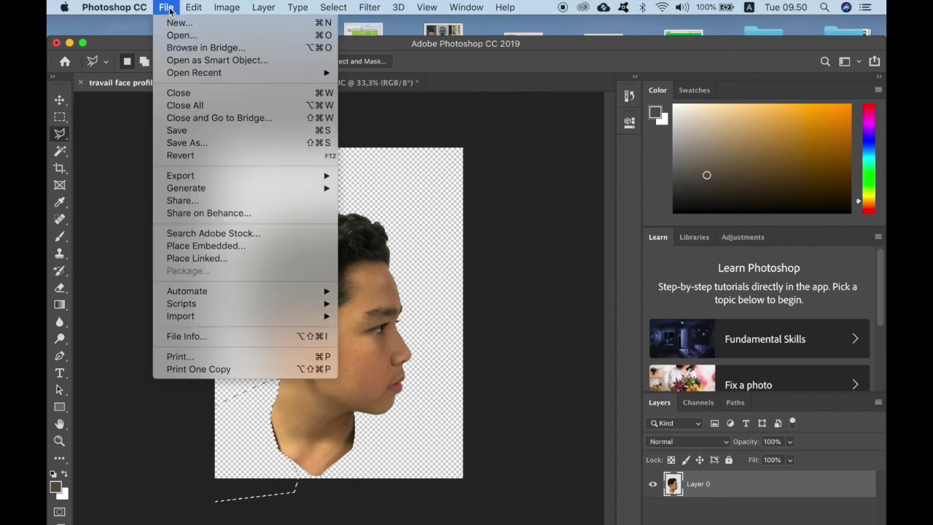
click(187, 132)
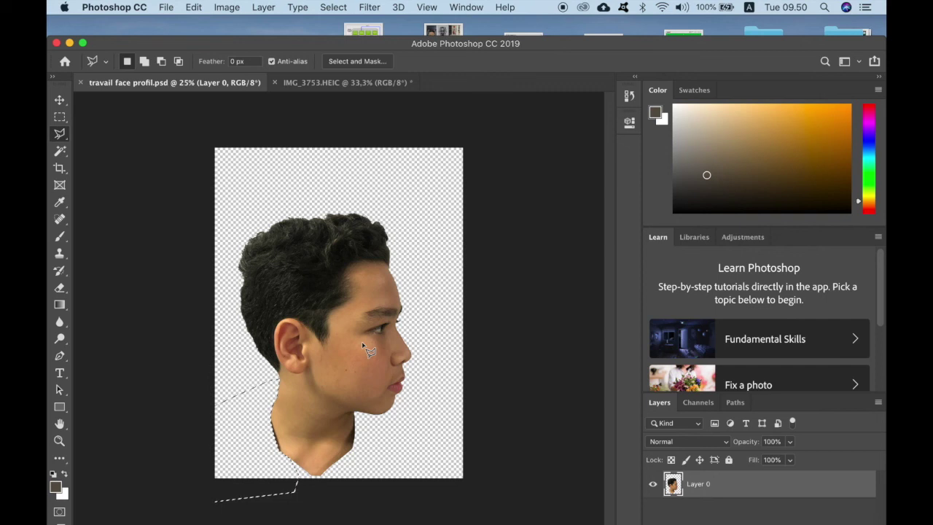
Step: Display the document's History, examine the most recent Polygonal Lasso and Clear states, and collapse it again
click(468, 7)
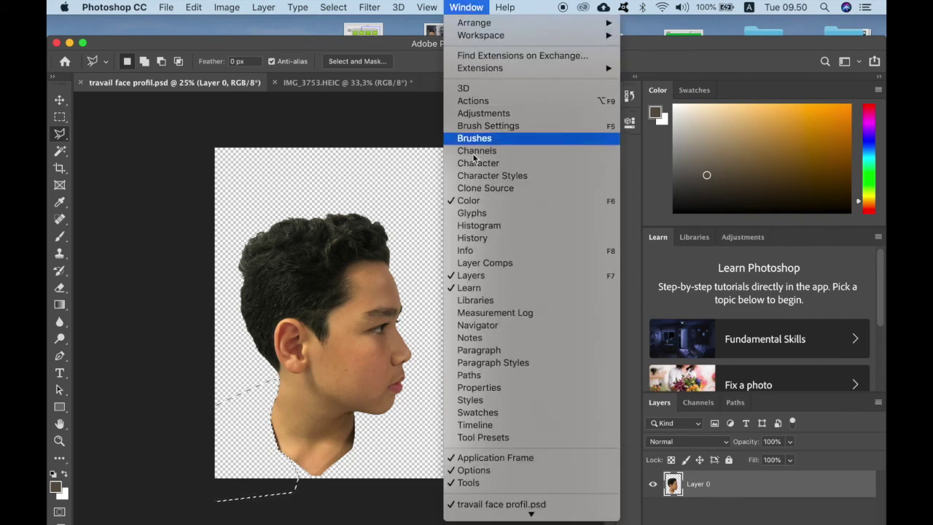
click(495, 239)
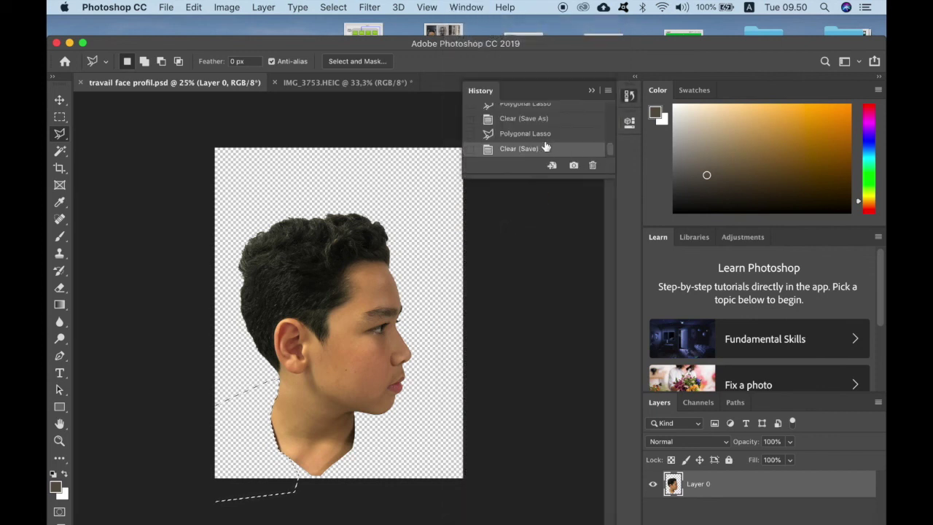
scroll(549, 135, up, 1)
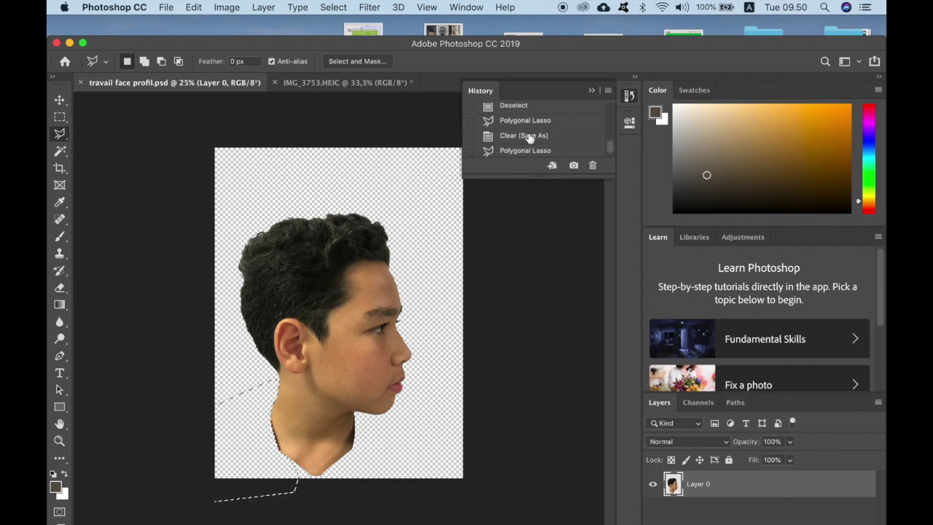
scroll(530, 138, down, 1)
click(519, 304)
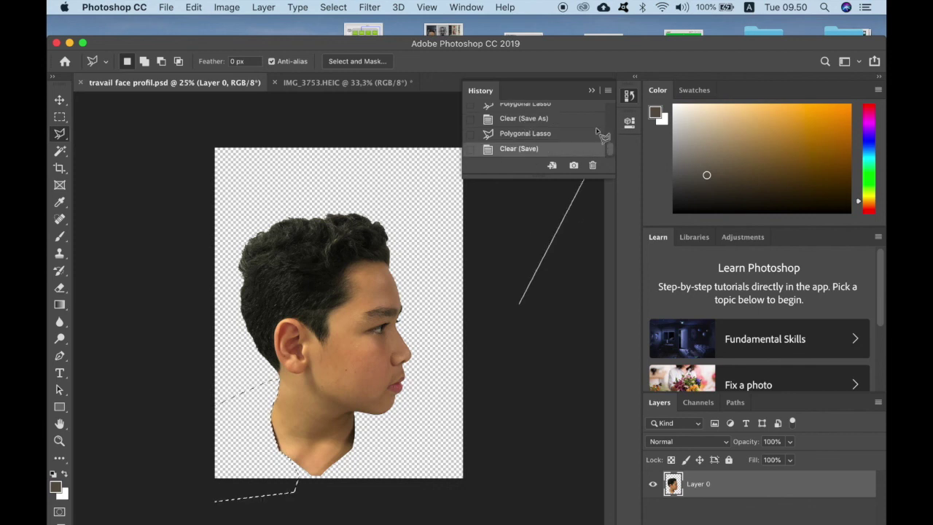
click(593, 91)
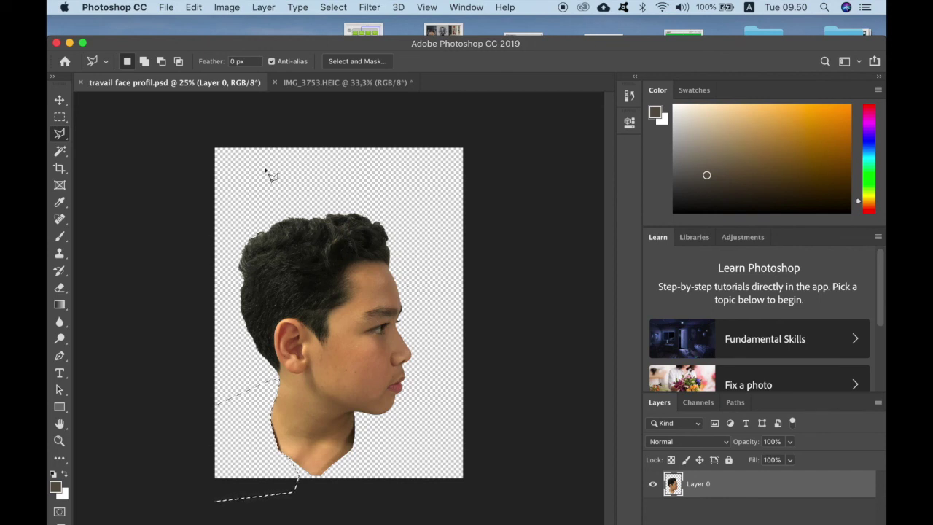
Step: Compare the profile cut-out in travail face profil.psd with the front-view photo IMG_3753.HEIC
click(318, 84)
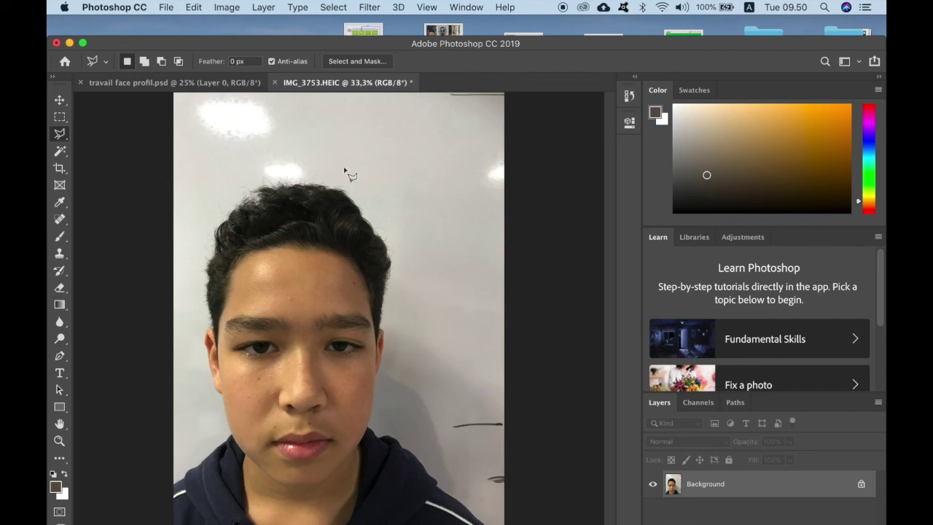
click(187, 81)
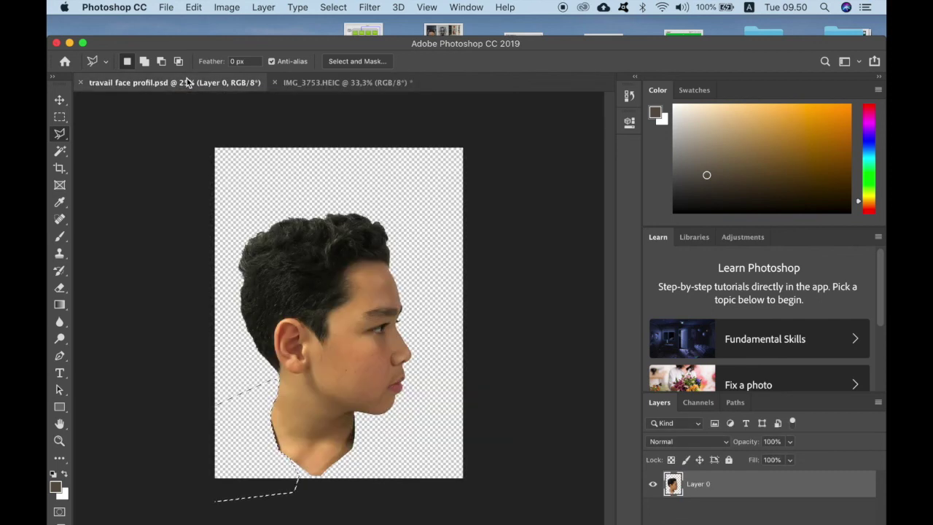
click(337, 83)
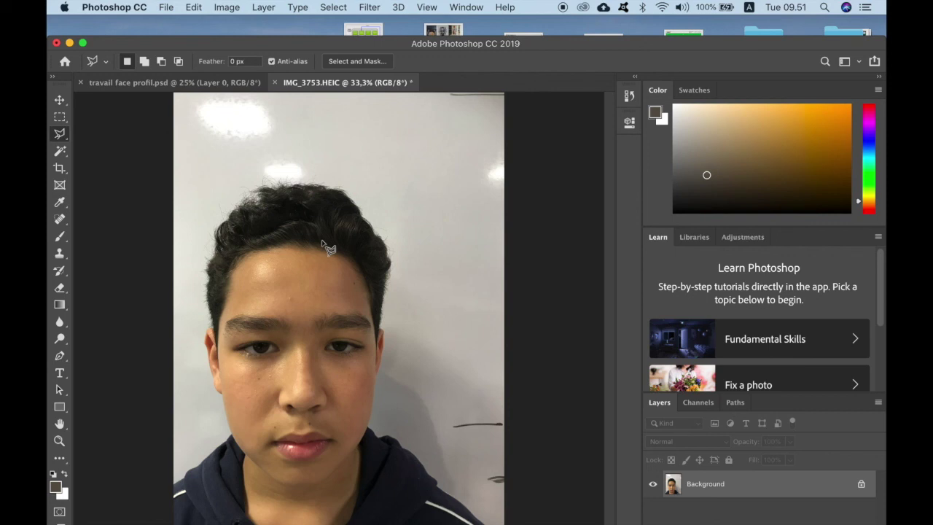
click(221, 84)
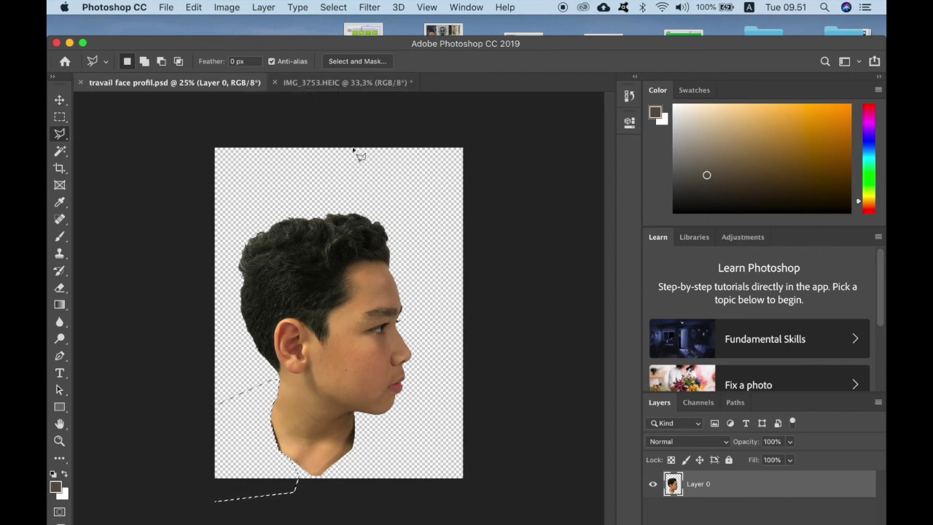
Step: Duplicate the Background layer of the front-view photo IMG_3753.HEIC into the document travail face profil.psd
click(338, 81)
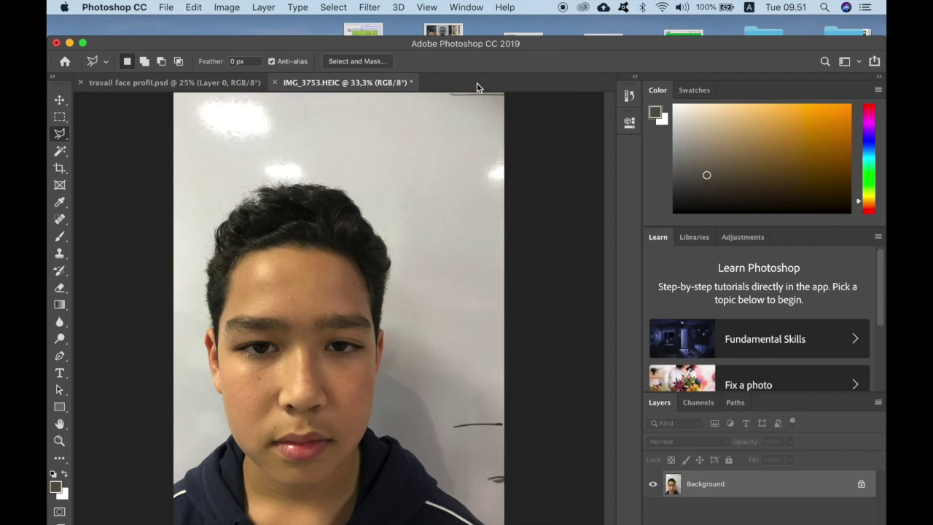
click(427, 7)
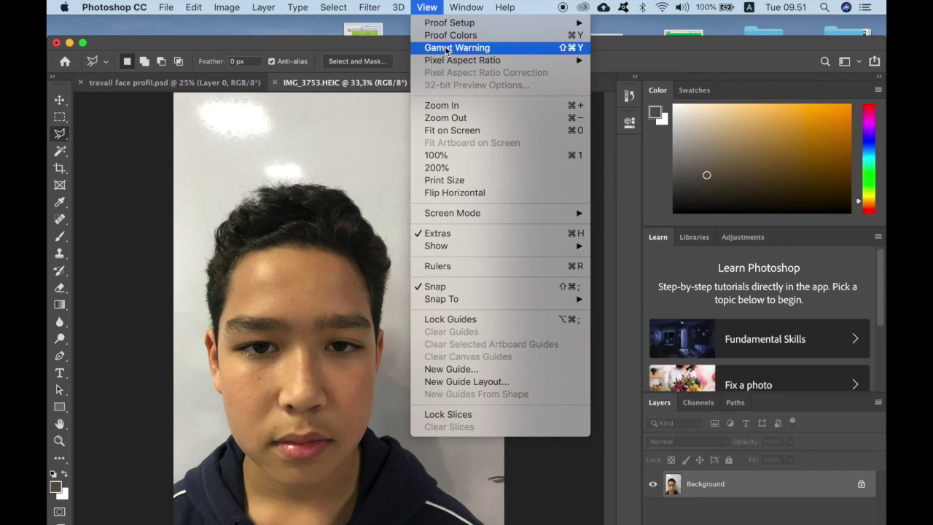
mouse_move(466, 7)
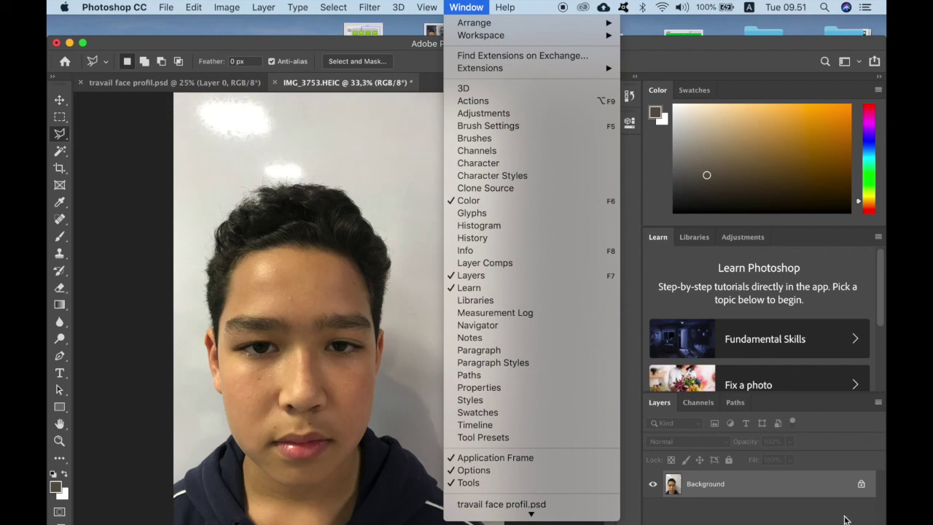
click(808, 485)
right_click(746, 487)
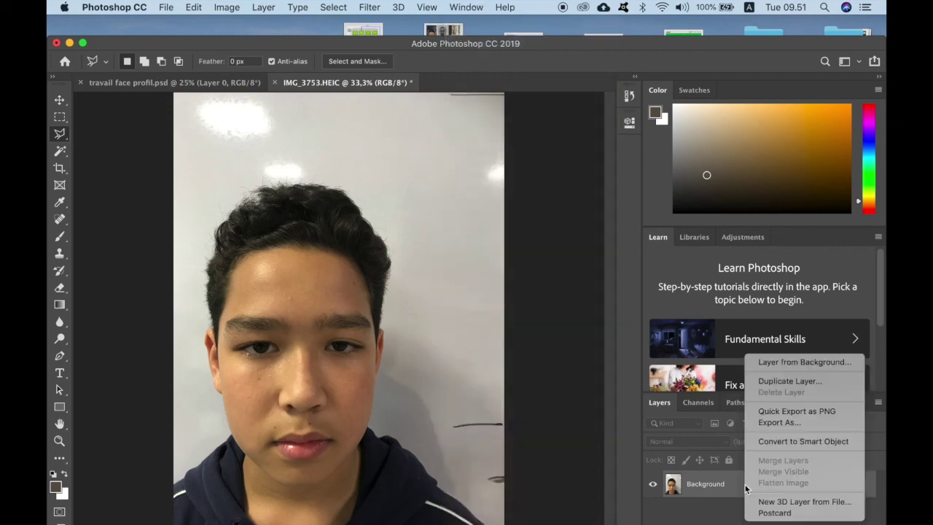
click(790, 381)
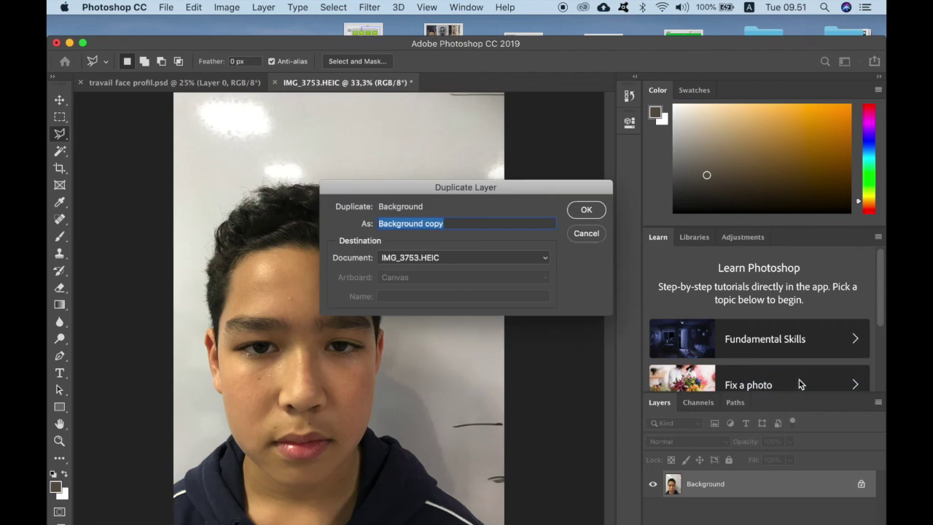
click(545, 261)
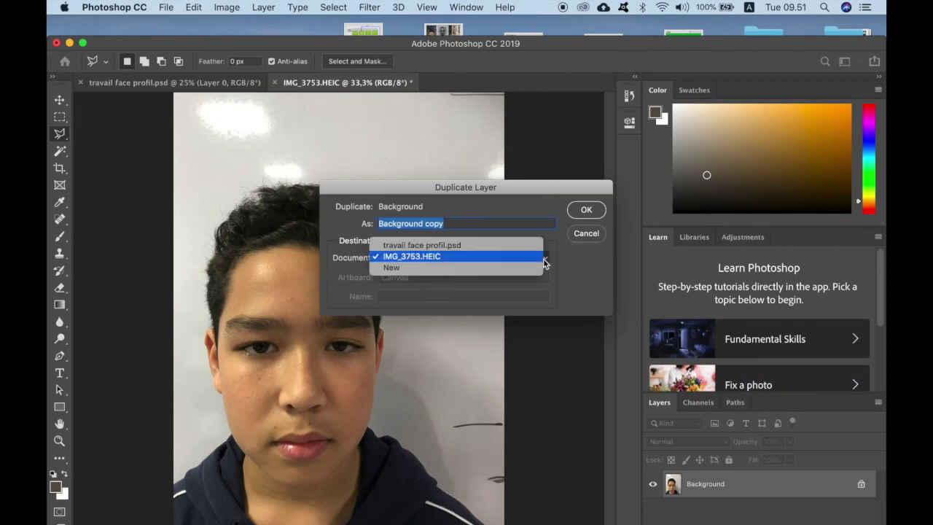
click(423, 249)
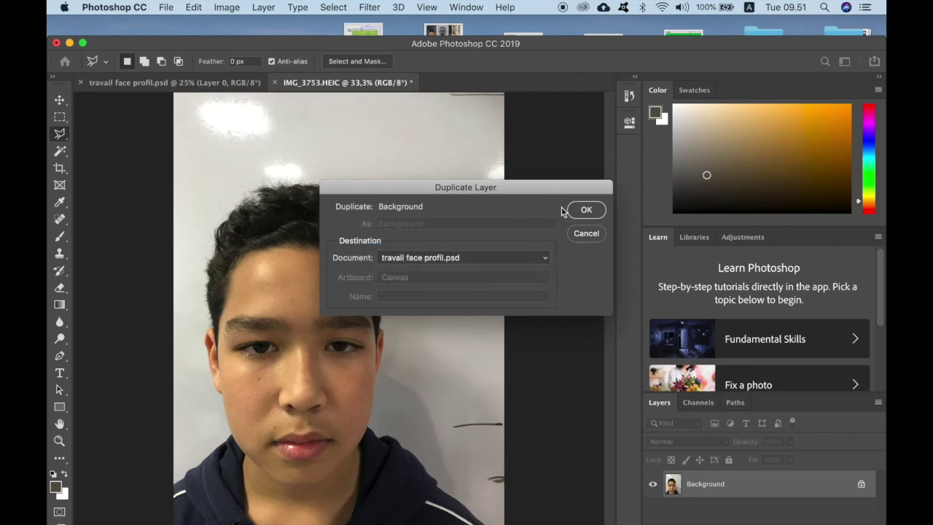
click(587, 210)
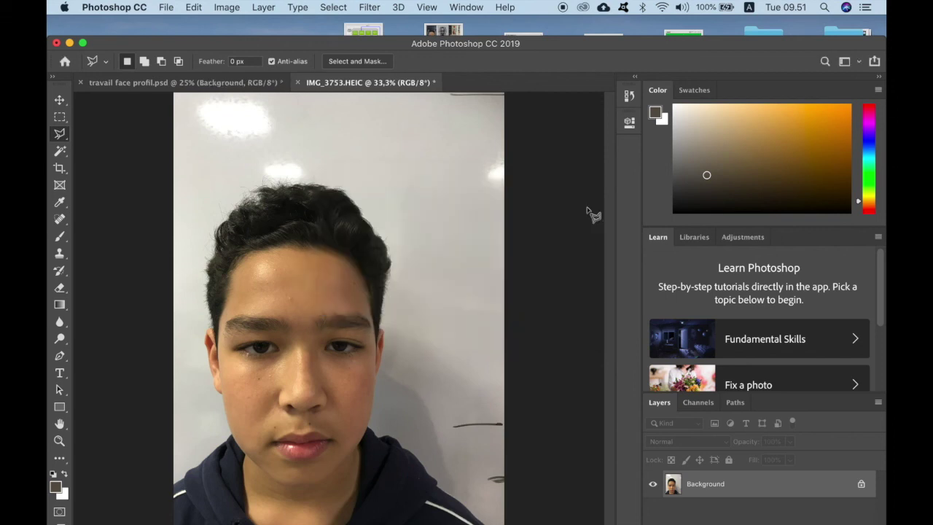
Step: Compare the front-view Background layer with the profile head in travail face profil.psd, and hide Layer 0
click(226, 83)
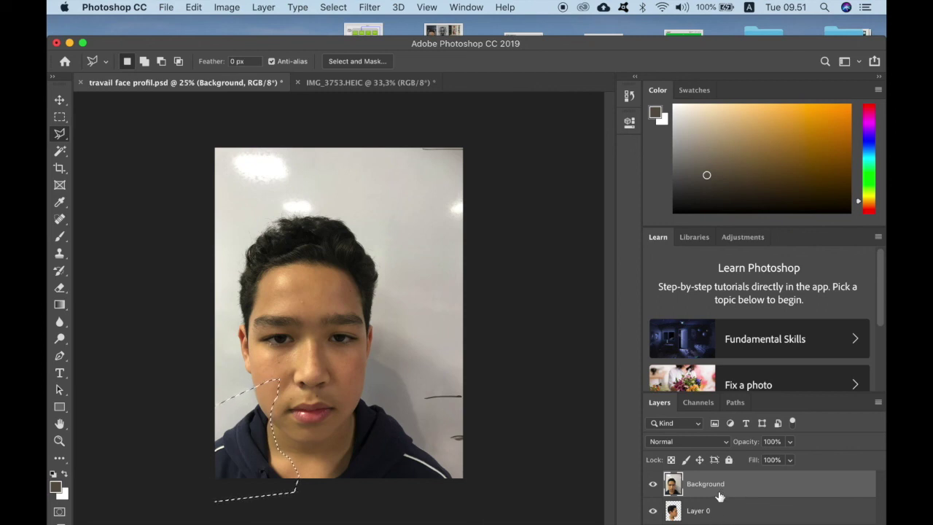
click(653, 486)
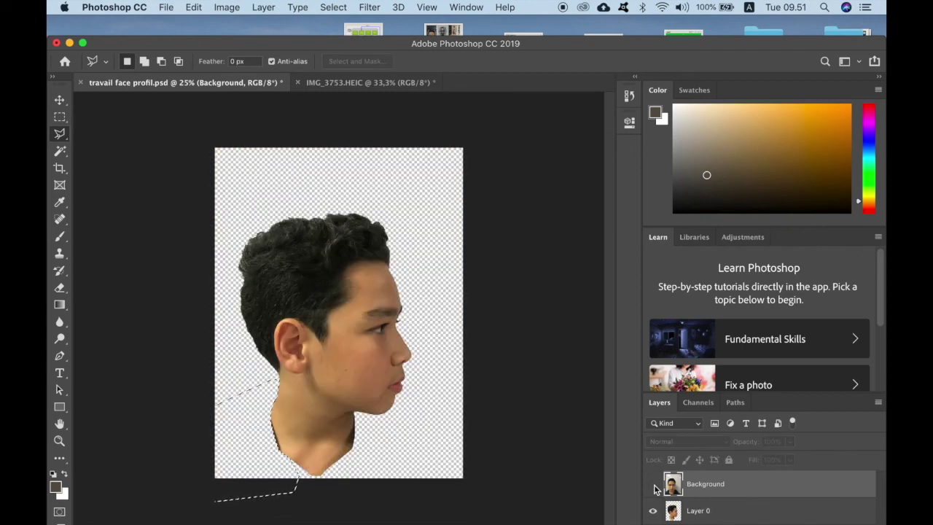
click(653, 485)
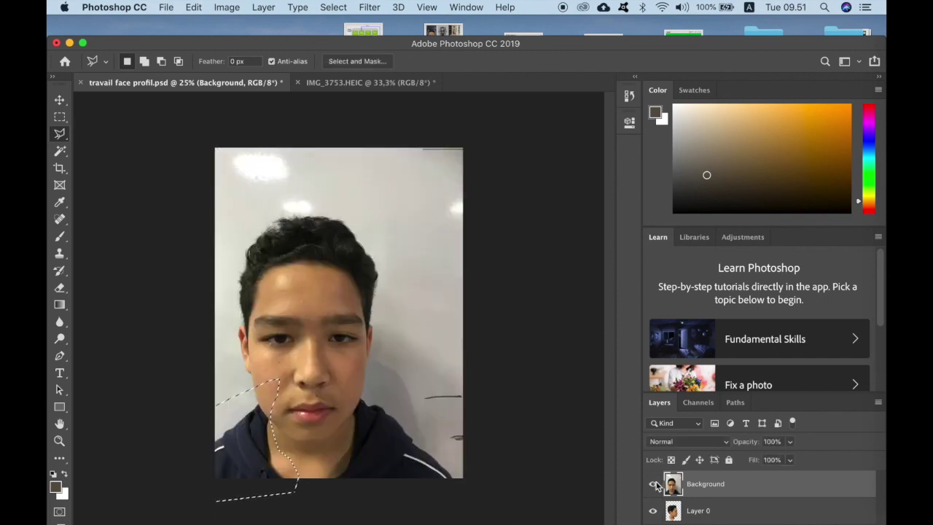
click(653, 512)
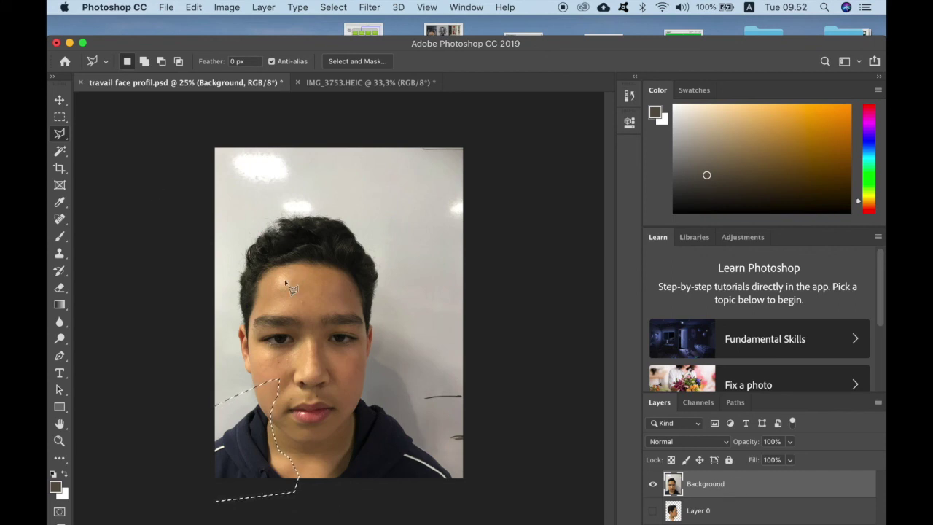
Step: Select the wall around the front-view head with the Magic Wand as a new selection, replacing the old lasso selection
click(60, 202)
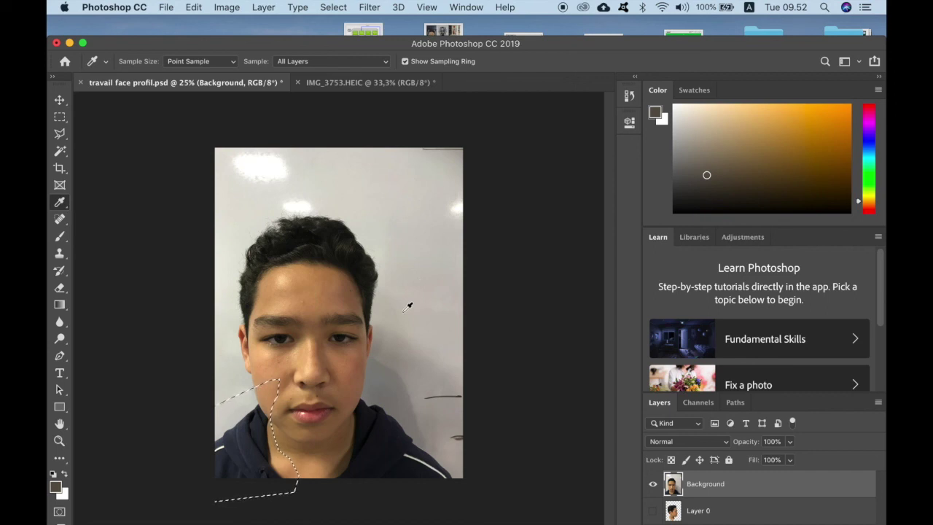
click(61, 152)
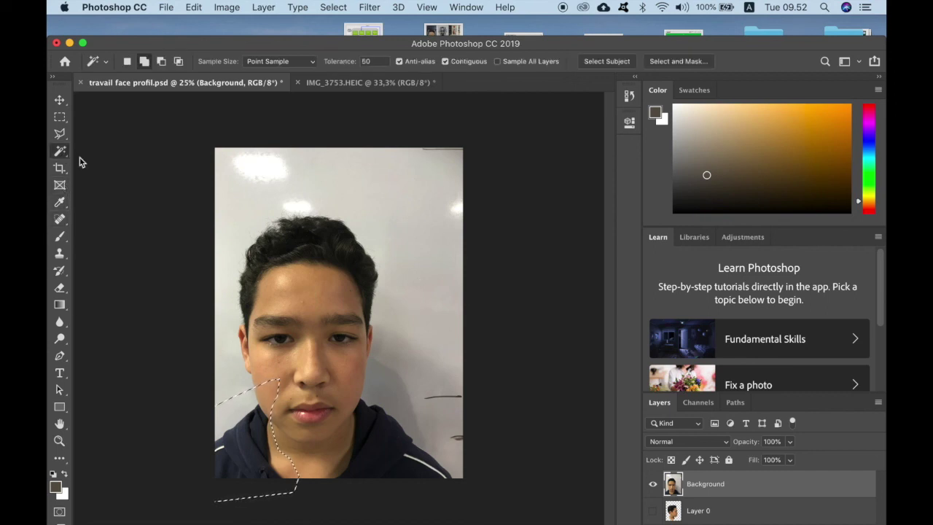
click(405, 291)
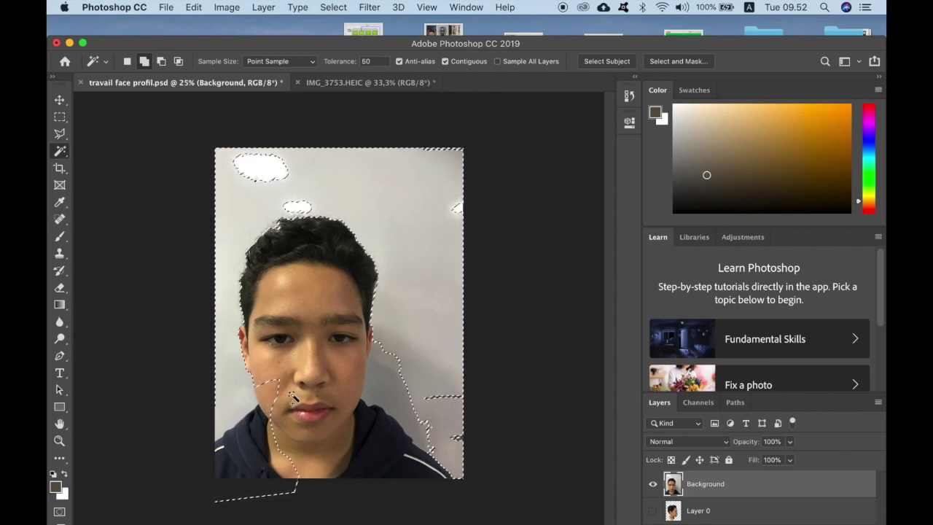
click(127, 61)
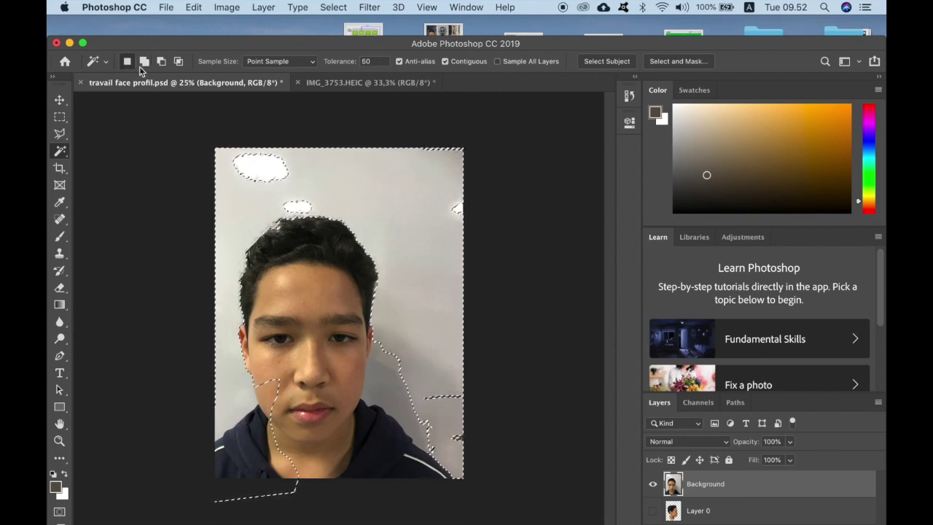
click(387, 273)
click(409, 293)
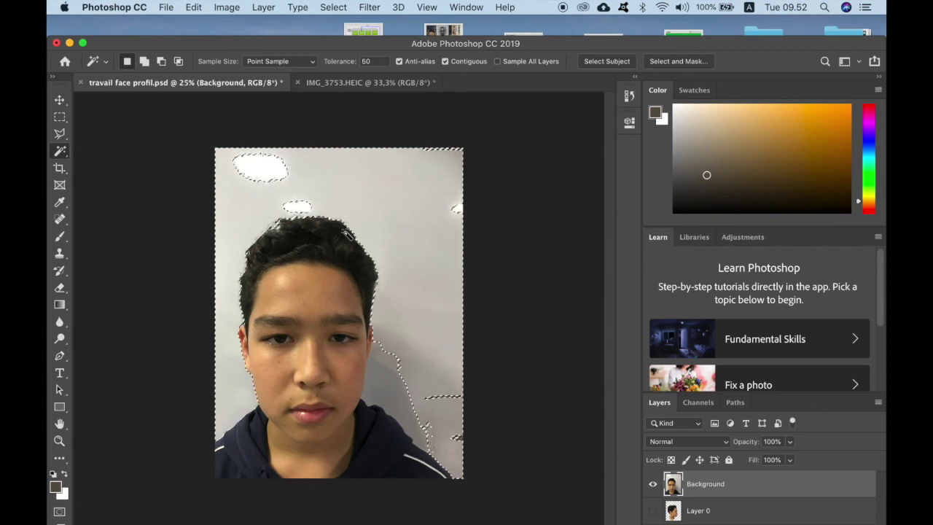
Step: Reselect the wall from the bright spot above the hair and add the remaining wall areas and light reflections to the selection
key(super+plus)
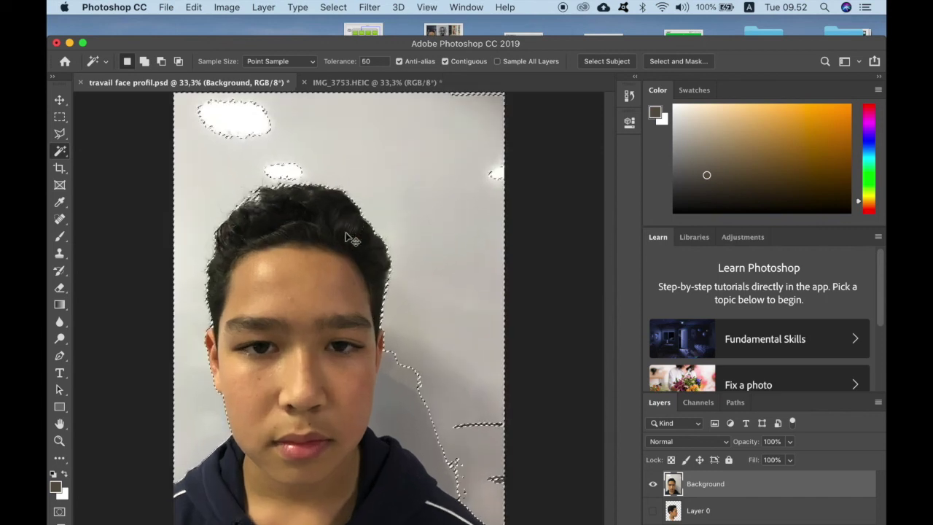
click(297, 178)
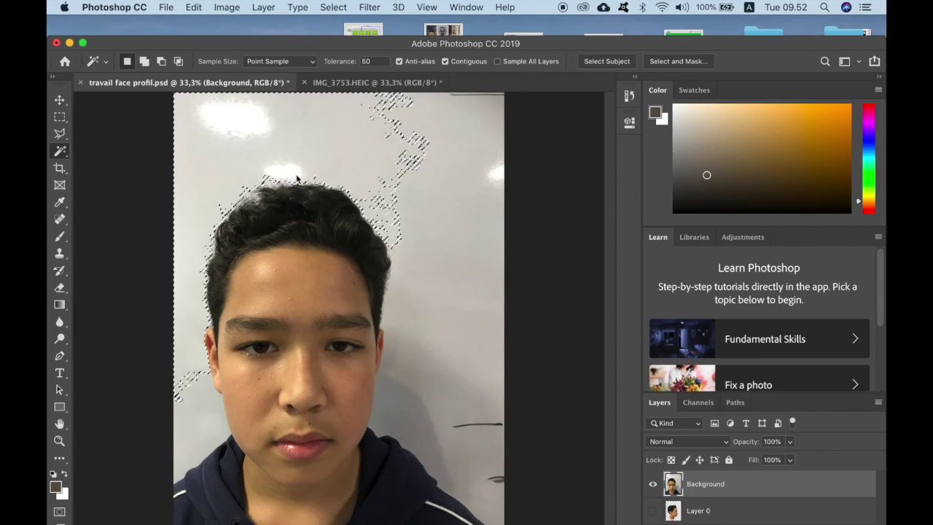
click(144, 63)
click(467, 299)
click(495, 175)
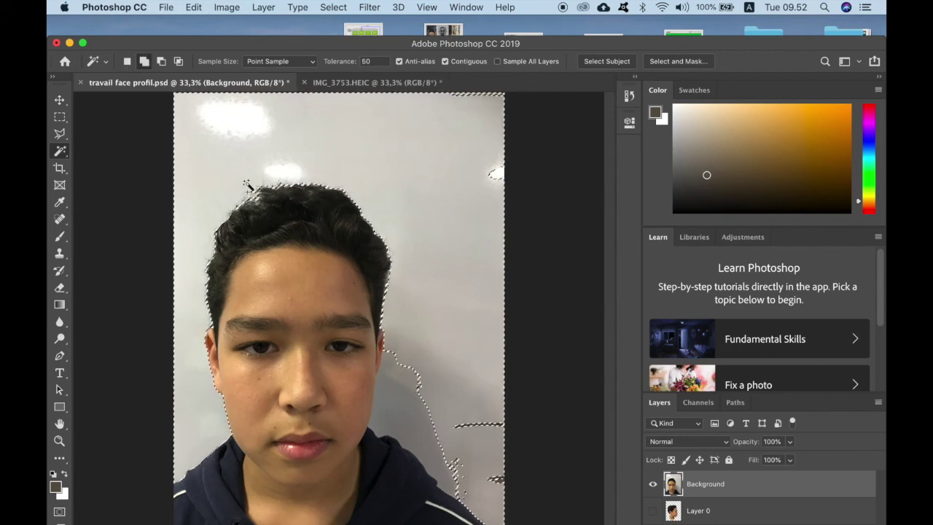
Step: Add the shadowed wall beside the neck to the selection with a Magic Wand tolerance of 20, and delete the selected wall
click(415, 415)
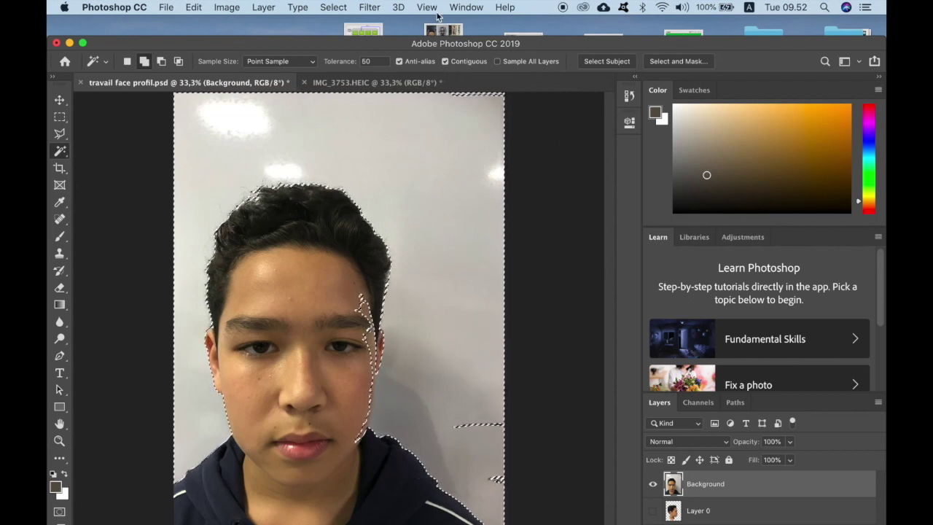
click(401, 170)
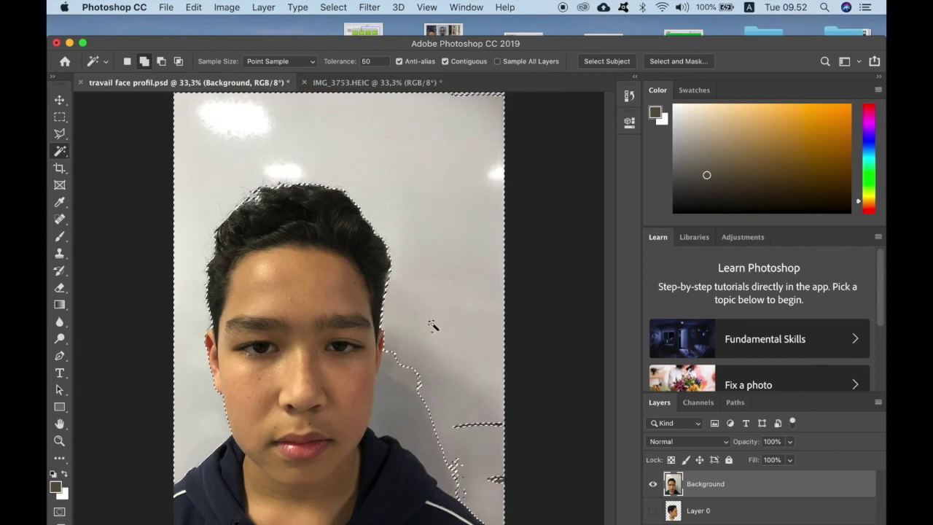
click(369, 61)
text(20)
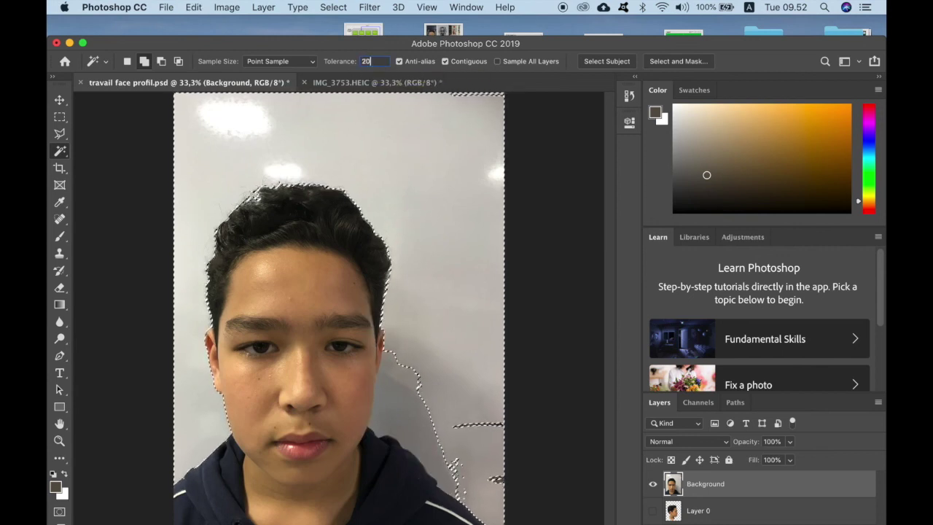
key(Return)
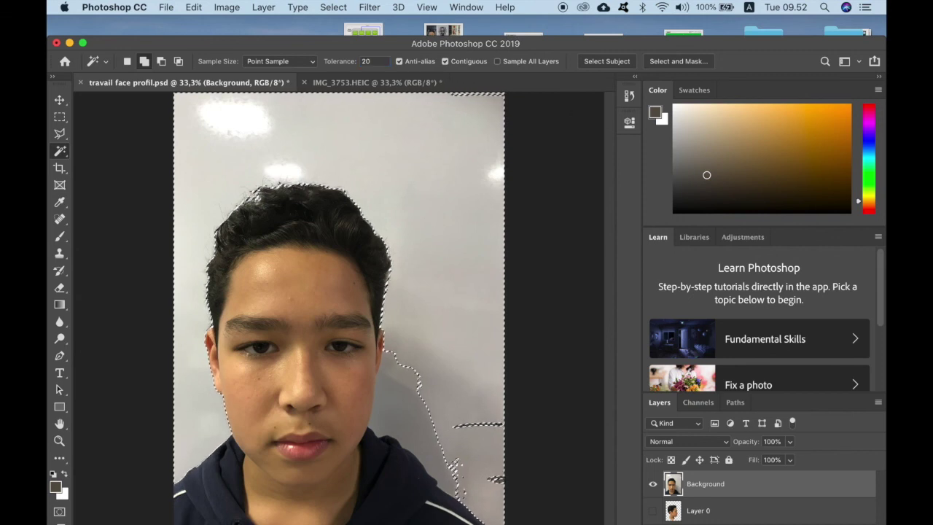
click(399, 385)
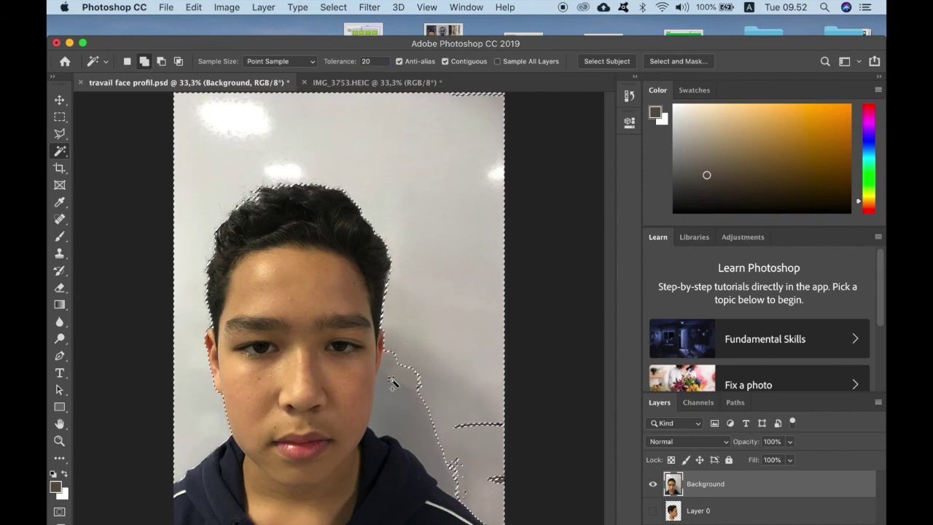
click(427, 391)
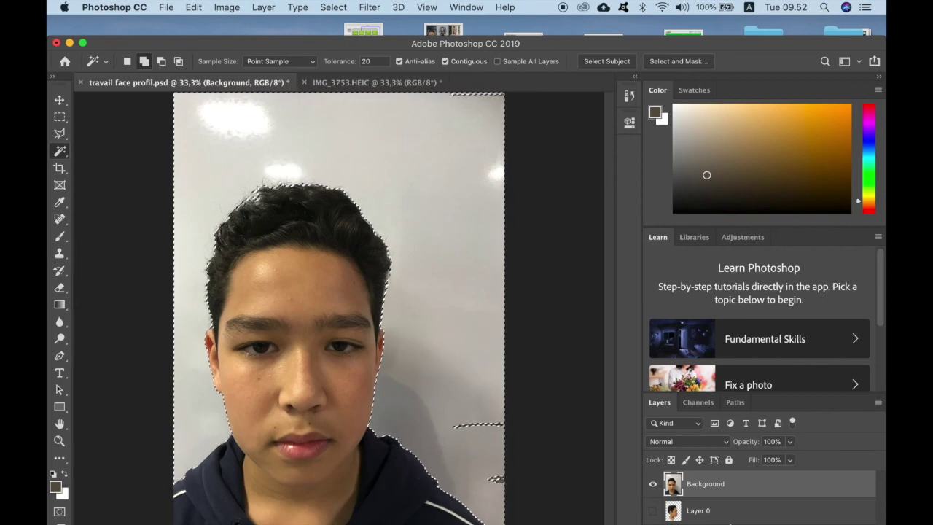
key(Delete)
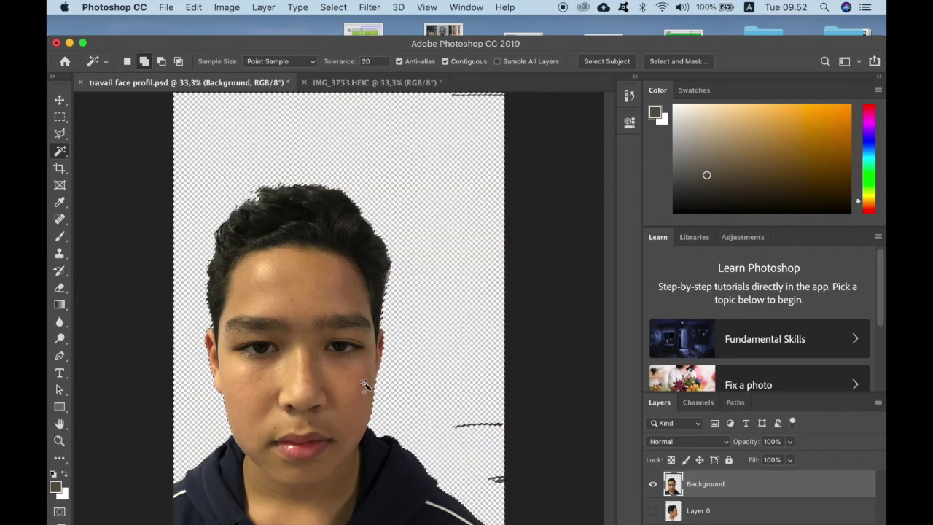
Step: Delete the leftover wall marks above the hoodie's right-hand shoulder using a rectangular selection
click(60, 116)
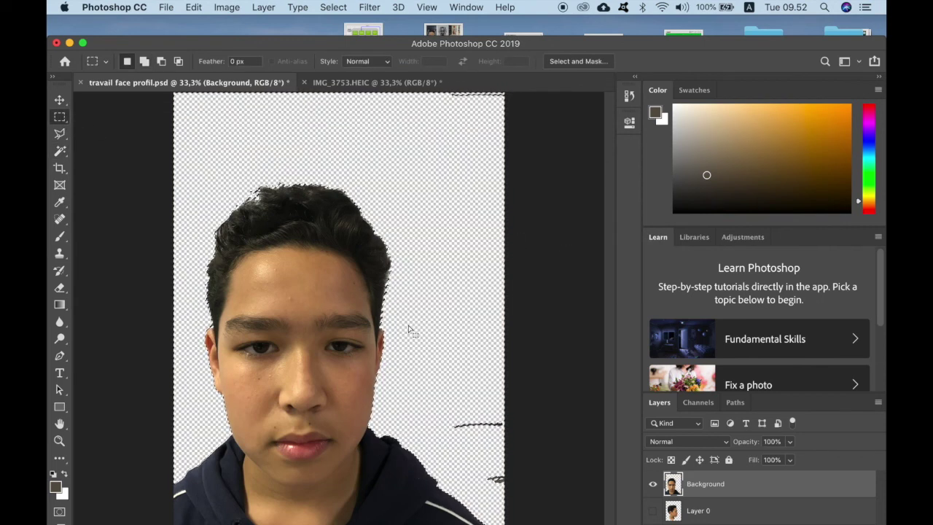
drag(452, 404, 547, 507)
click(455, 403)
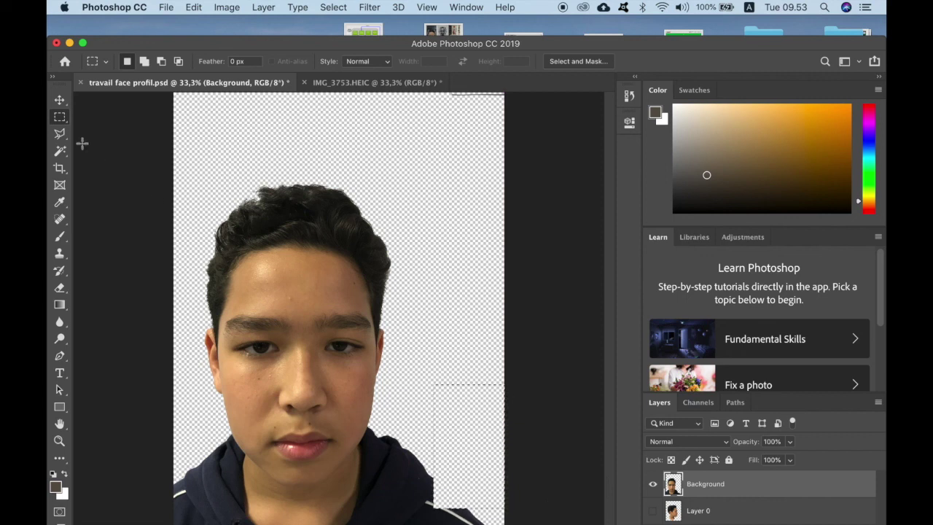
Step: Trace the jaw and neck edge against the hoodie with the Polygonal Lasso, from the right-hand jaw down past the photo's lower edge
key(super+plus)
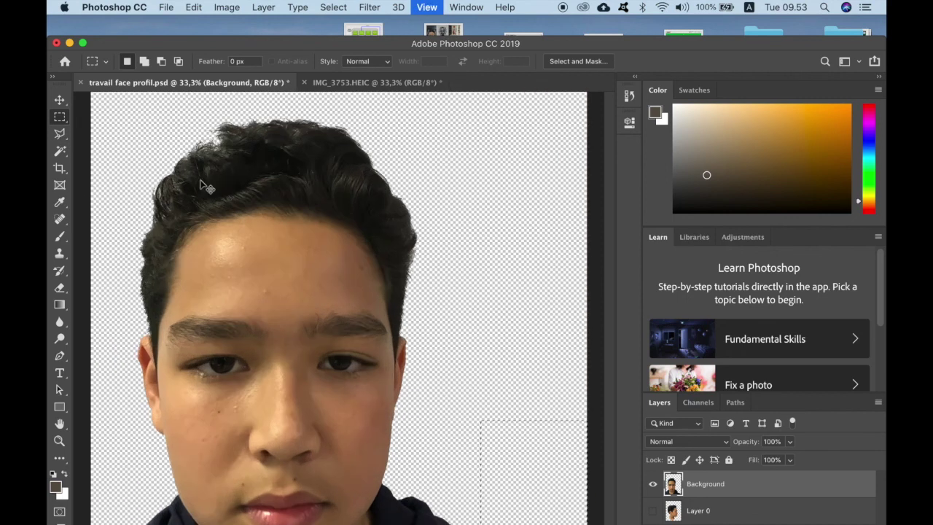
key(super+plus)
key(super+plus)
key(super+plus)
key(super+plus)
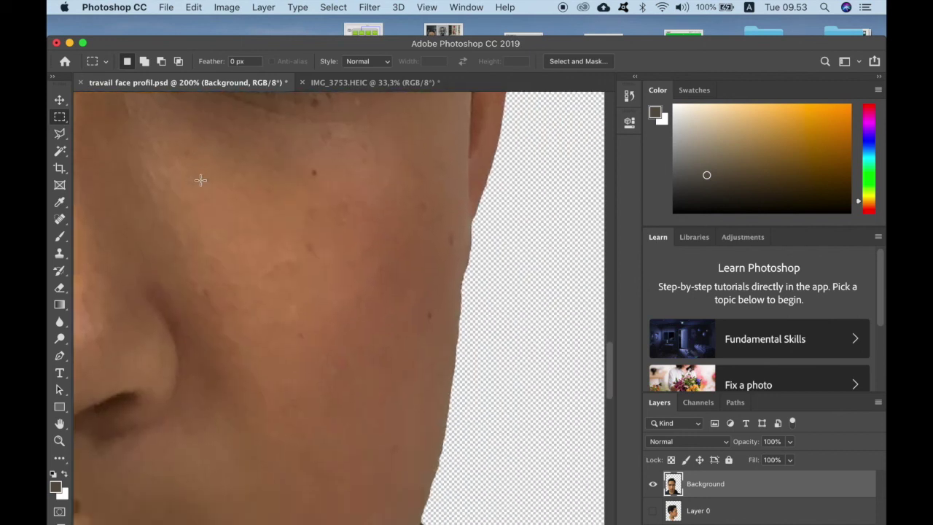
scroll(200, 179, down, 10)
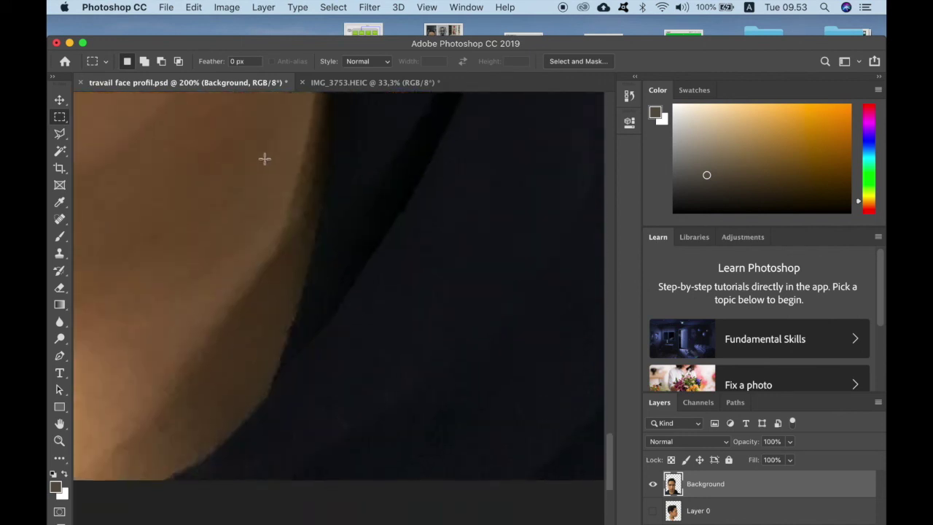
scroll(264, 159, up, 10)
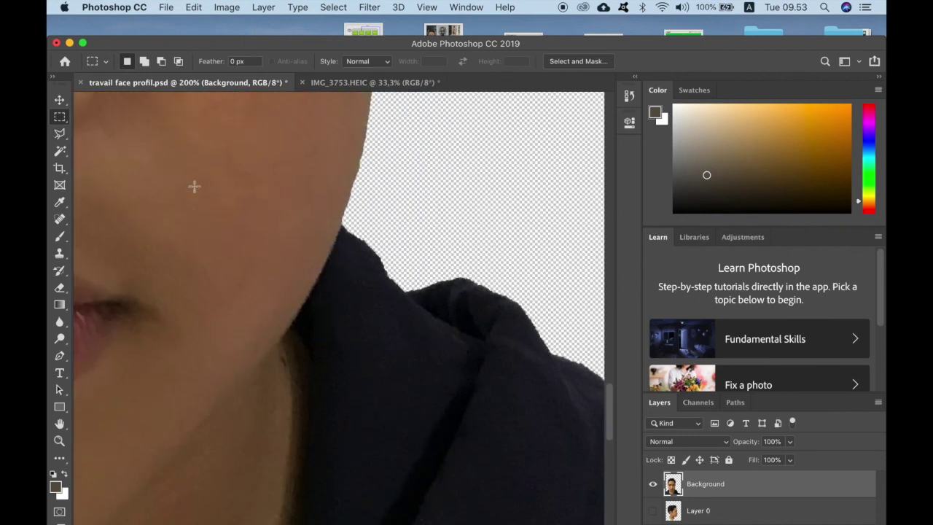
click(60, 134)
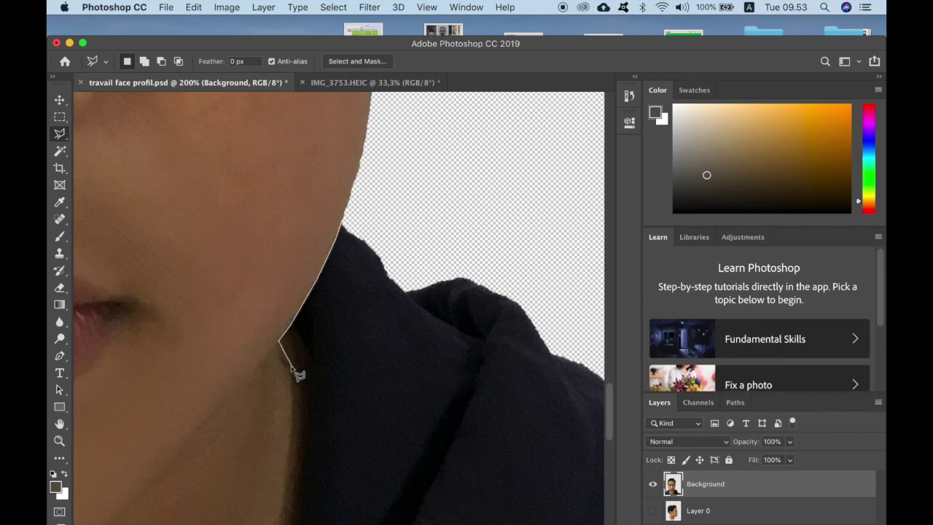
scroll(301, 430, down, 5)
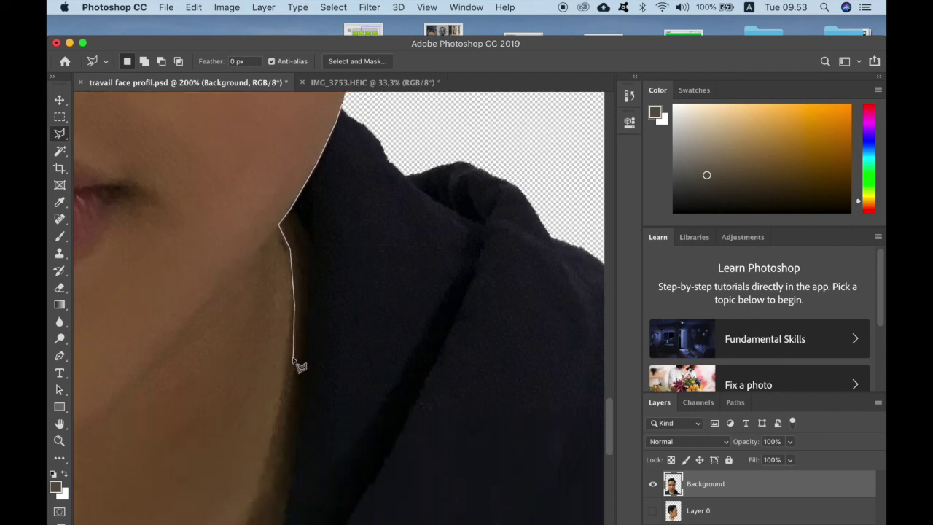
scroll(295, 428, down, 6)
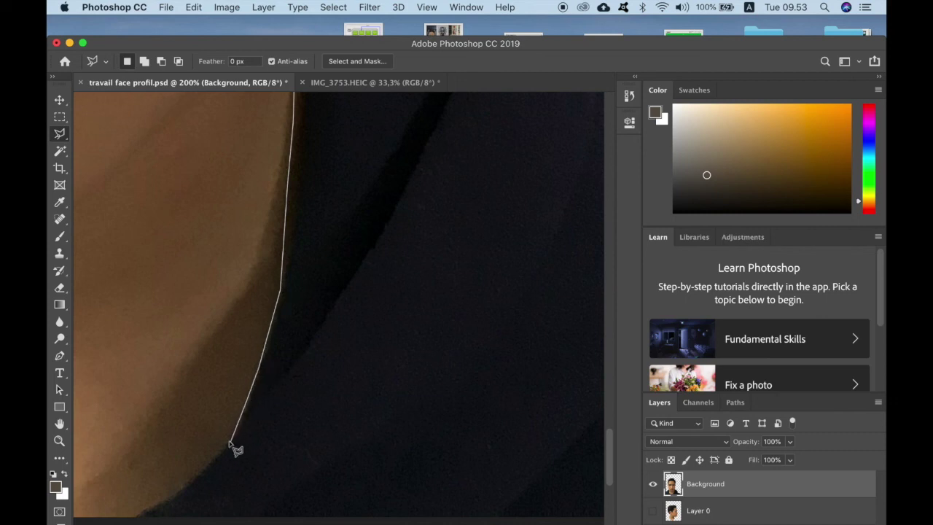
scroll(235, 444, down, 5)
scroll(236, 443, left, 5)
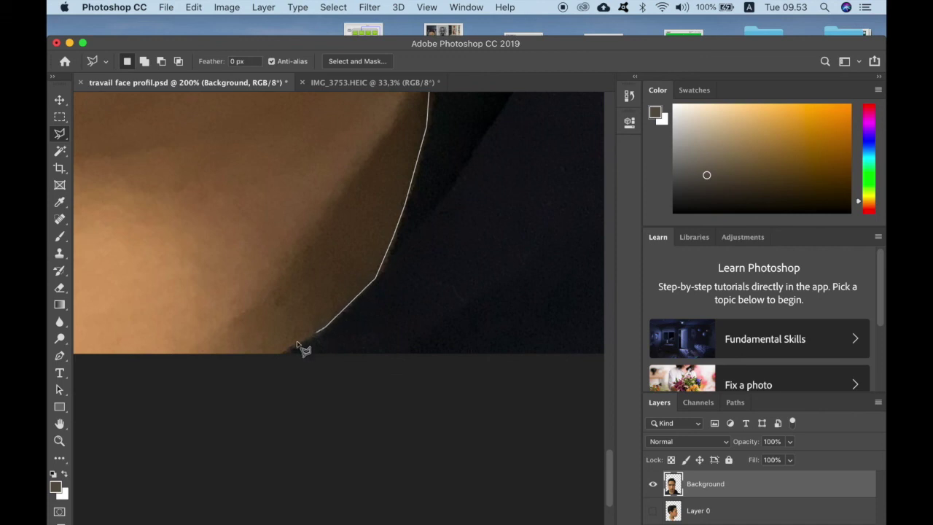
click(250, 373)
Step: Close the lasso outline around the hoodie's right-hand side, running outside the photo edge and back to the neck, and delete the enclosed area
click(478, 426)
scroll(480, 326, right, 5)
scroll(479, 326, up, 1)
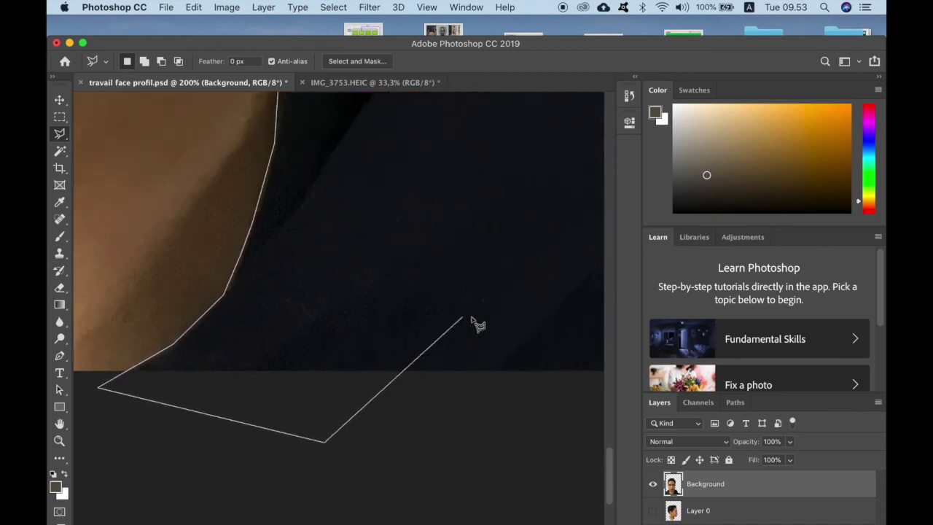
scroll(478, 326, right, 10)
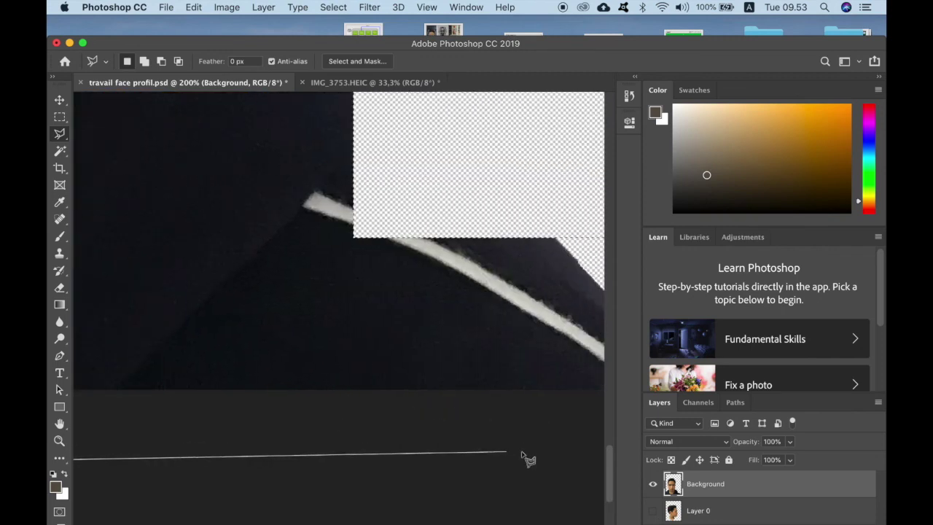
scroll(521, 456, right, 8)
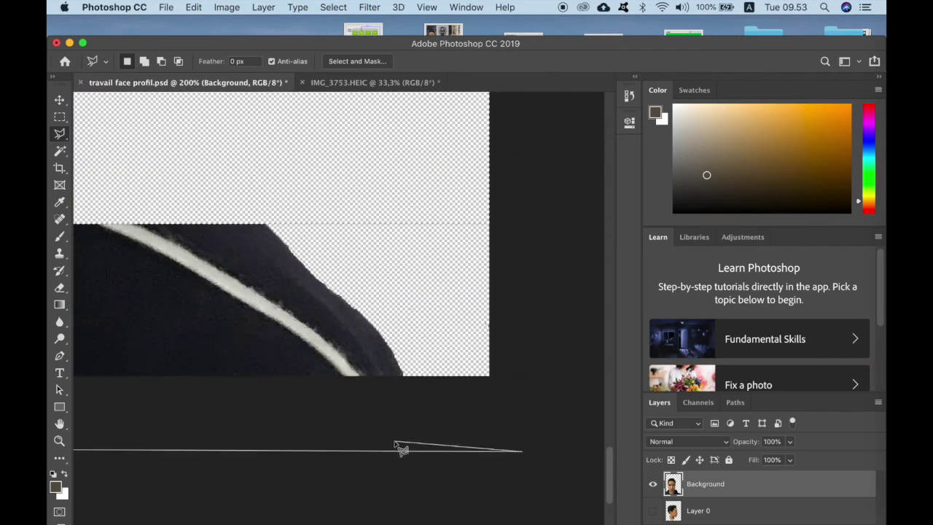
scroll(445, 321, up, 3)
scroll(445, 322, left, 1)
click(554, 211)
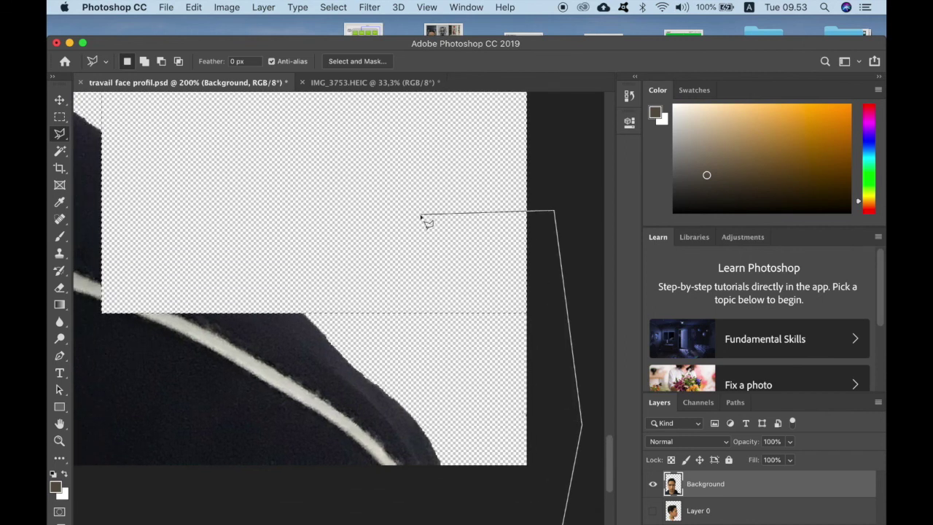
scroll(422, 218, left, 5)
scroll(421, 217, up, 6)
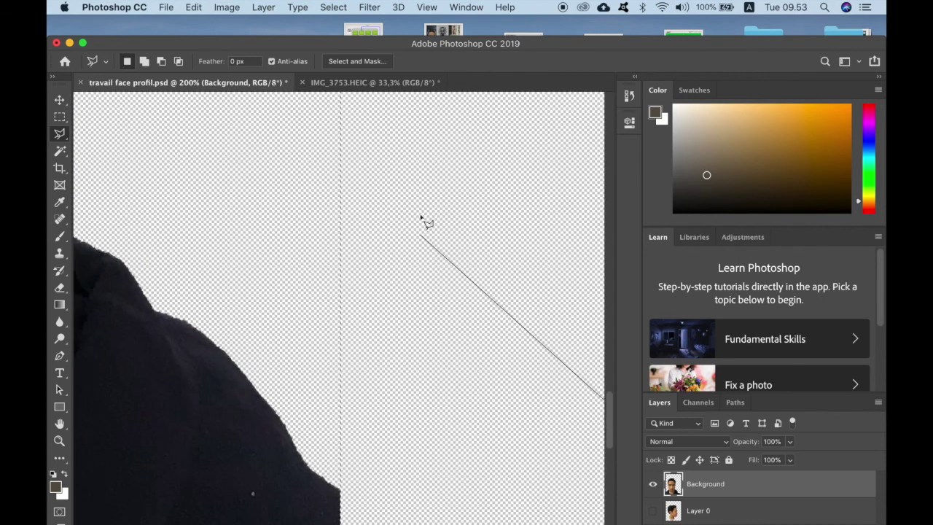
scroll(421, 217, up, 4)
scroll(394, 205, left, 5)
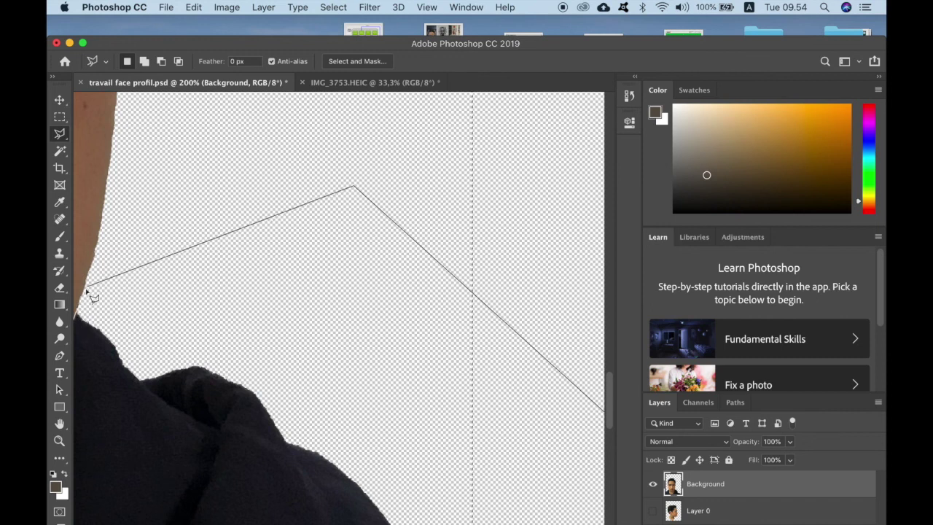
click(81, 304)
key(Delete)
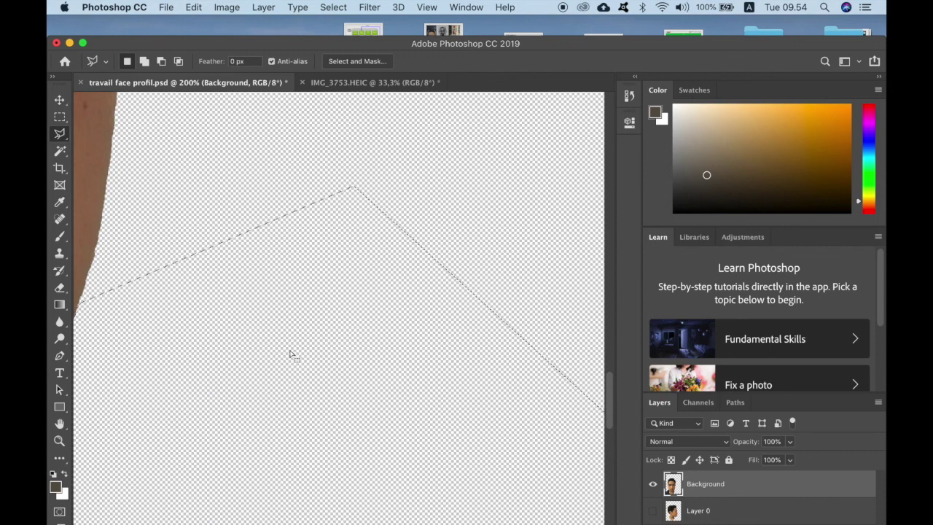
Step: Trace the left-hand neck and jaw edge against the hoodie with the Polygonal Lasso, from the photo's lower edge up to the cheek
scroll(290, 356, up, 10)
scroll(290, 356, down, 10)
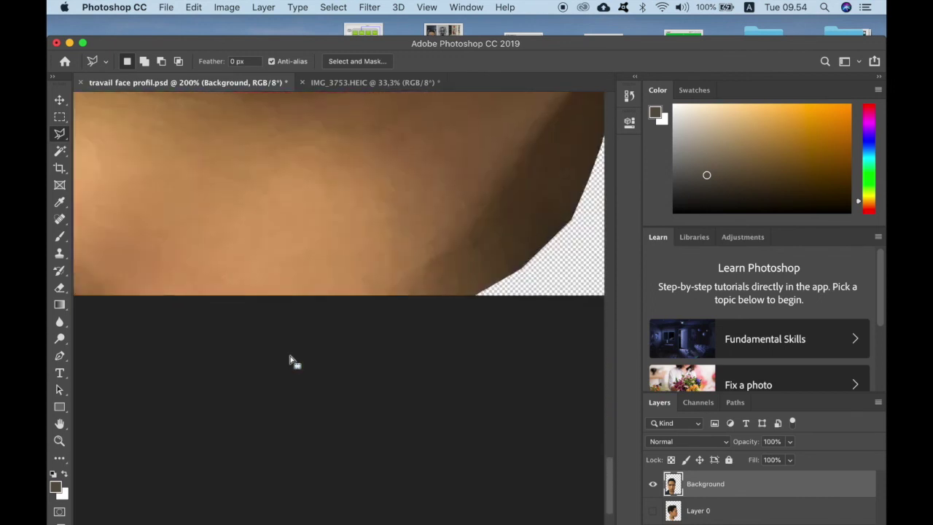
scroll(290, 360, down, 3)
scroll(290, 361, left, 6)
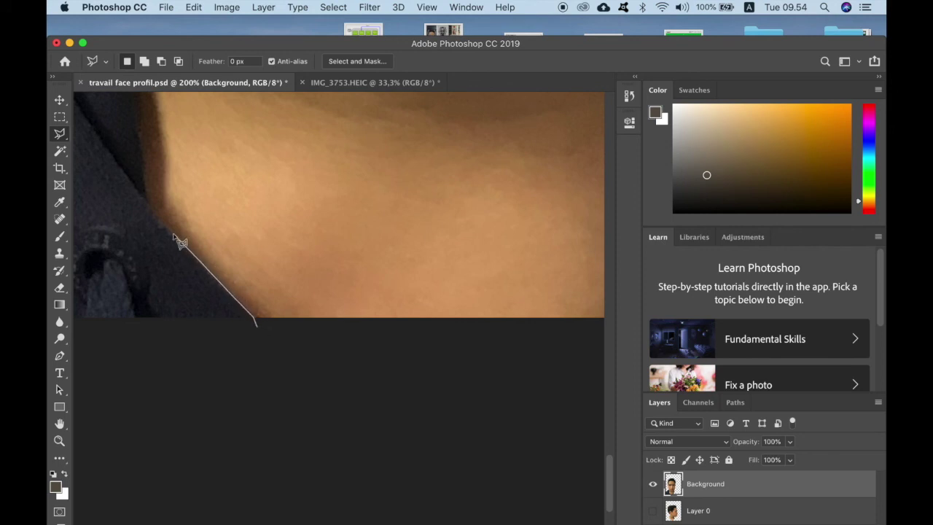
click(148, 205)
scroll(153, 218, up, 10)
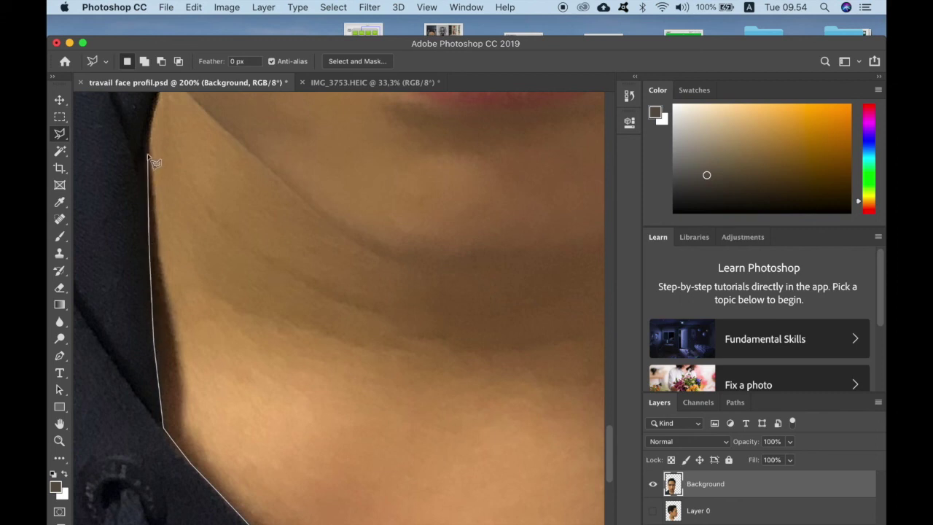
scroll(153, 162, up, 3)
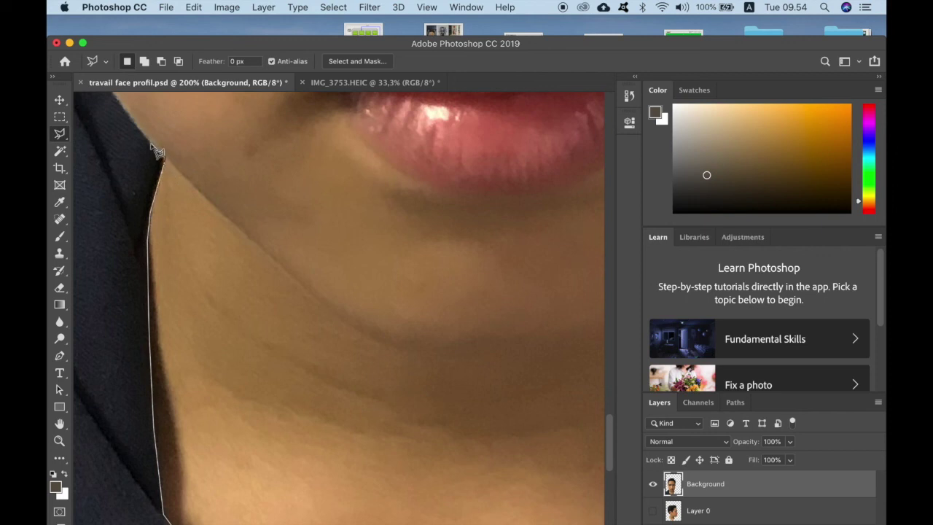
scroll(157, 152, up, 5)
scroll(157, 151, left, 3)
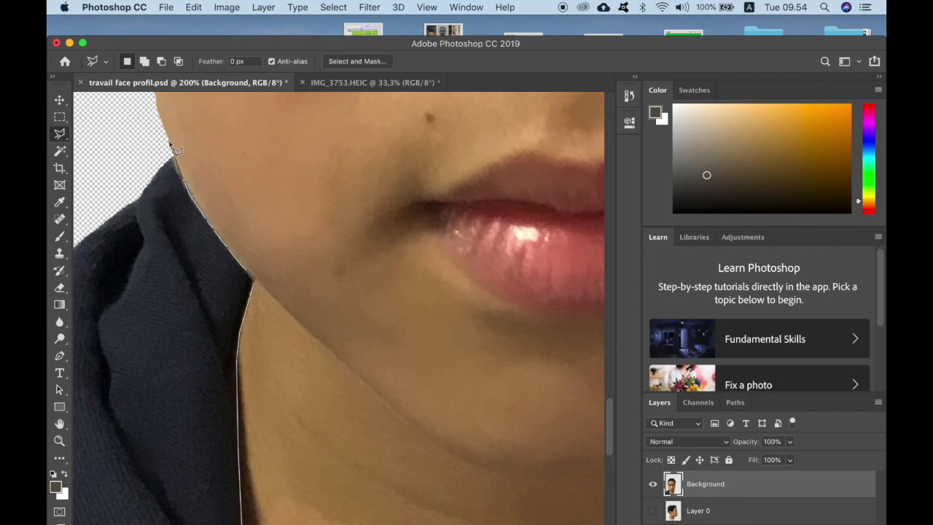
Step: Close the lasso outline around the hoodie's left-hand side, running outside the photo edges, and delete the enclosed area
click(103, 156)
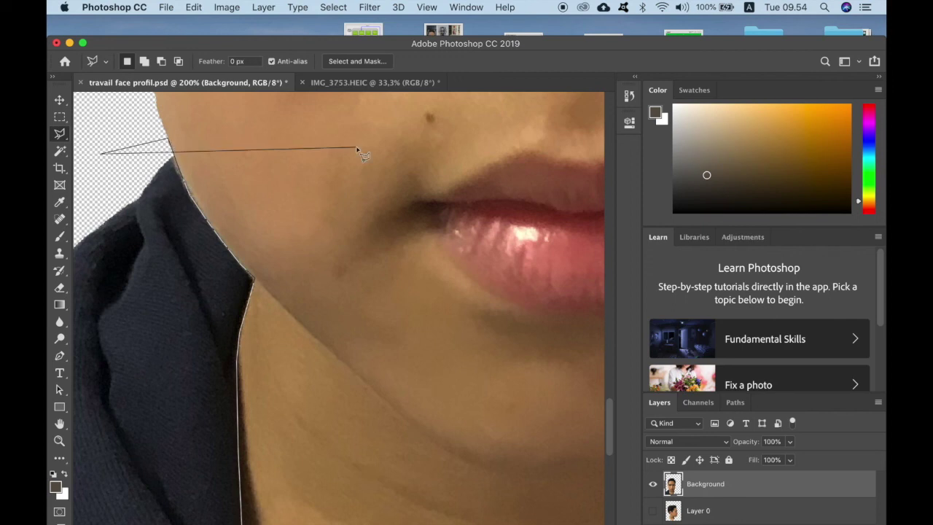
scroll(365, 153, left, 10)
scroll(364, 153, down, 3)
scroll(175, 216, left, 3)
scroll(175, 216, down, 1)
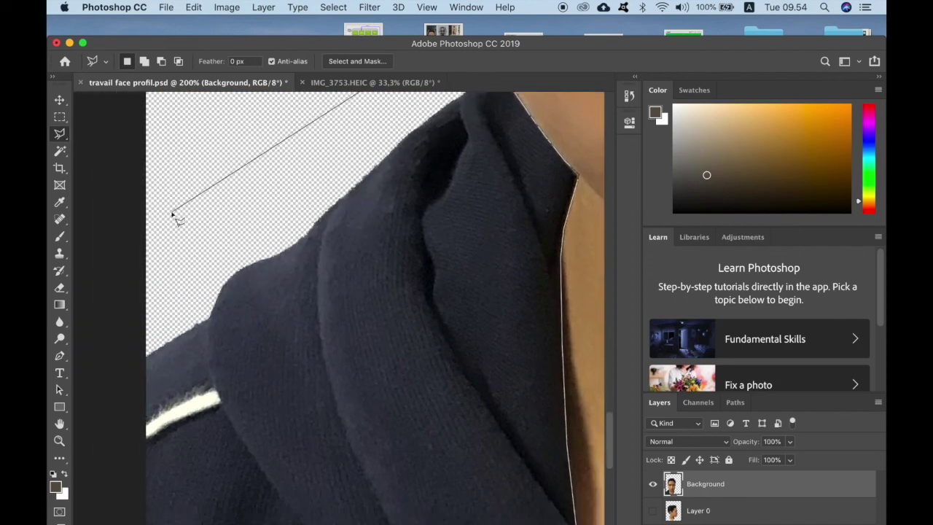
click(100, 253)
scroll(187, 246, down, 8)
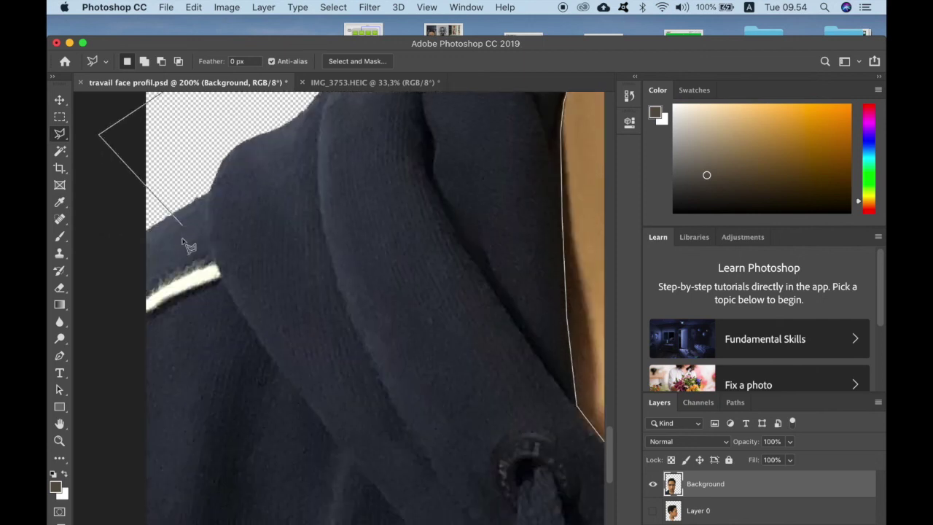
scroll(125, 344, down, 3)
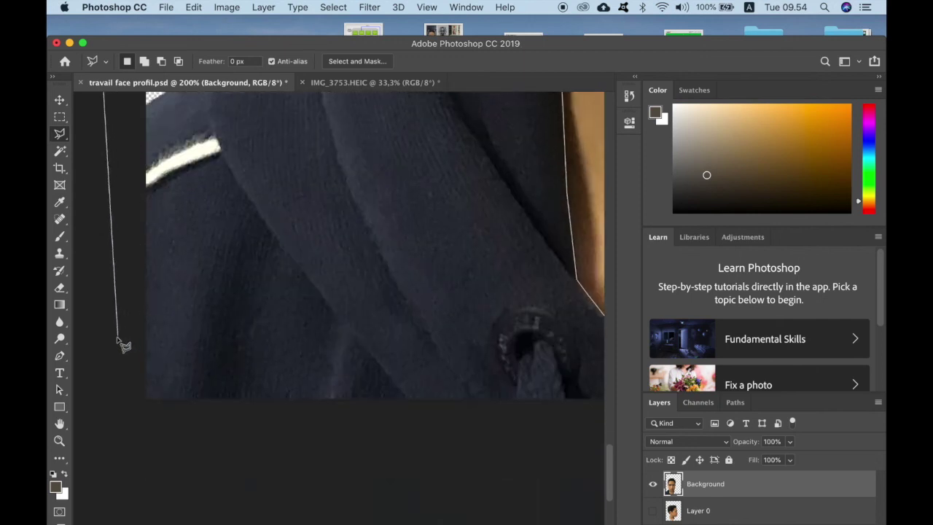
click(117, 381)
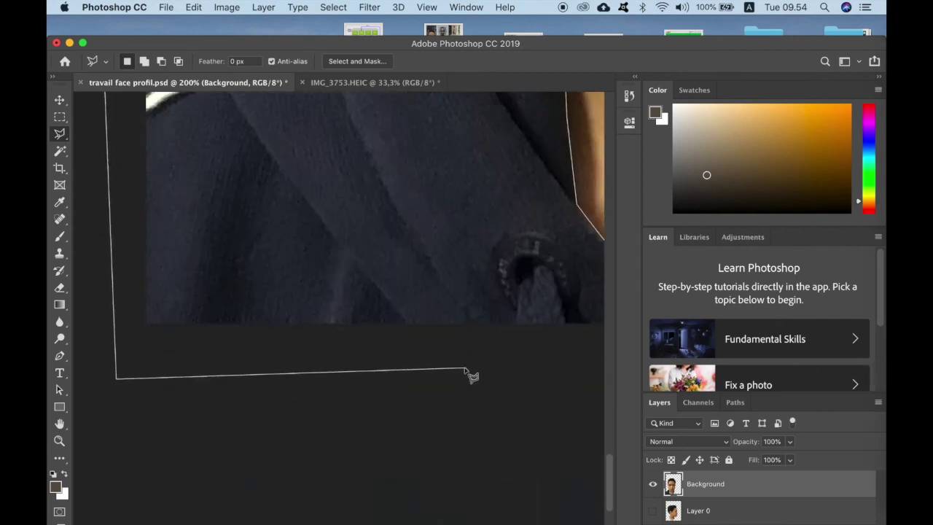
scroll(465, 370, right, 6)
scroll(465, 369, right, 5)
double_click(441, 355)
key(Delete)
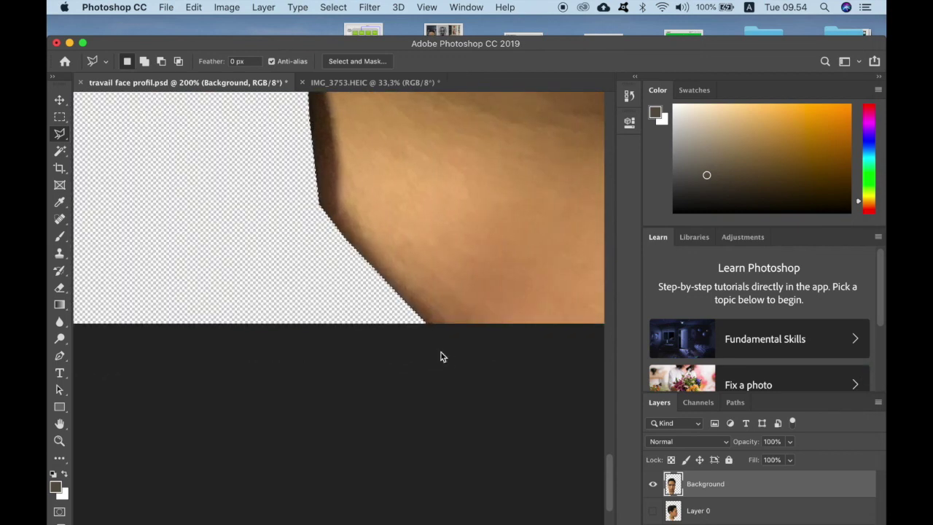
Step: Delete the leftover dark line at the photo's upper right corner using a rectangular selection
key(super+minus)
key(super+minus)
key(super+minus)
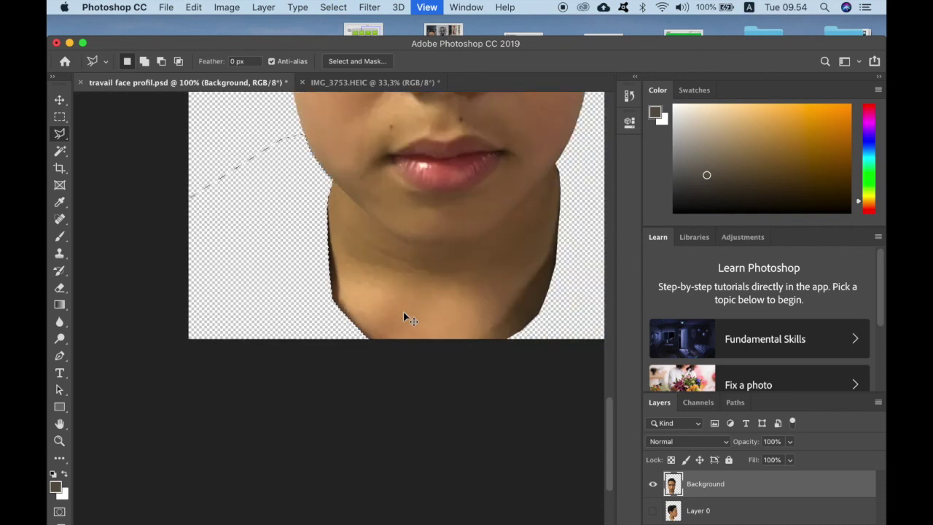
key(super+minus)
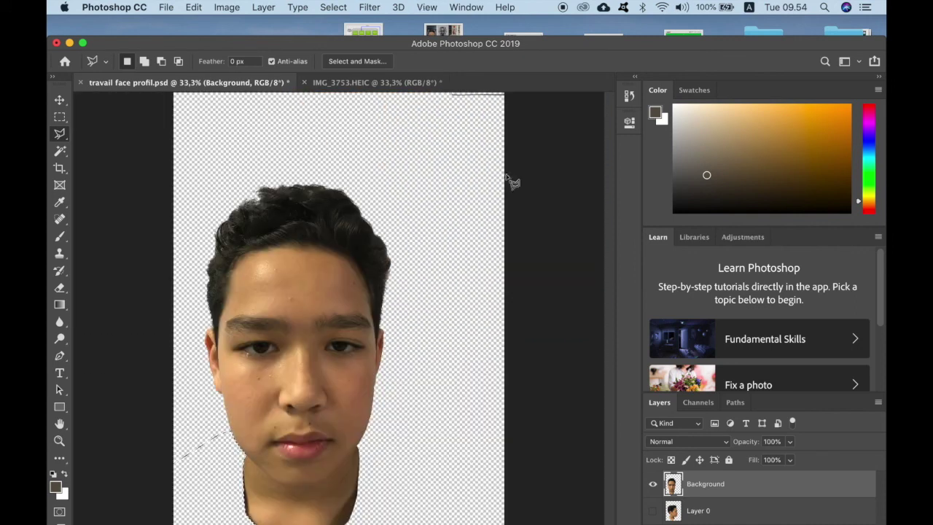
click(60, 117)
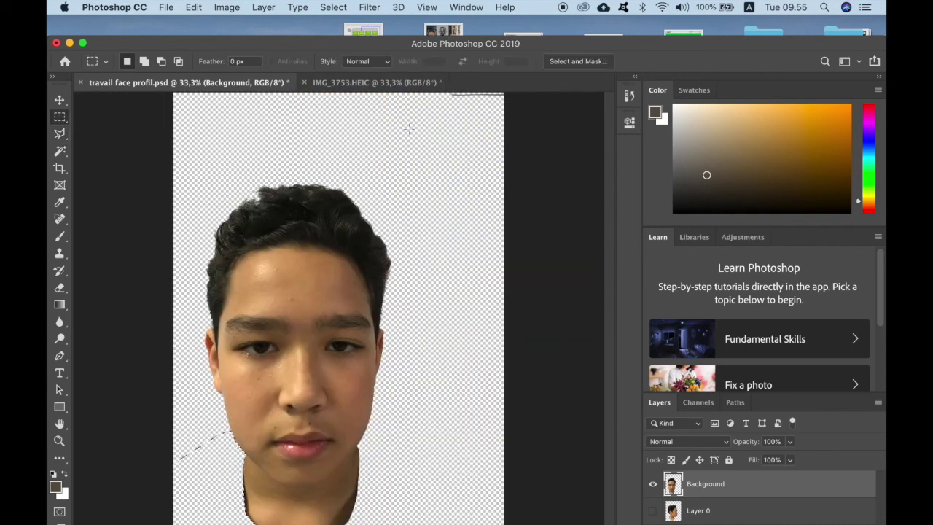
drag(433, 138, 544, 86)
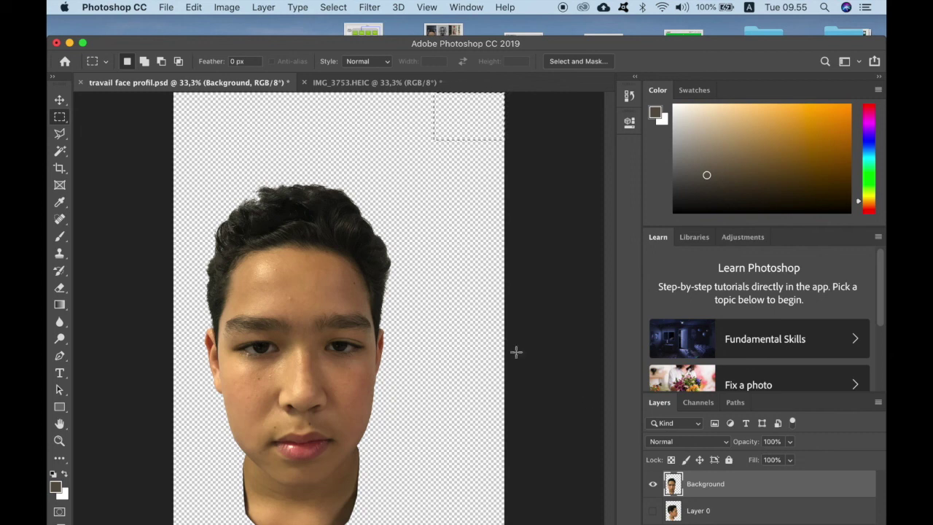
Step: Show Layer 0, select the empty area around the front-view head with the Magic Wand, and move that head up and to the right
click(654, 512)
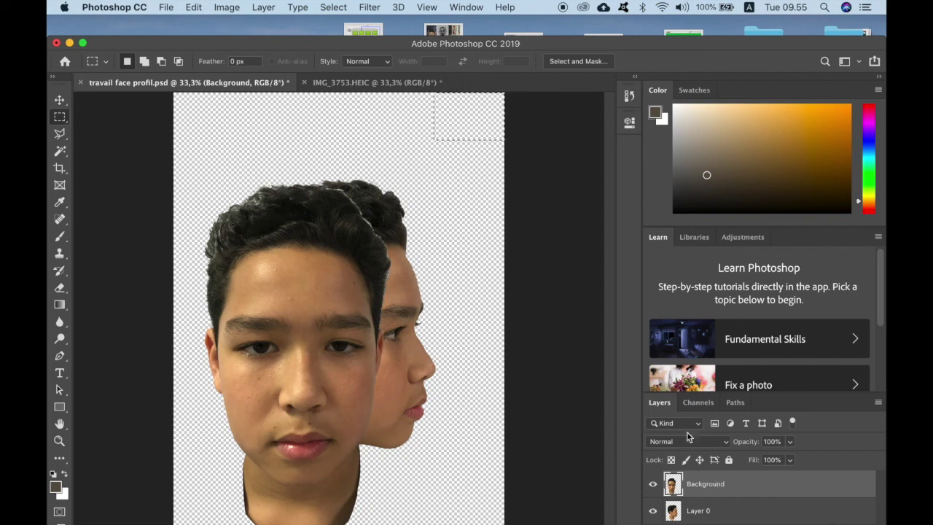
click(61, 152)
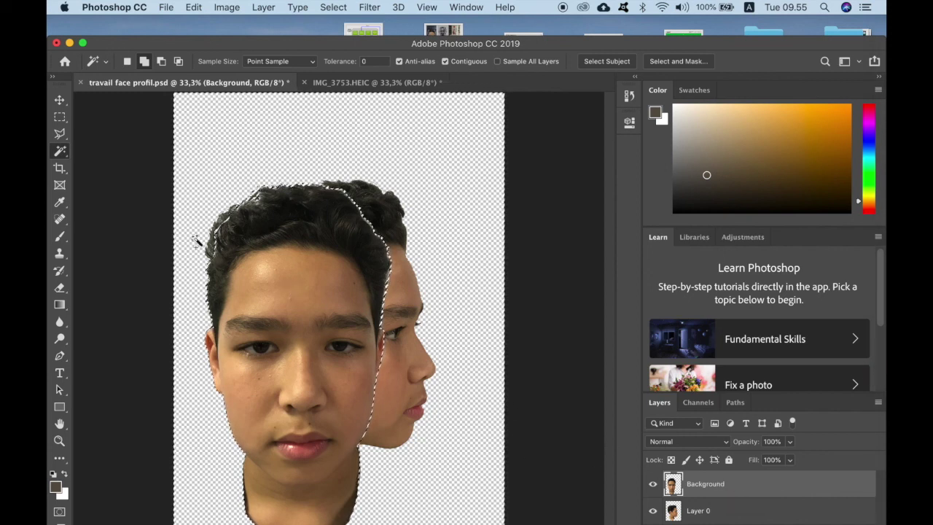
click(60, 100)
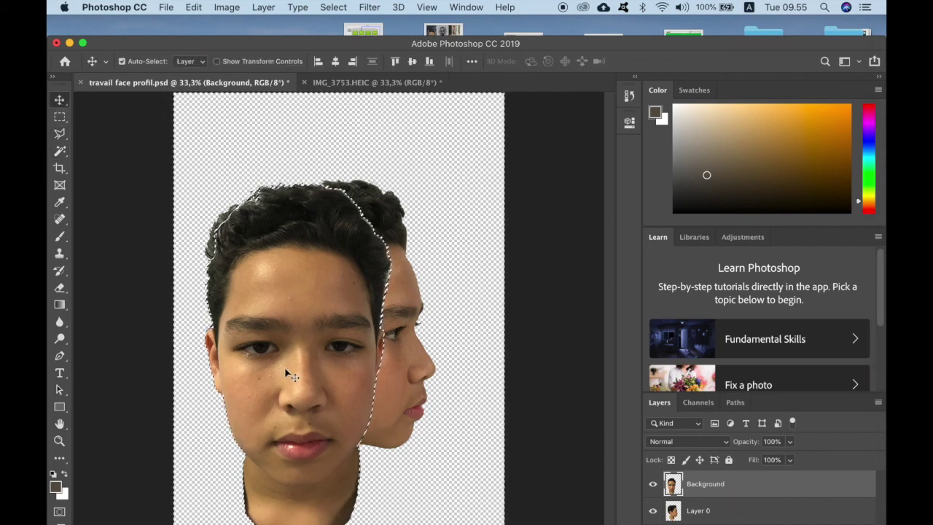
drag(299, 343, 333, 338)
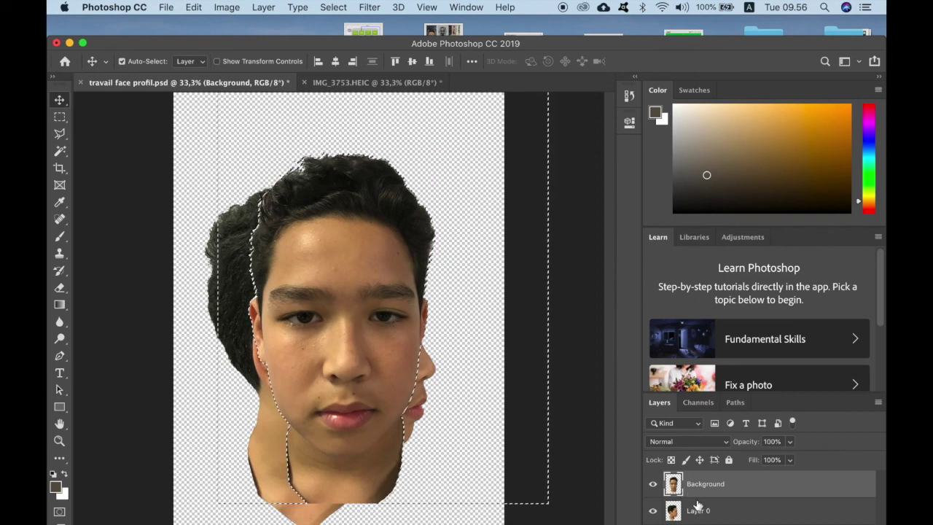
Step: Make a new Magic Wand selection of the empty area around the profile head on Layer 0
click(718, 516)
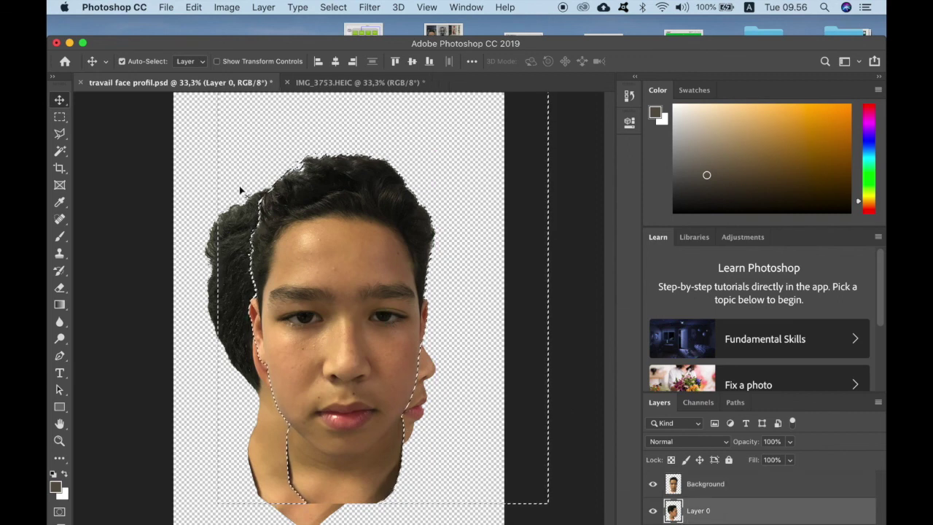
click(59, 151)
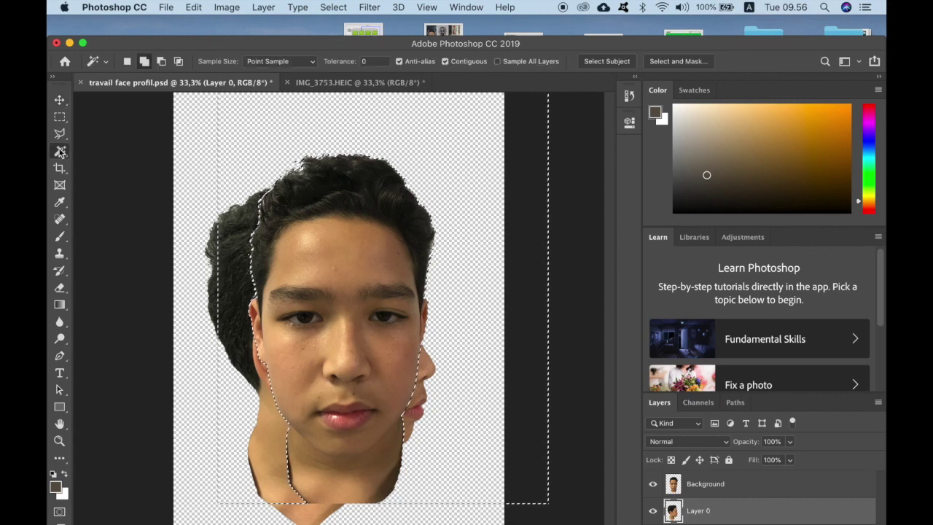
click(127, 61)
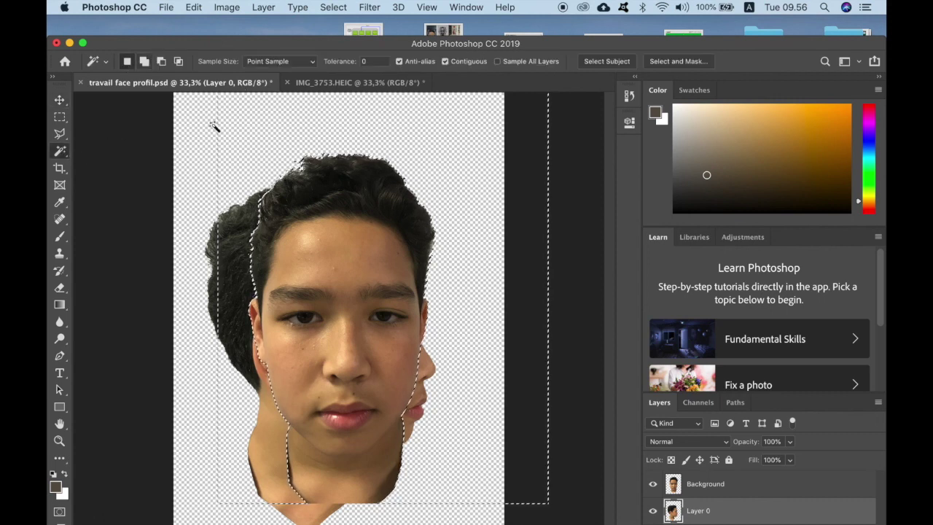
click(195, 183)
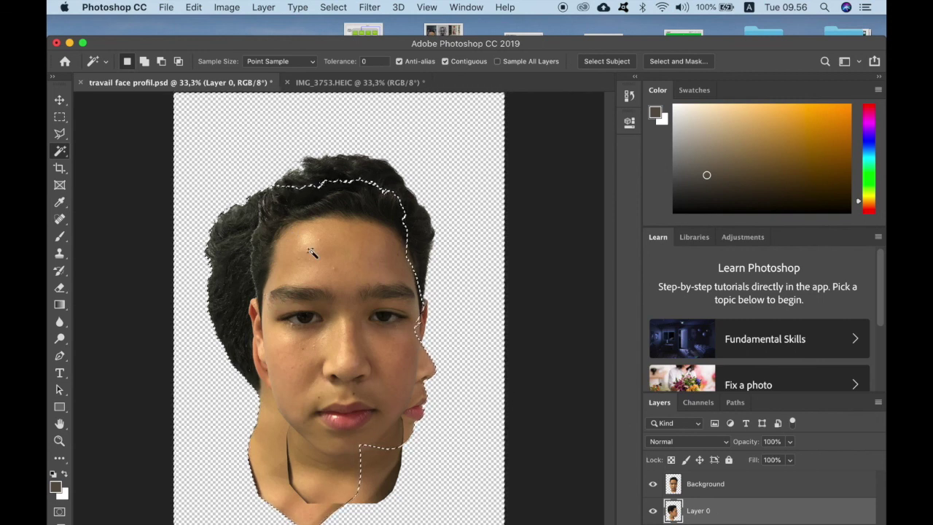
Step: Move the profile head on Layer 0 about 20.78 cm to the left, keeping its height
click(59, 100)
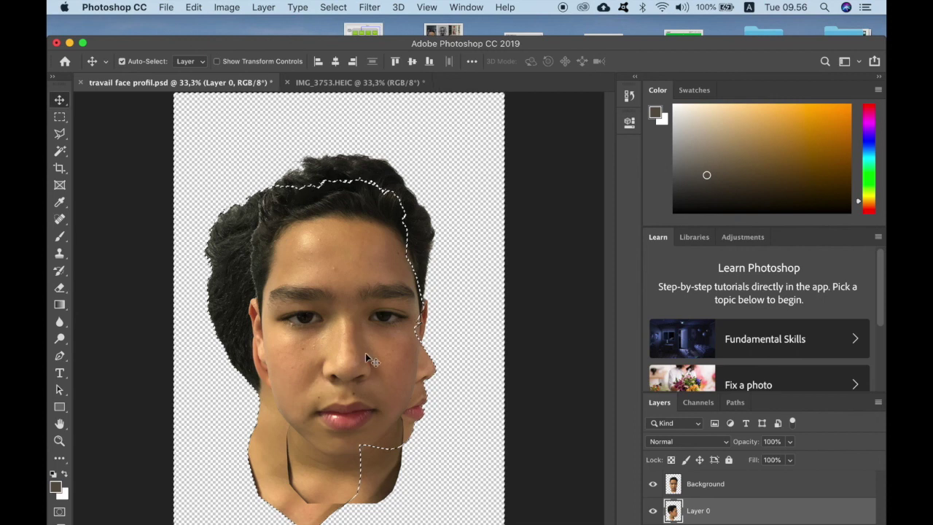
mouse_move(359, 308)
mouse_down()
mouse_move(342, 299)
mouse_move(350, 308)
mouse_move(343, 308)
mouse_up()
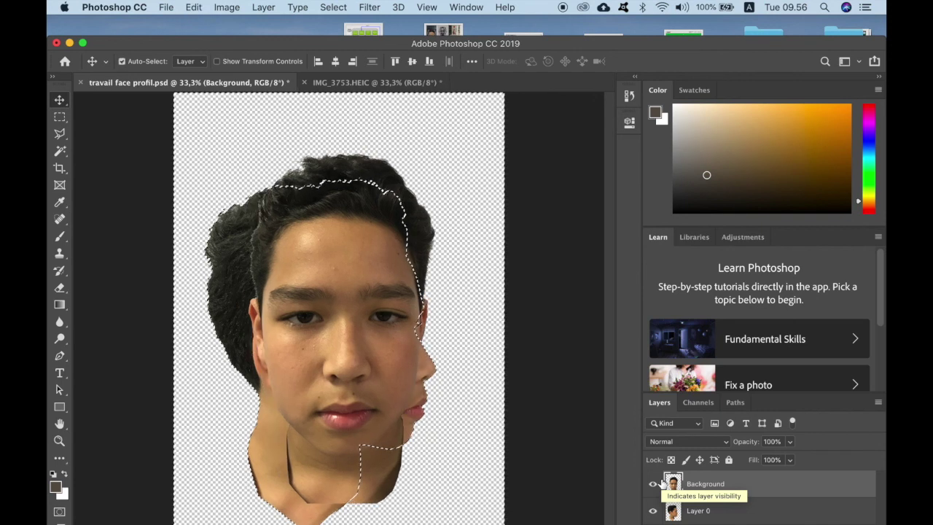
click(698, 510)
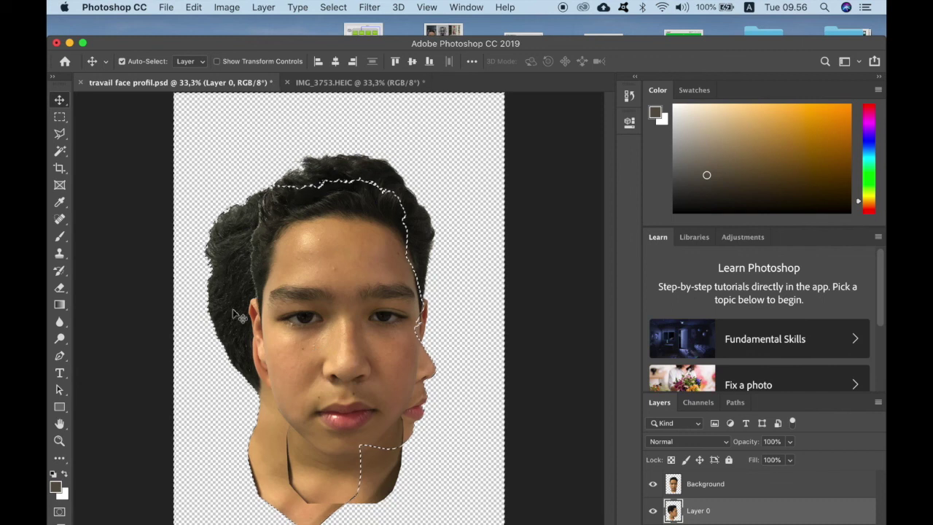
drag(224, 307, 157, 300)
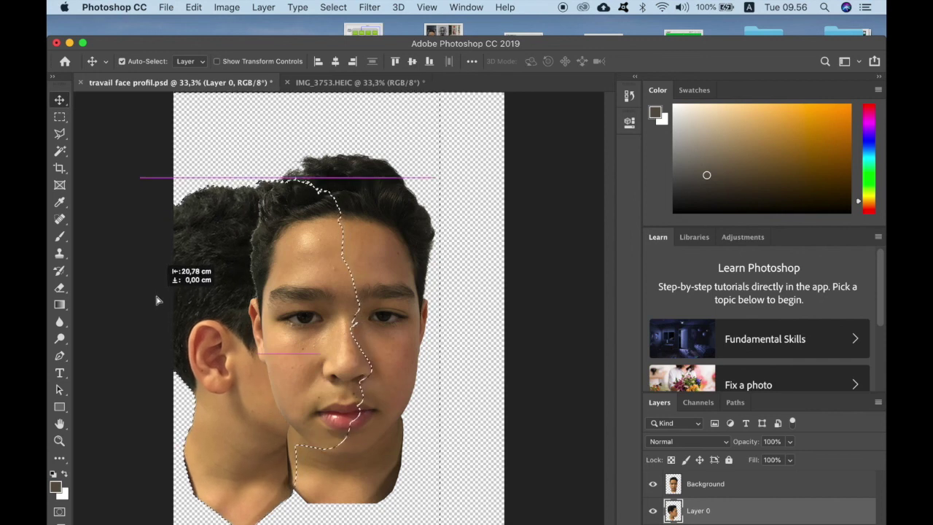
drag(156, 299, 156, 300)
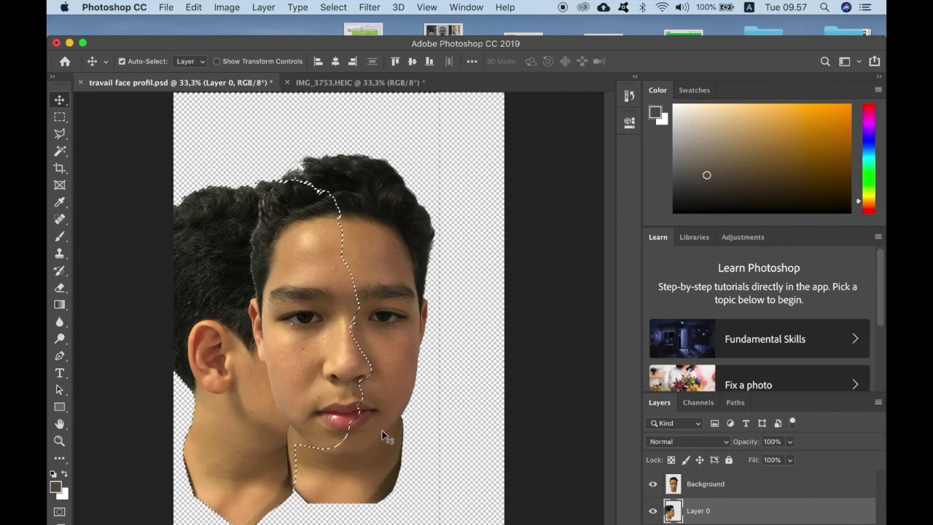
Step: Save the changes made to travail face profil.psd
click(166, 8)
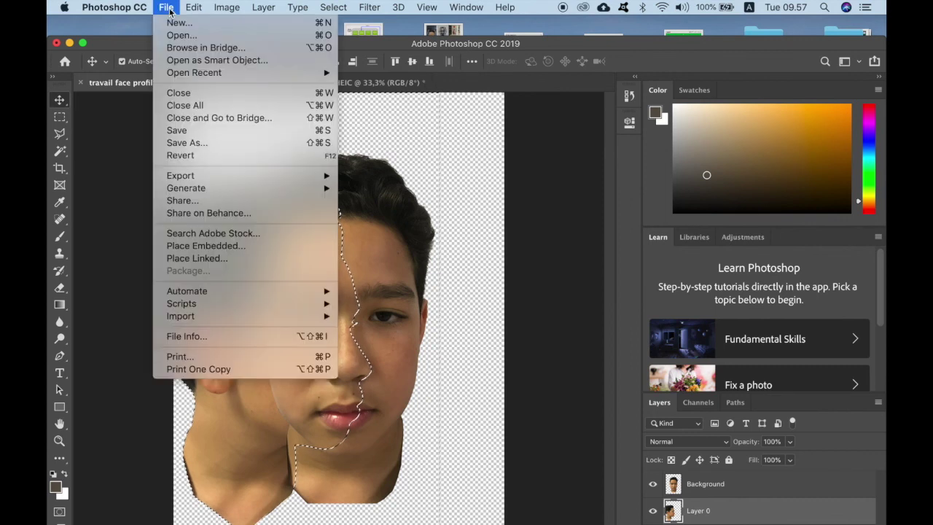
click(202, 135)
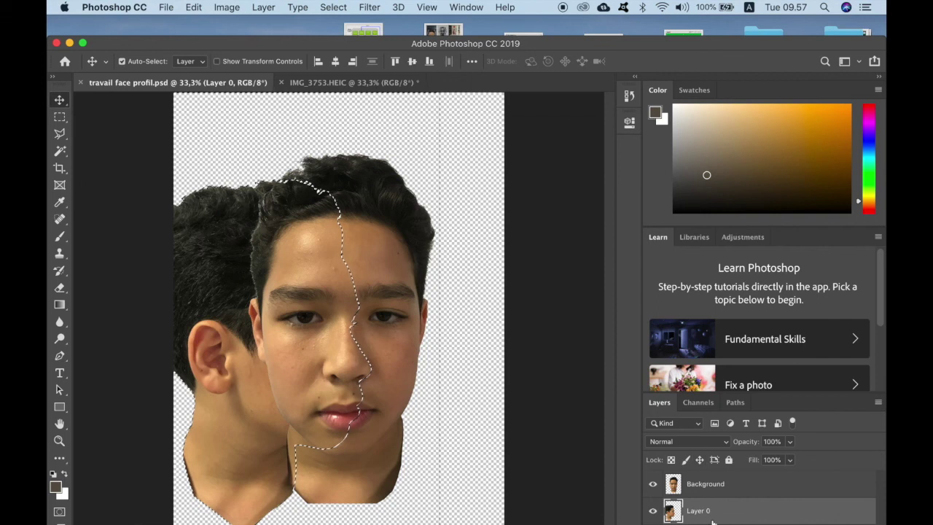
click(193, 7)
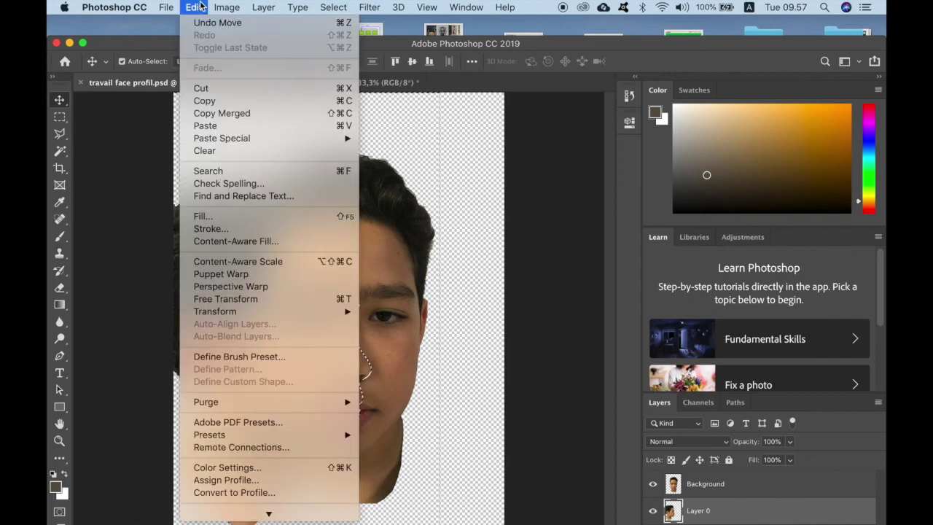
mouse_move(251, 312)
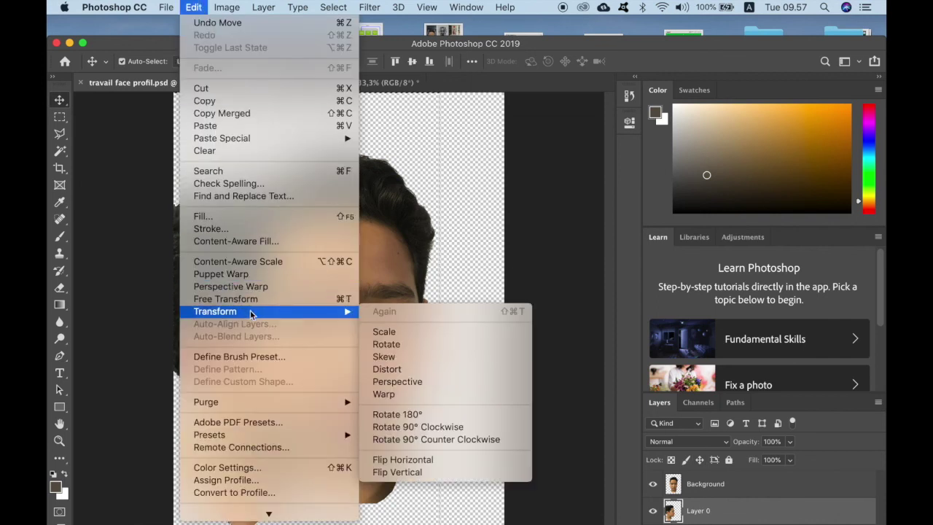
click(414, 334)
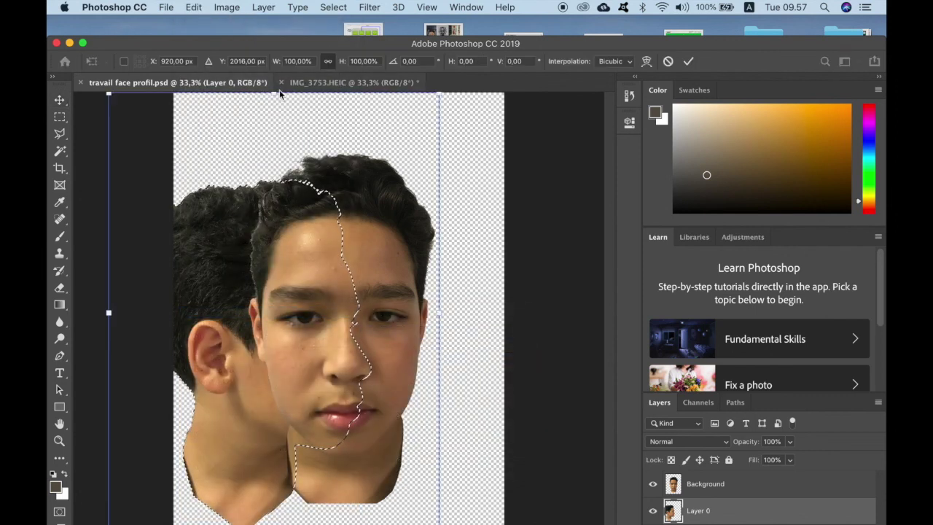
key(super+minus)
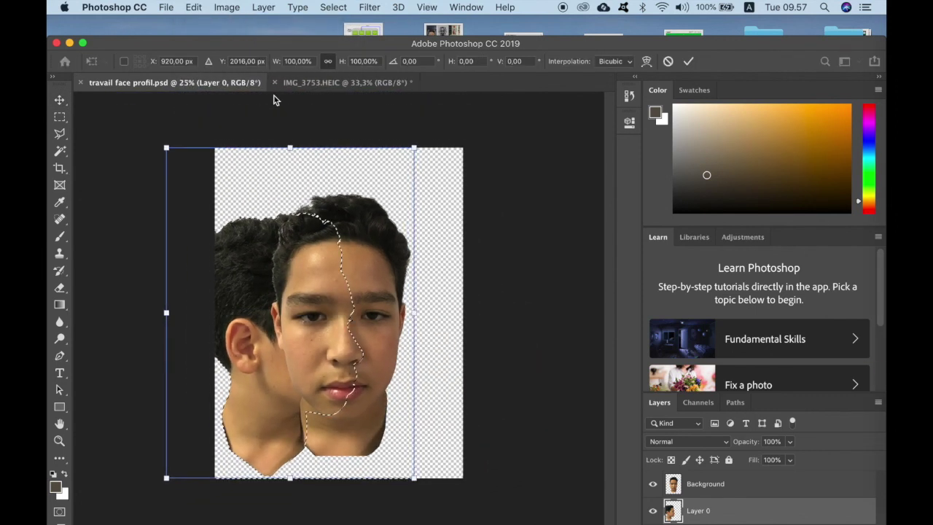
drag(291, 143, 290, 121)
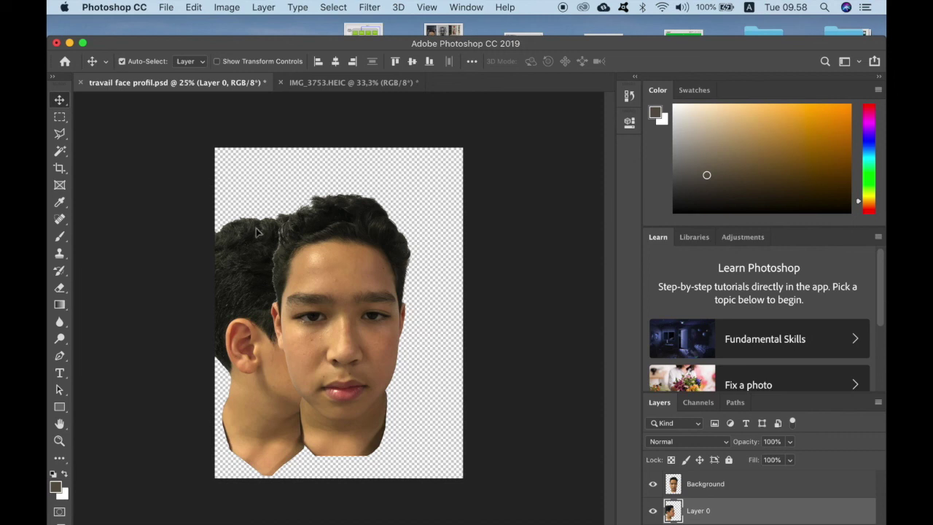
Step: Select the profile head on Layer 0 by picking the surrounding empty area with the Magic Wand and inverting the selection
click(60, 151)
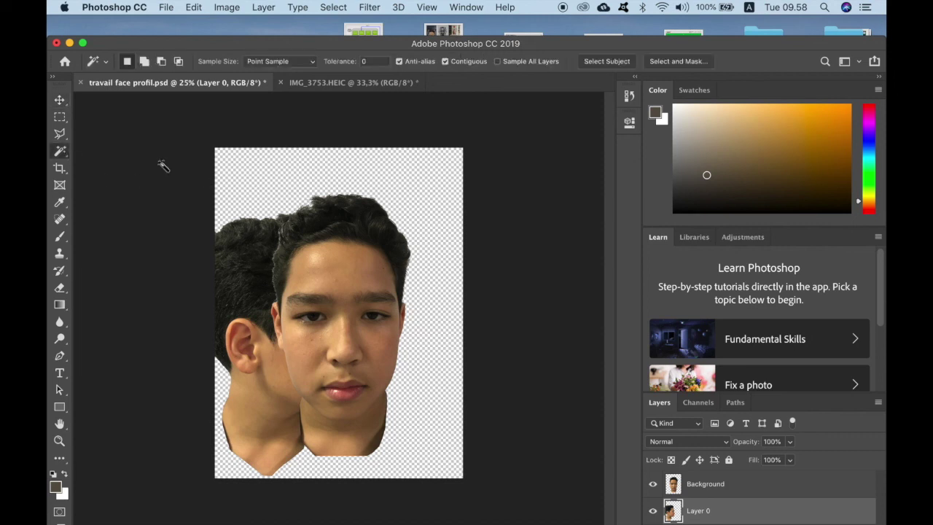
click(278, 201)
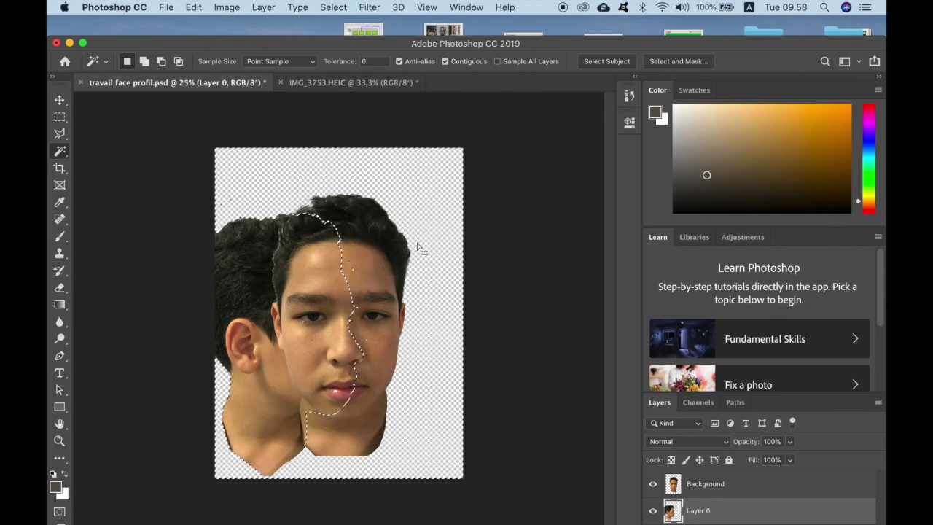
click(329, 7)
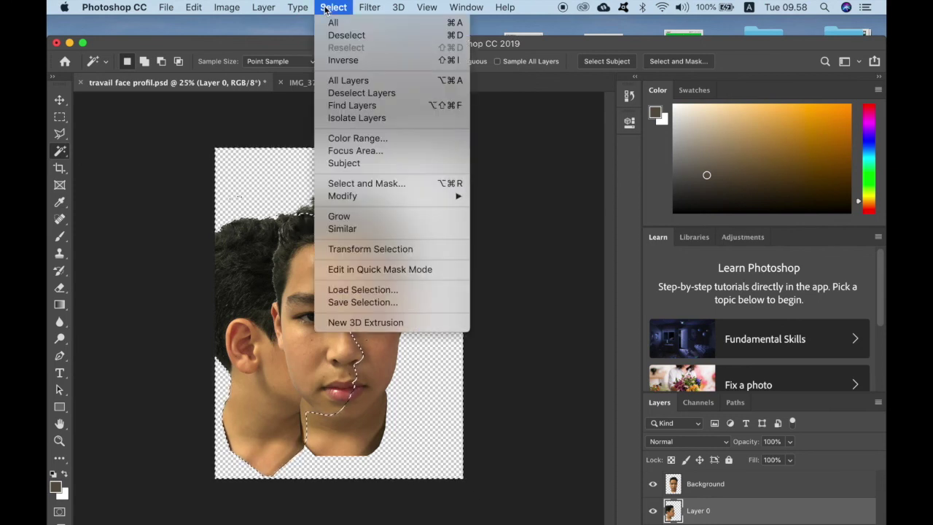
click(353, 60)
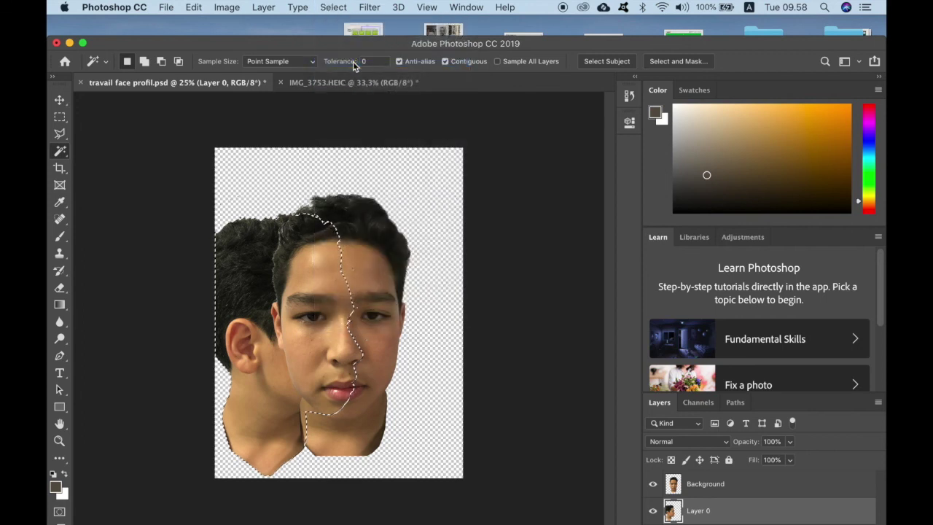
Step: Scale the selected profile head proportionally to about 105.54% and move it slightly down and to the left
click(193, 7)
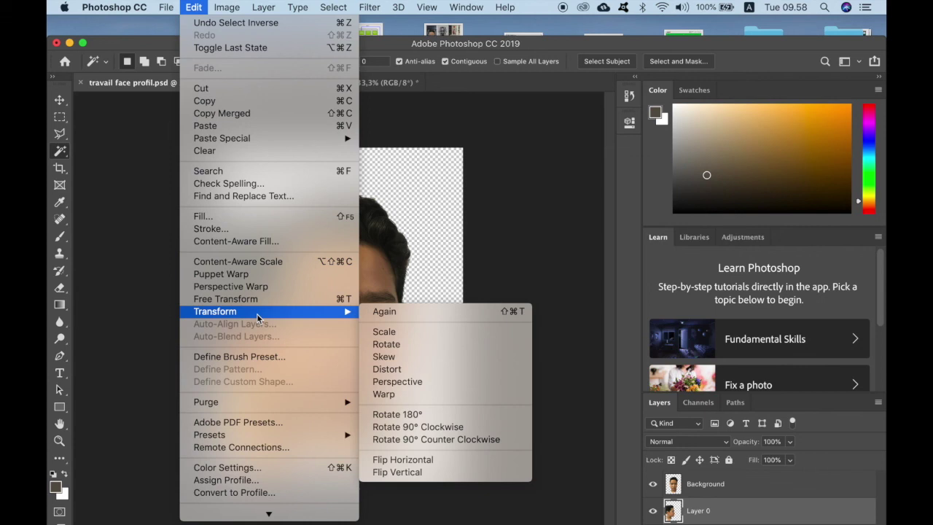
click(421, 332)
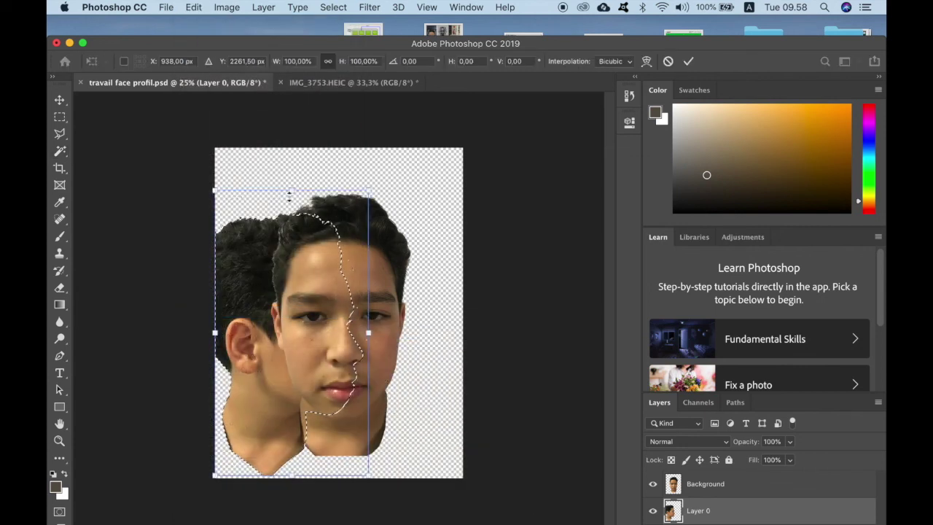
drag(293, 188, 292, 183)
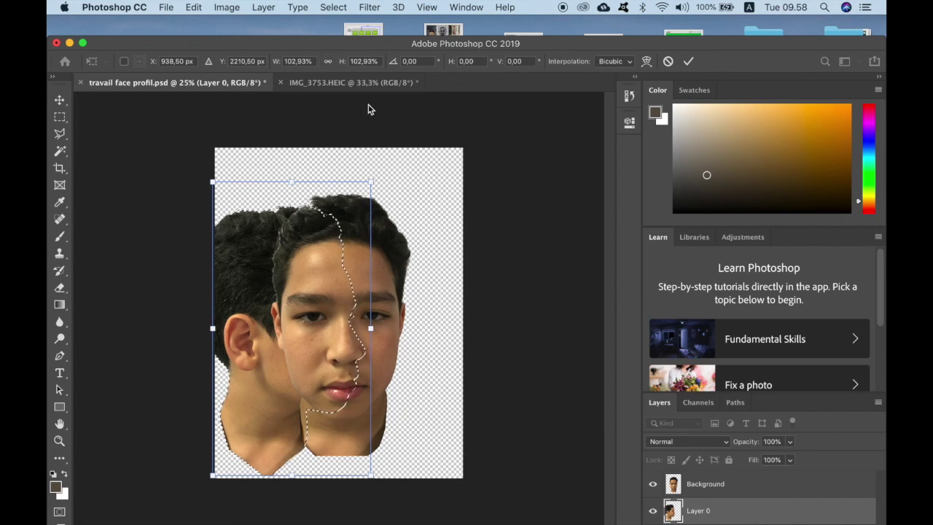
mouse_move(294, 182)
mouse_down()
mouse_move(294, 155)
mouse_move(296, 175)
mouse_up()
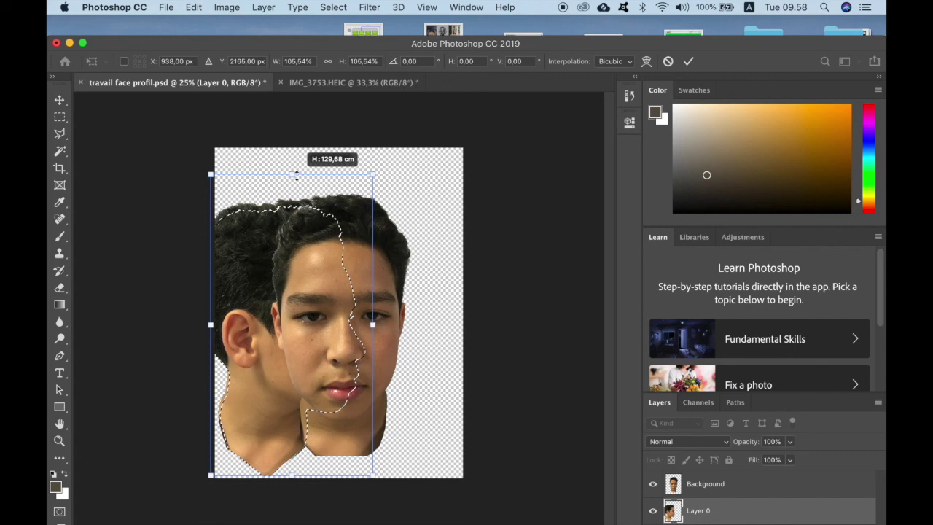
drag(296, 175, 296, 175)
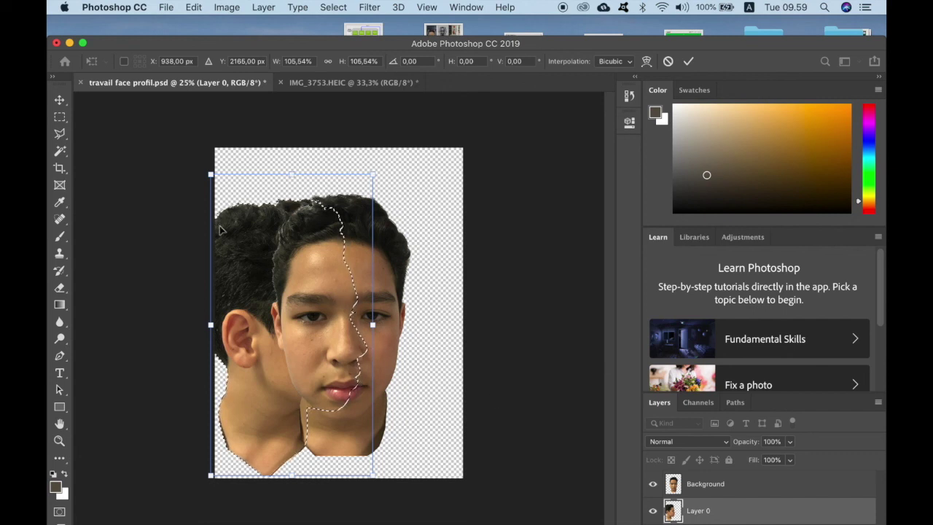
click(61, 100)
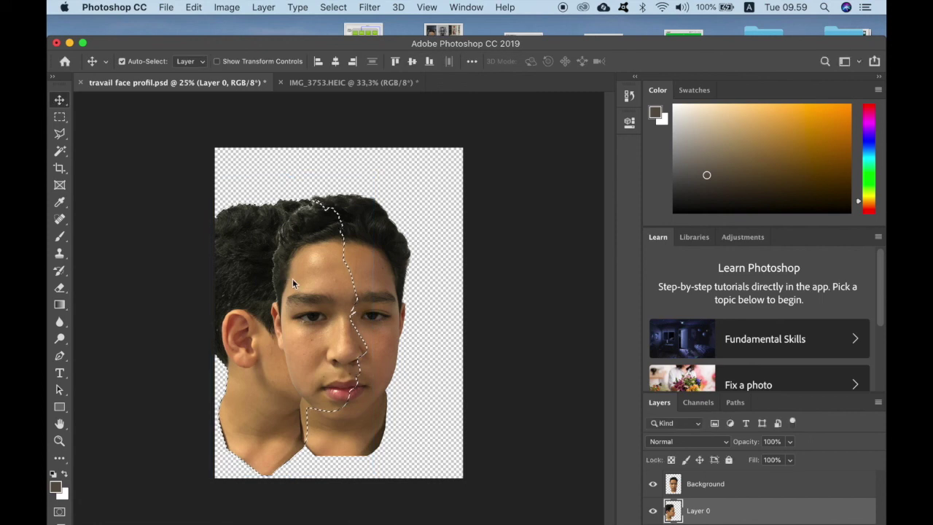
drag(292, 279, 289, 282)
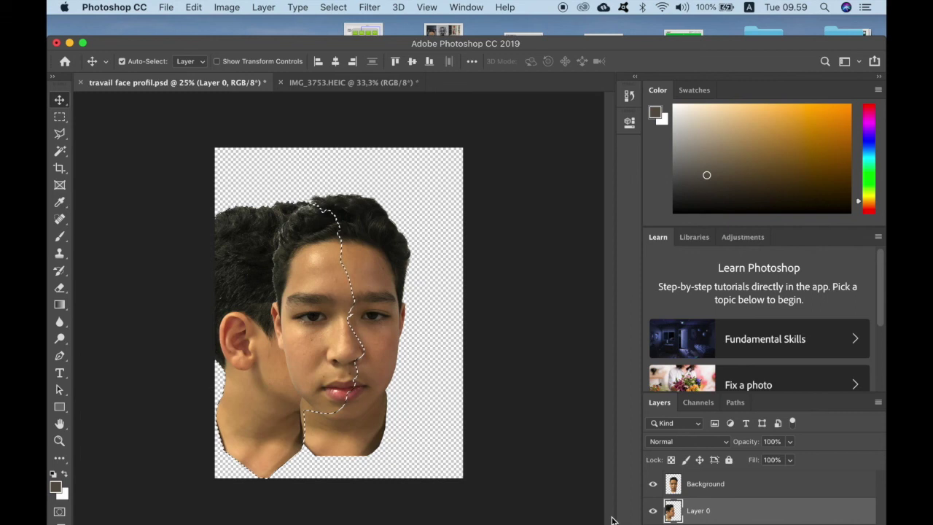
Step: Lower the opacity of the Background layer with the front-view head to 67%
click(725, 494)
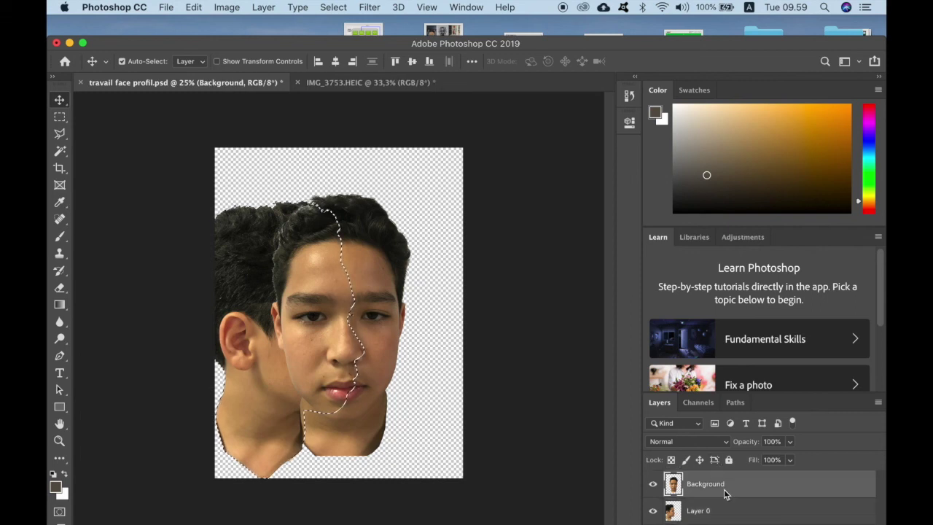
click(792, 447)
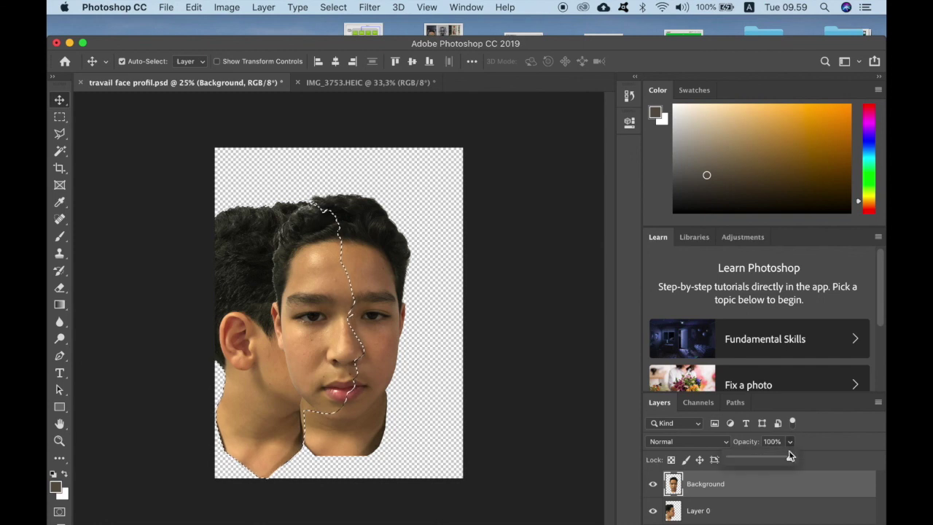
drag(791, 460, 766, 464)
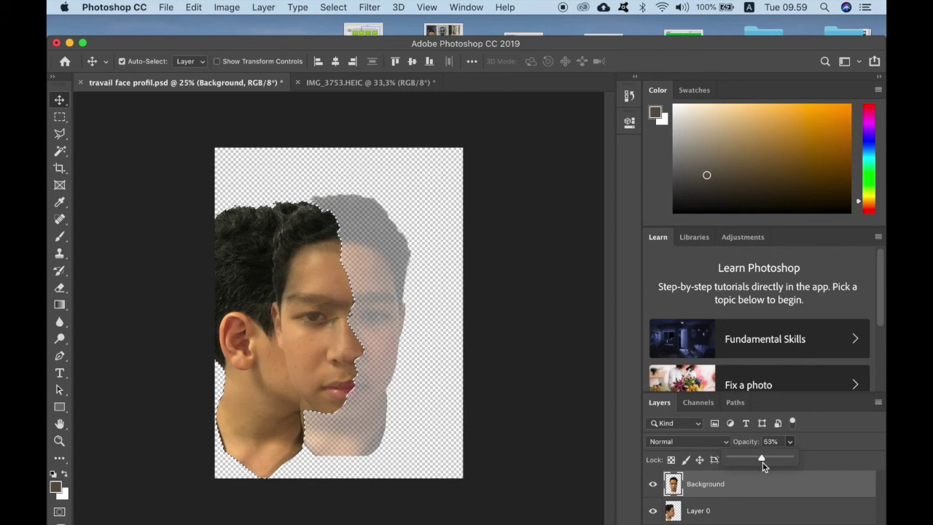
drag(764, 465, 763, 465)
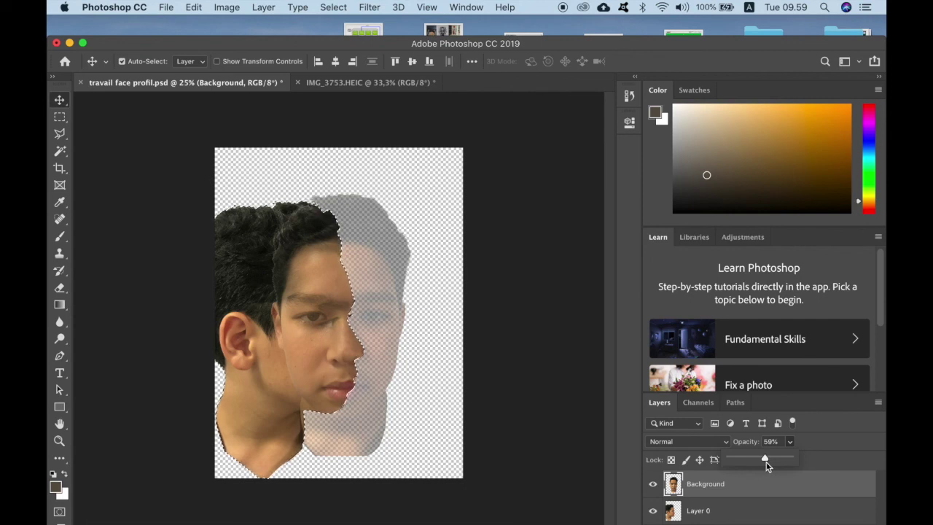
drag(773, 462, 771, 461)
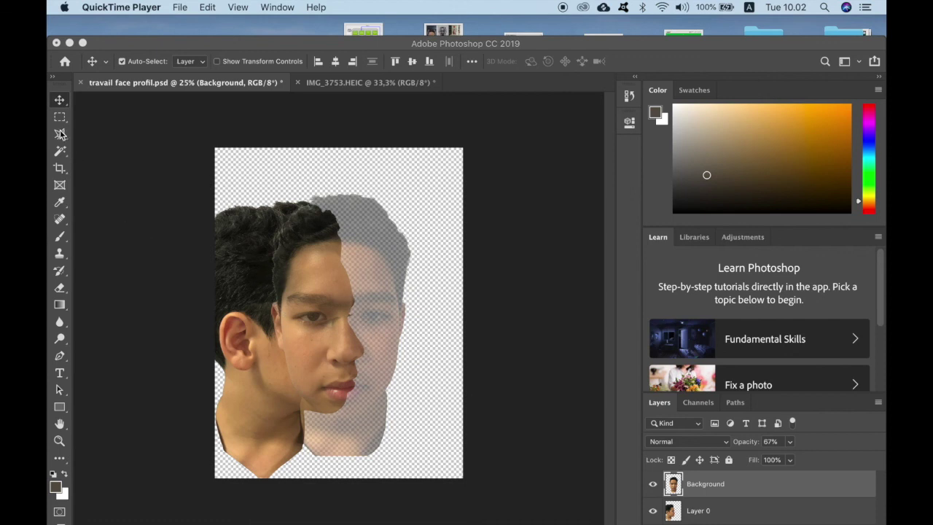
Step: Select the front-view head on the Background layer by inverting a Magic Wand selection of its empty surroundings
click(61, 153)
click(277, 161)
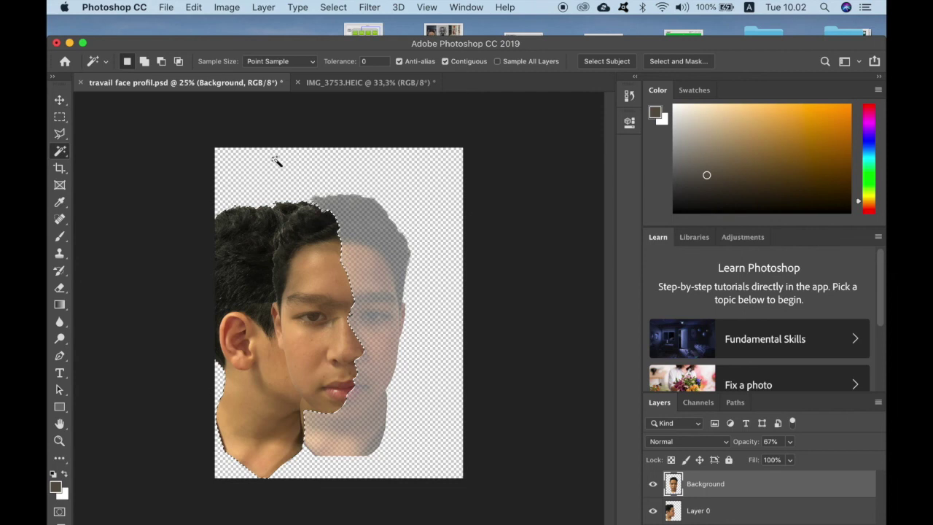
click(300, 172)
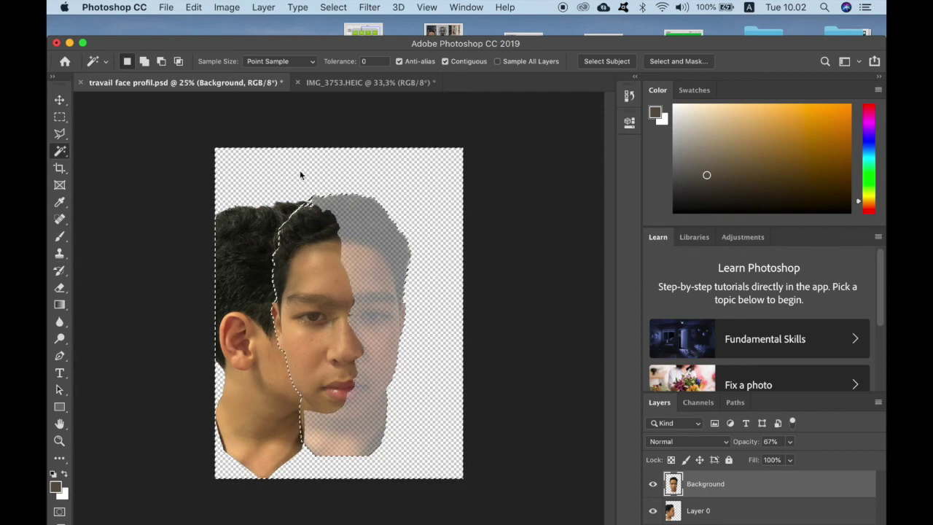
click(333, 8)
click(356, 59)
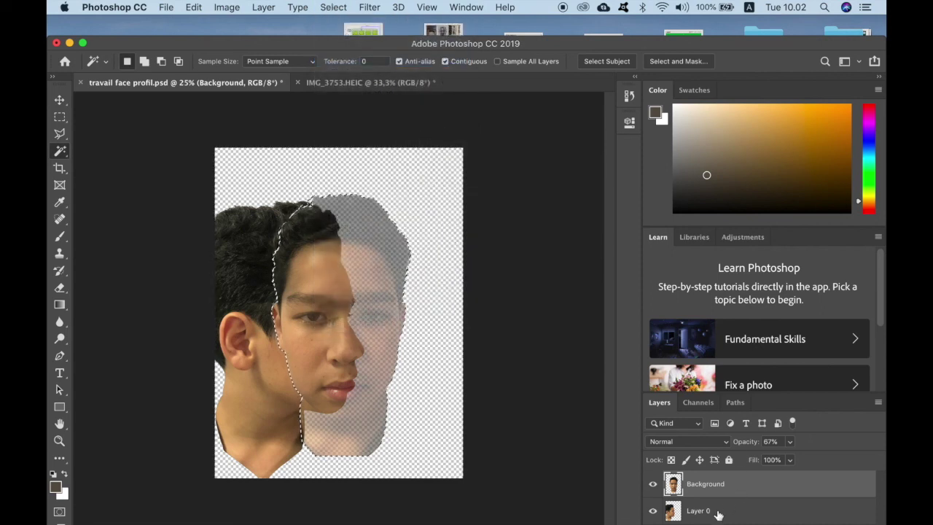
Step: Find the stray specks around the profile head on Layer 0 with the Magic Wand and delete them using rectangular selections
click(709, 512)
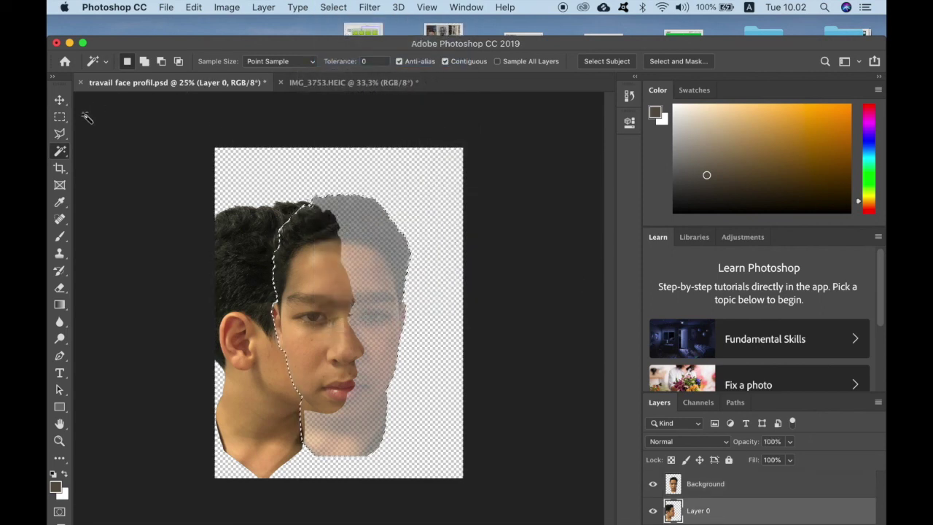
click(316, 190)
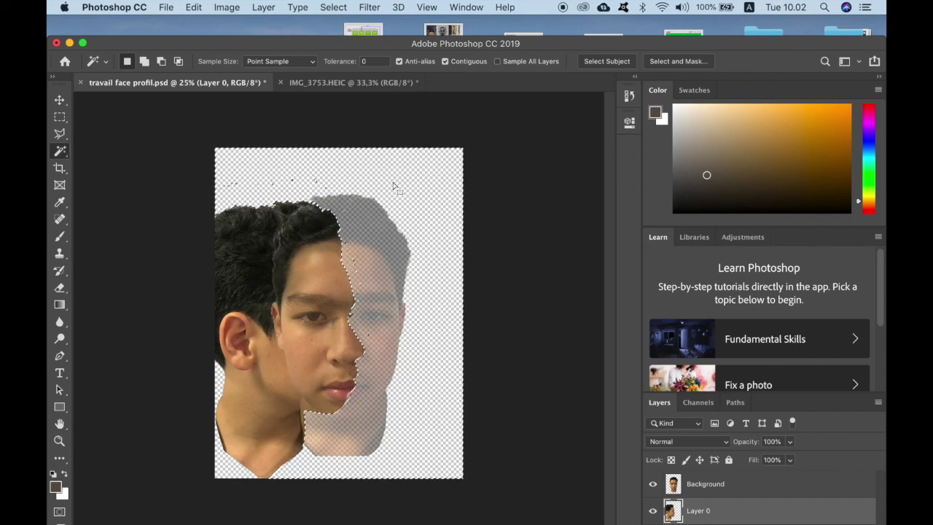
click(379, 63)
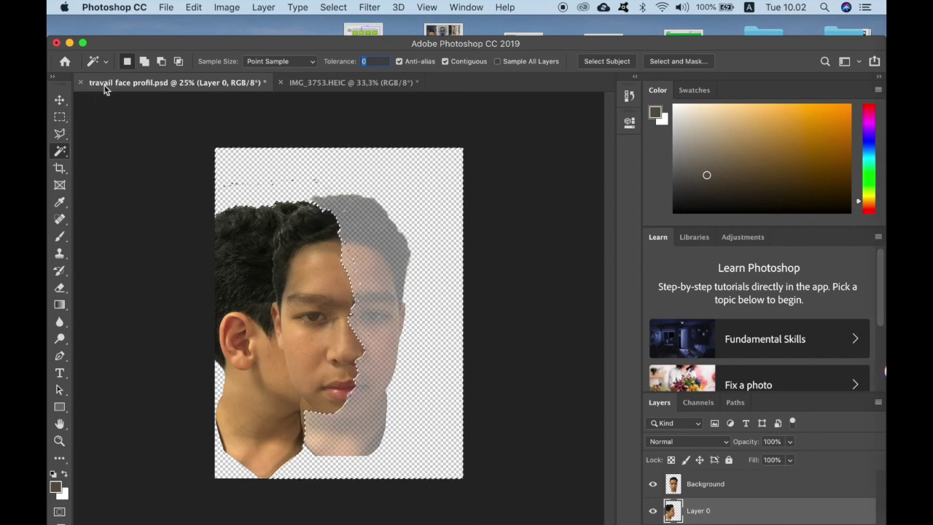
click(60, 120)
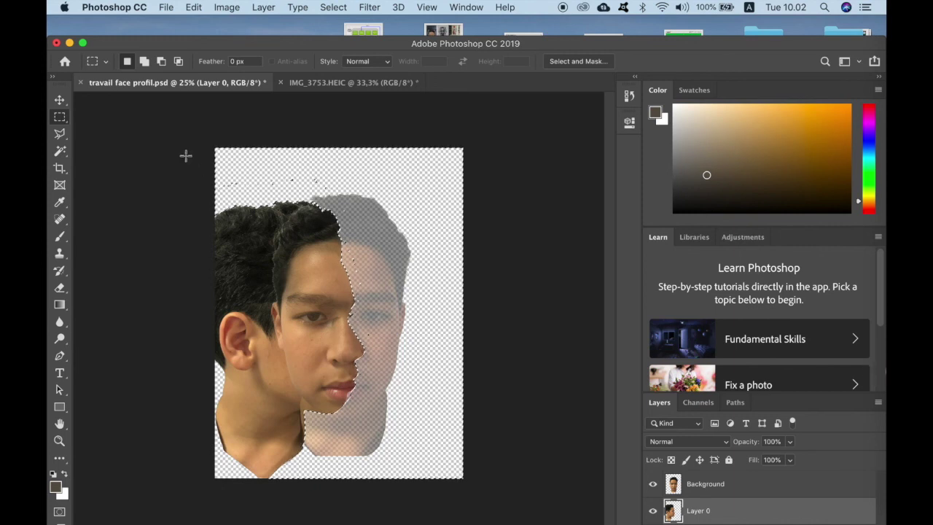
drag(239, 173, 376, 197)
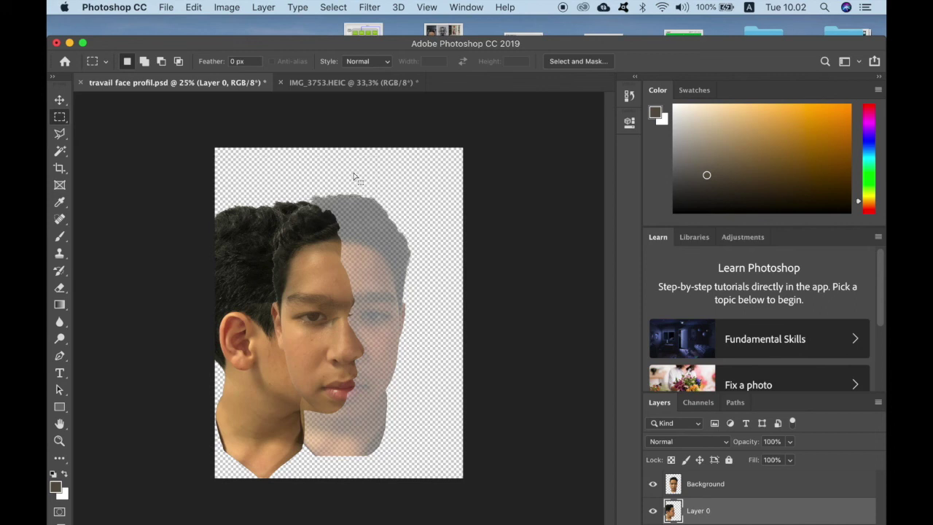
drag(351, 179, 435, 271)
drag(366, 333, 413, 231)
drag(371, 339, 489, 505)
drag(357, 399, 419, 515)
drag(315, 420, 421, 507)
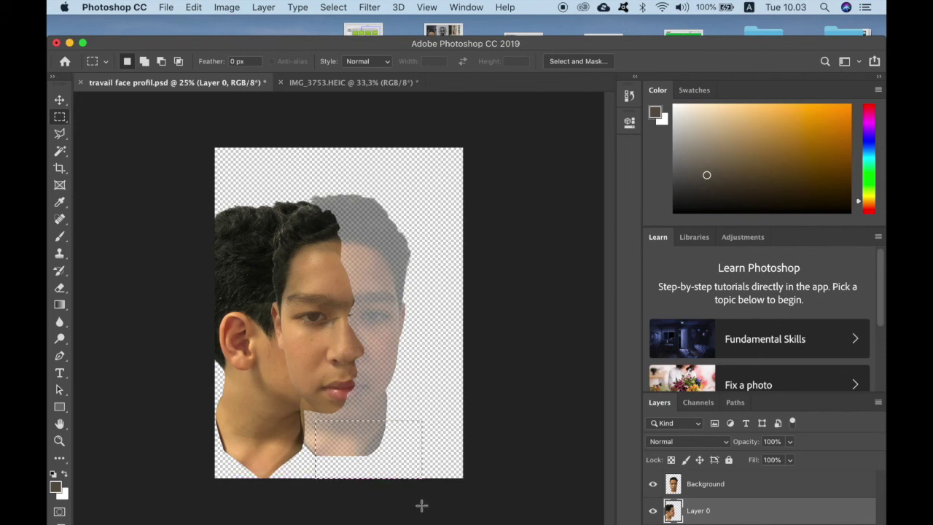
Step: Select the empty area around the profile head on Layer 0 with the Magic Wand and inspect the face contour at 100%
click(60, 151)
click(305, 179)
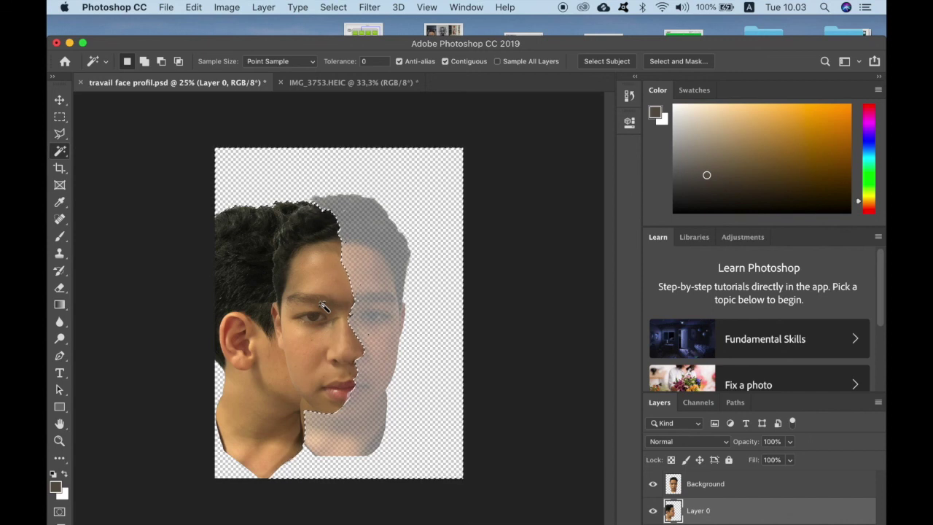
key(super+plus)
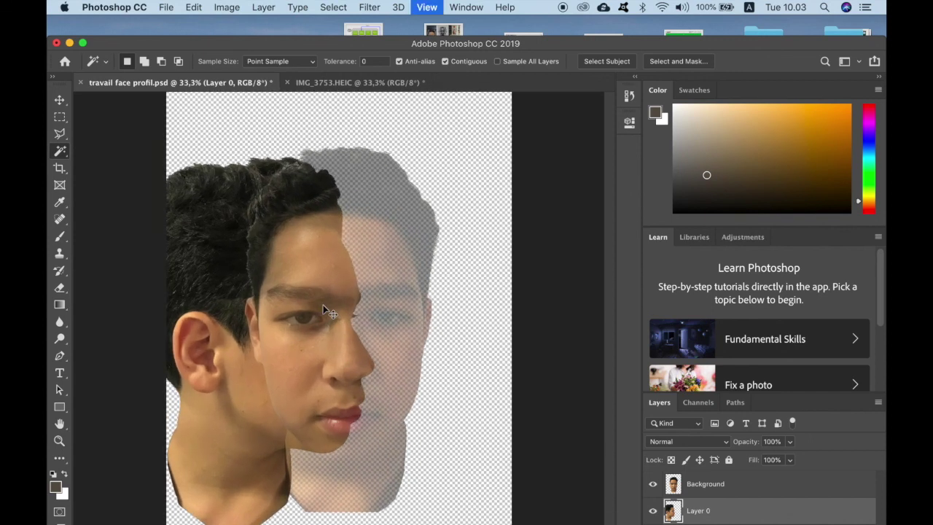
key(super+plus)
key(super+plus)
key(super+plus)
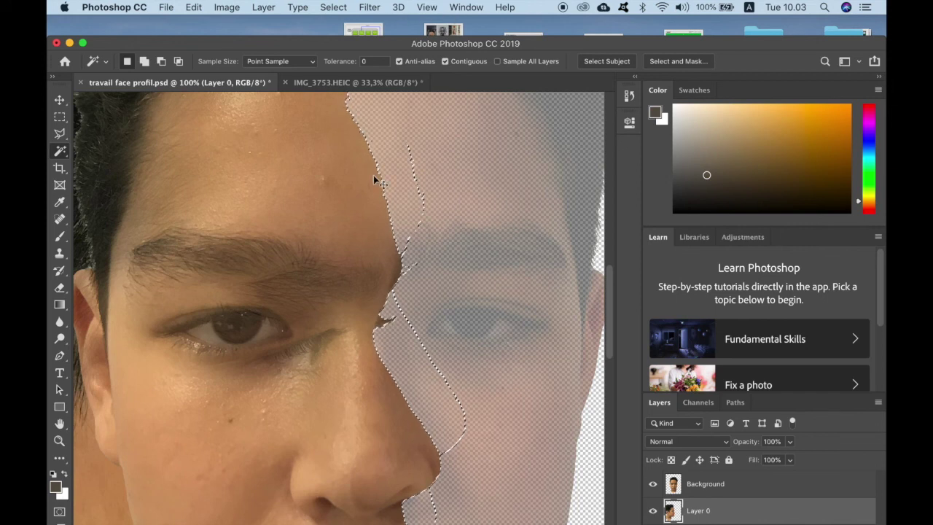
Step: View the whole composite at 25% and show the document's history list
key(super+minus)
key(super+minus)
key(super+minus)
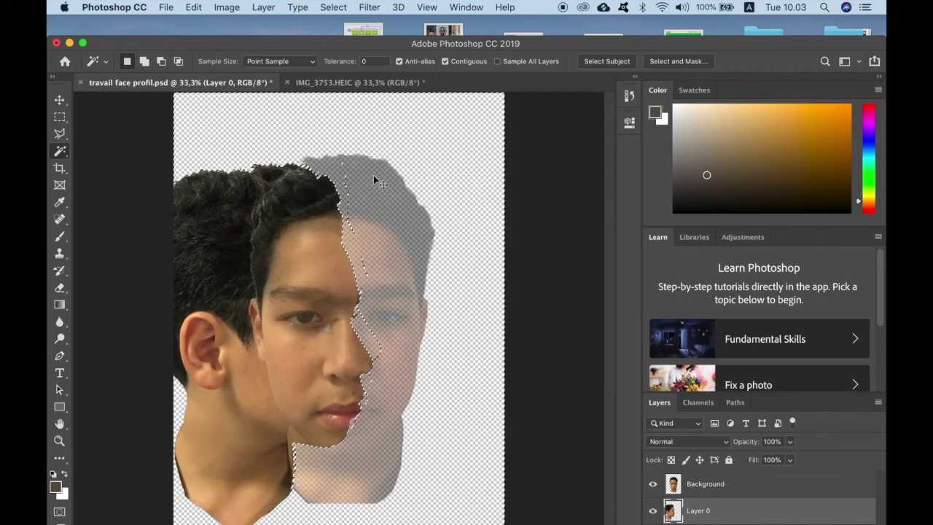
key(super+minus)
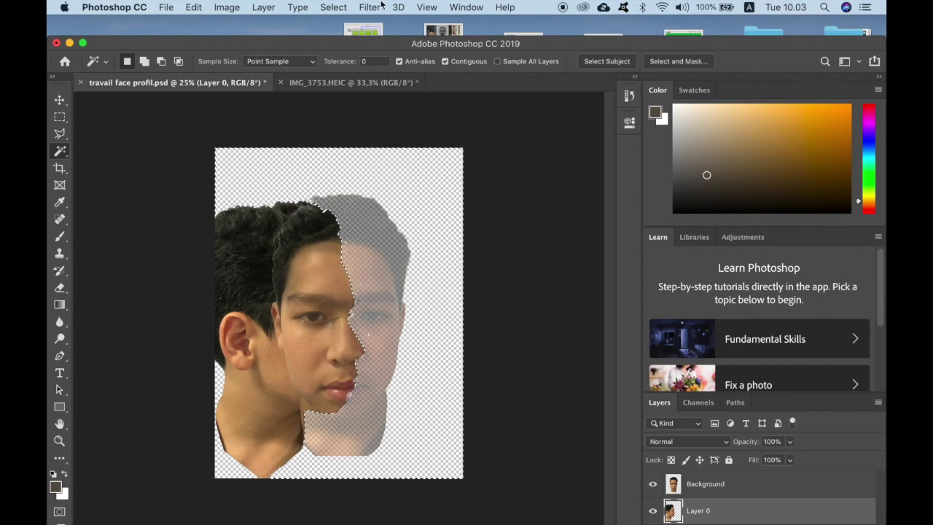
click(421, 7)
mouse_move(461, 9)
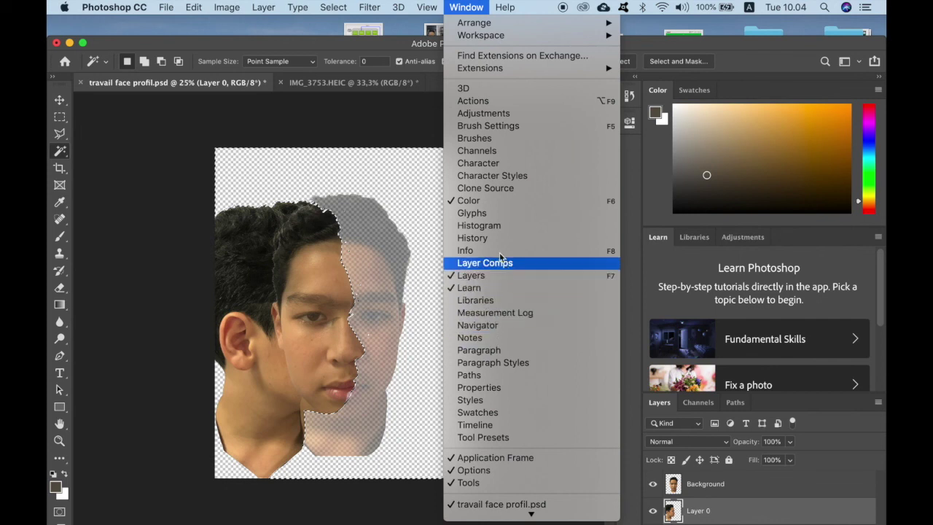
click(483, 239)
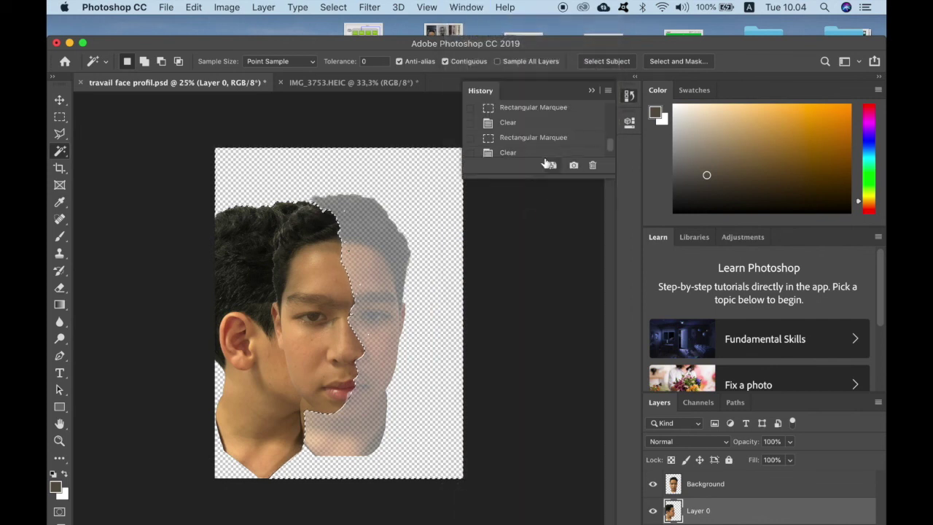
Step: Revert the document to the Move state just before the Background layer's opacity change
scroll(536, 146, down, 2)
scroll(536, 146, up, 4)
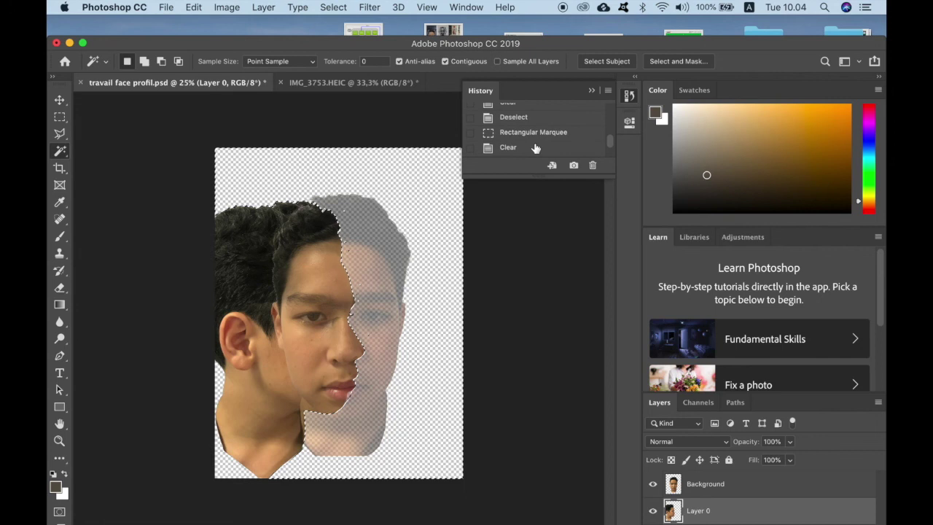
click(549, 135)
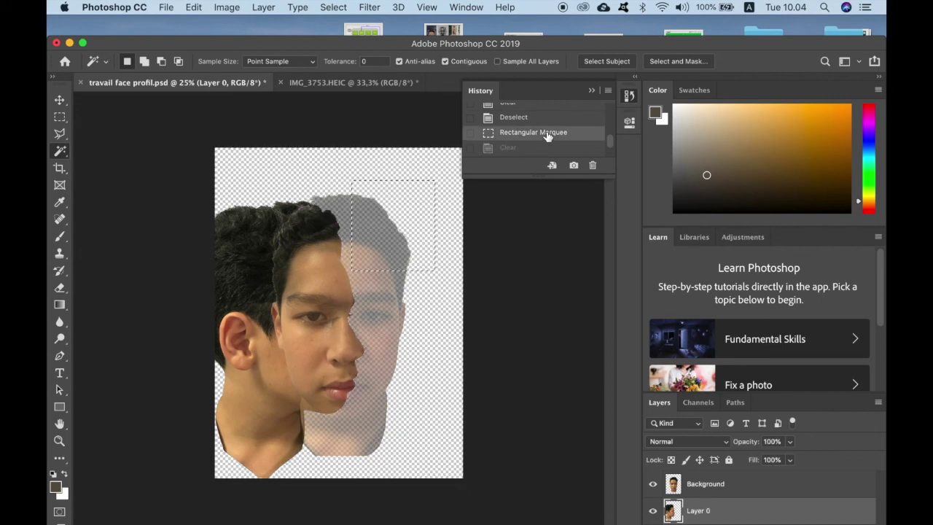
scroll(548, 137, up, 1)
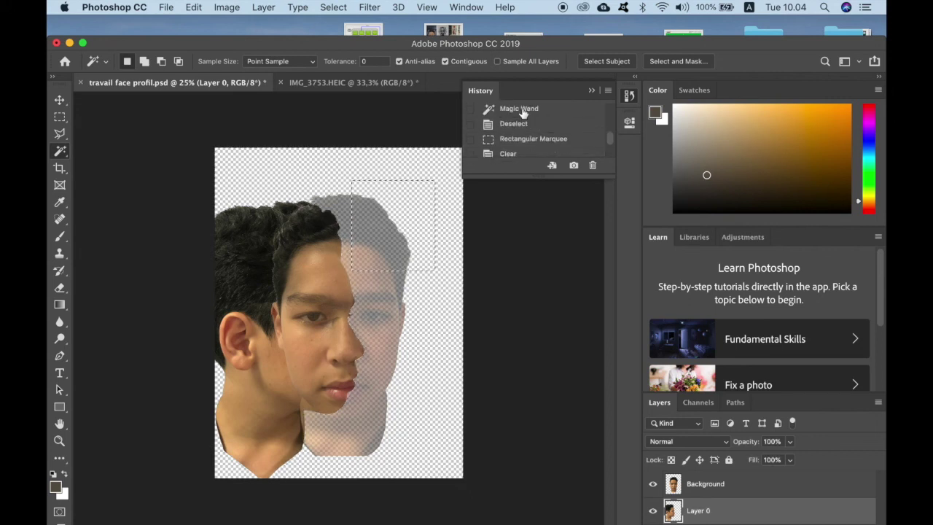
click(523, 111)
scroll(523, 114, up, 1)
scroll(523, 114, up, 4)
click(521, 121)
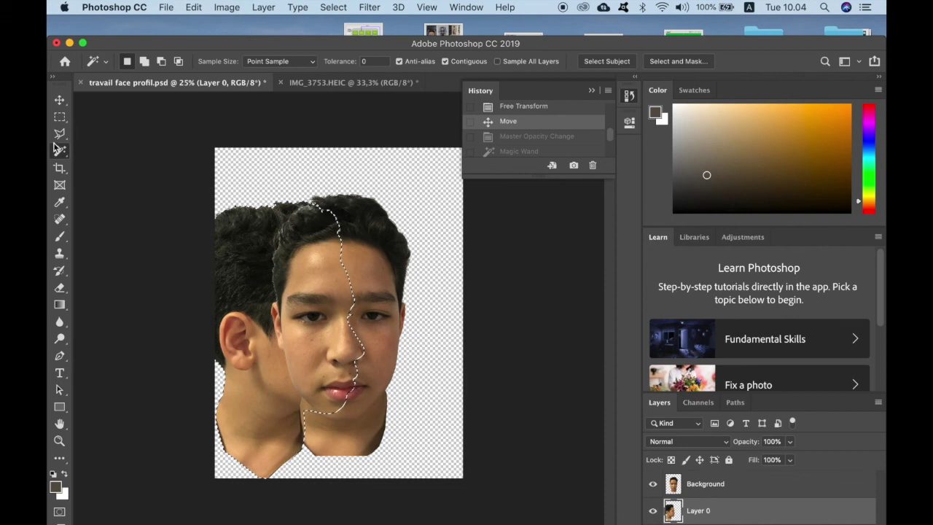
Step: Test the empty area on Layer 0 with the Magic Wand, and revert to the Select Inverse state before the last Free Transform
click(383, 188)
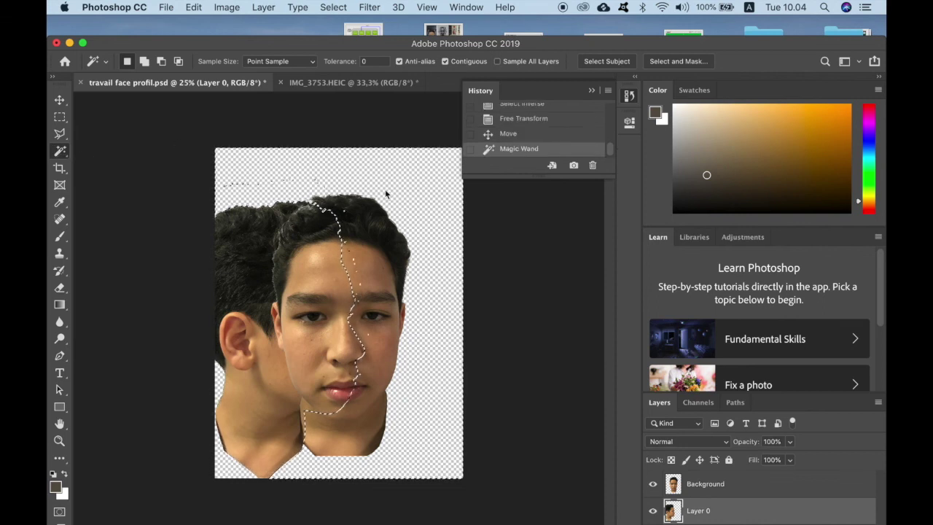
click(527, 119)
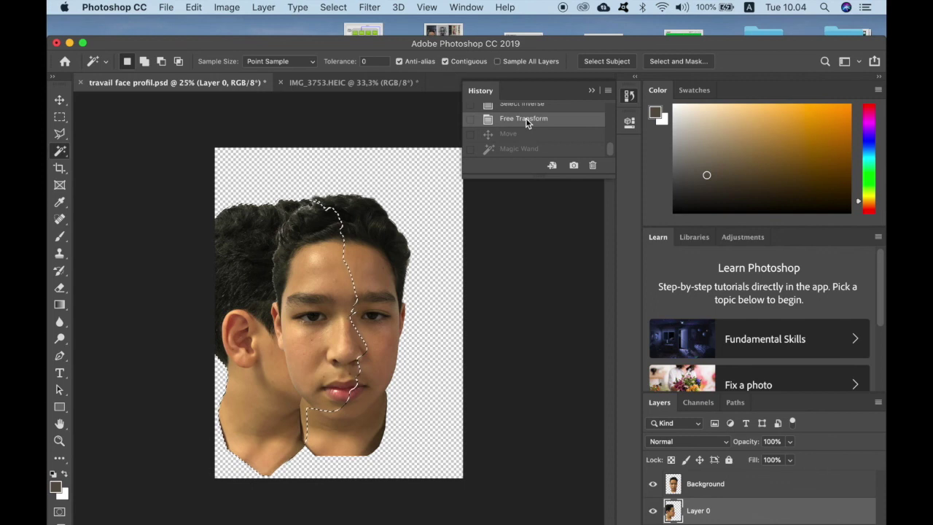
scroll(527, 123, up, 2)
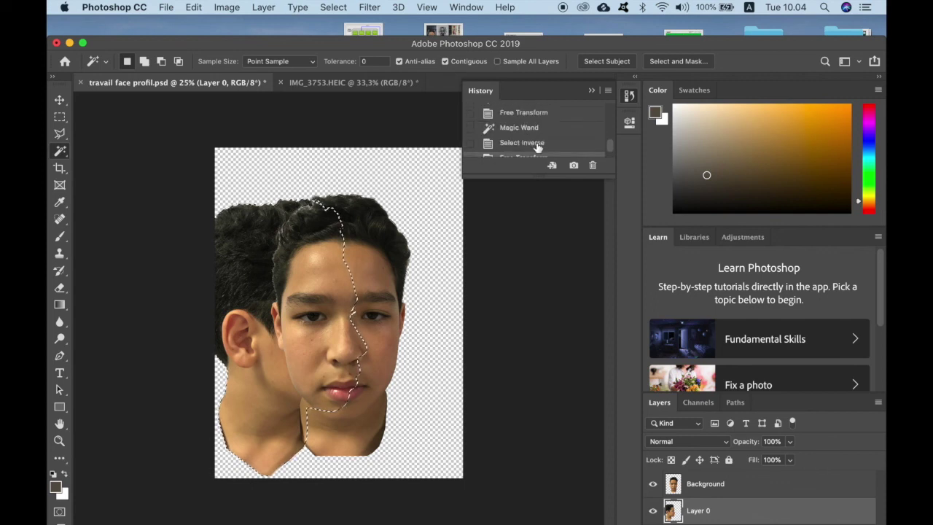
click(537, 144)
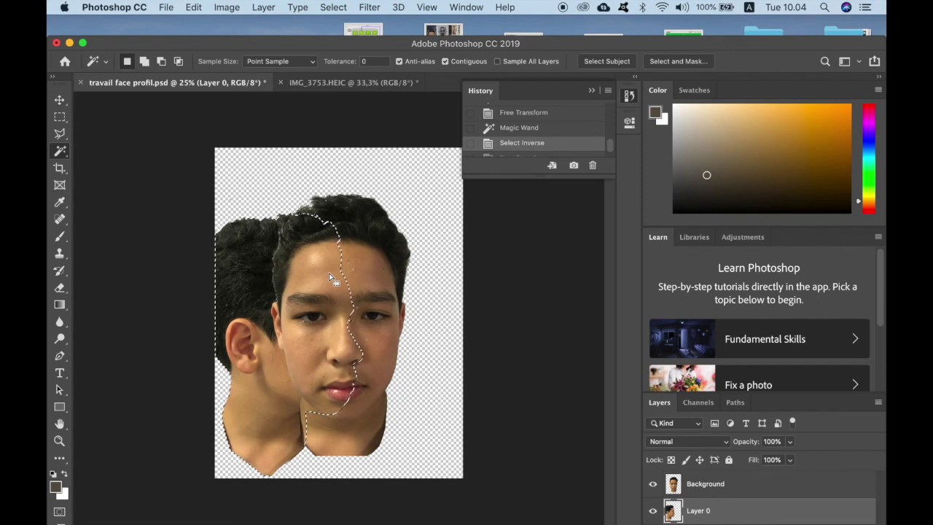
Step: Select the empty area around the profile head with the Magic Wand and hide the Background layer to inspect the head's contour for specks
click(396, 188)
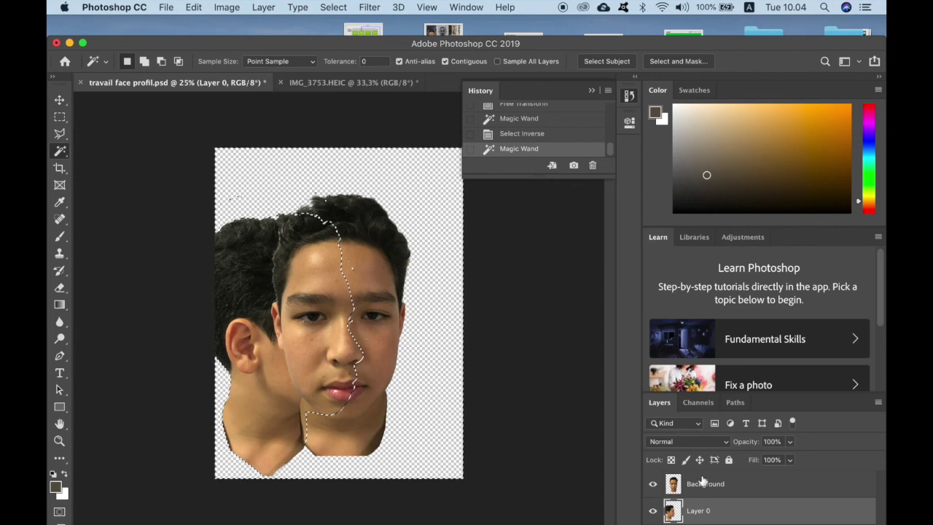
click(654, 486)
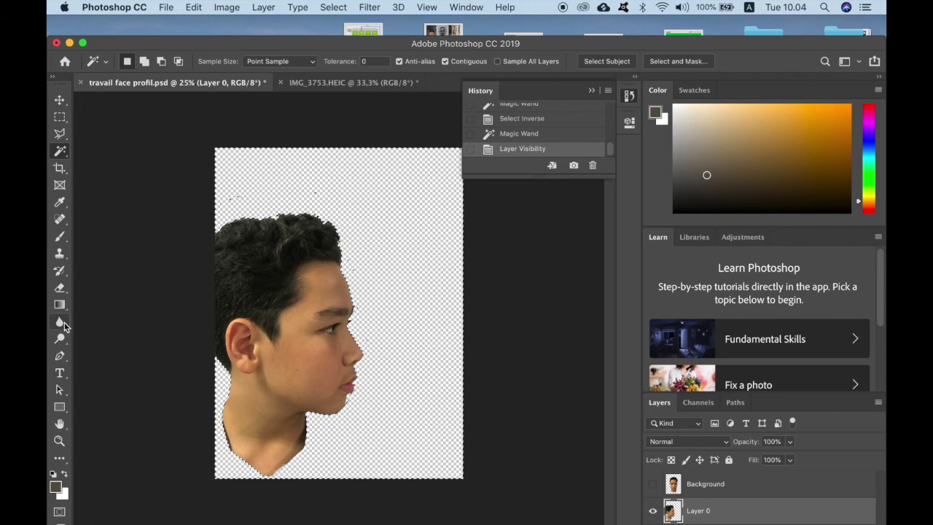
key(super+plus)
key(super+plus)
key(super+plus)
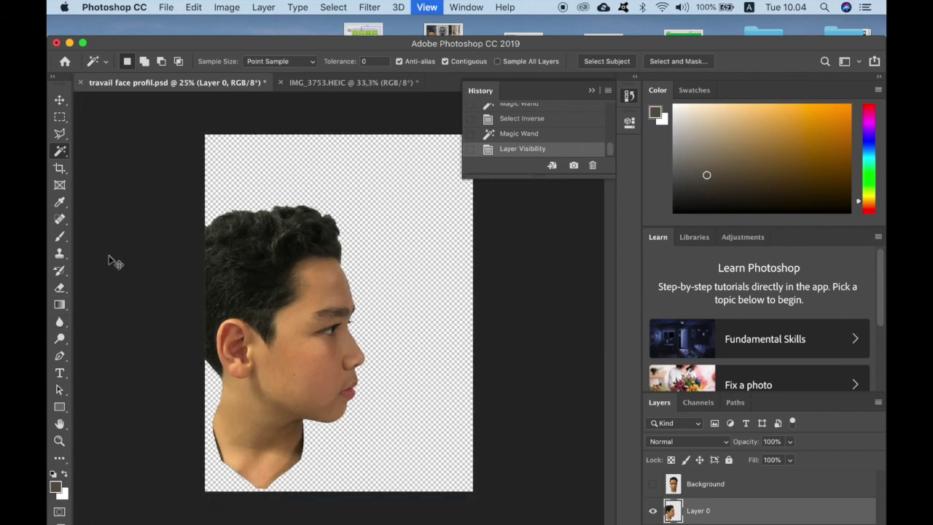
scroll(109, 257, up, 5)
scroll(110, 257, left, 3)
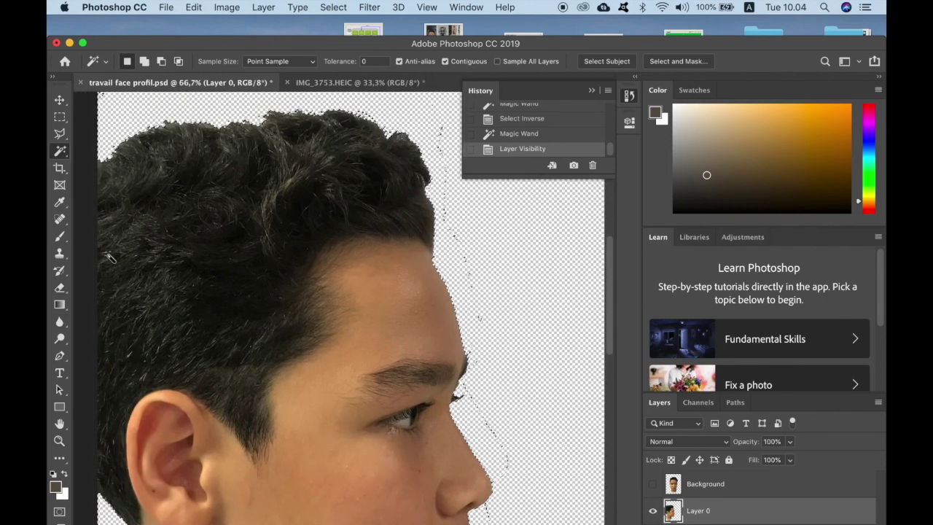
Step: Revert the document to the Magic Wand state preceding the Move (Save) and Free Transform of the profile head
click(516, 120)
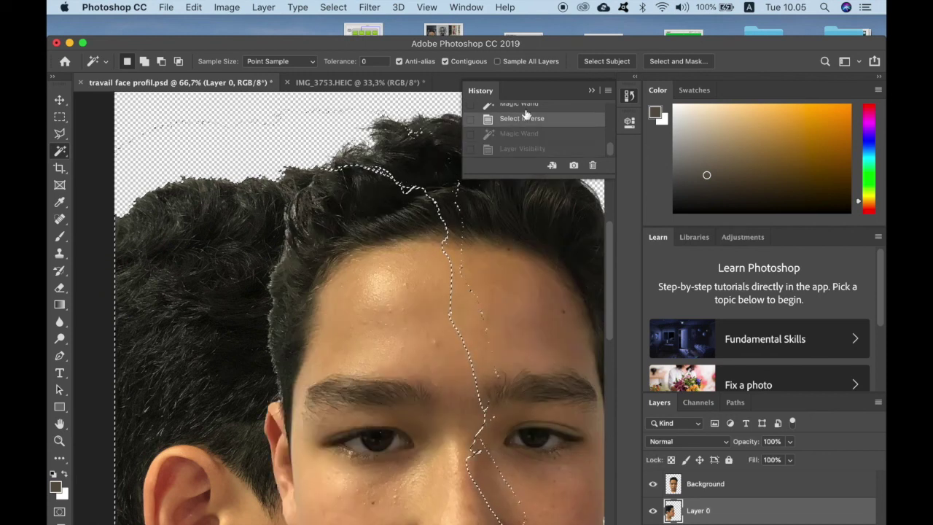
scroll(519, 140, up, 3)
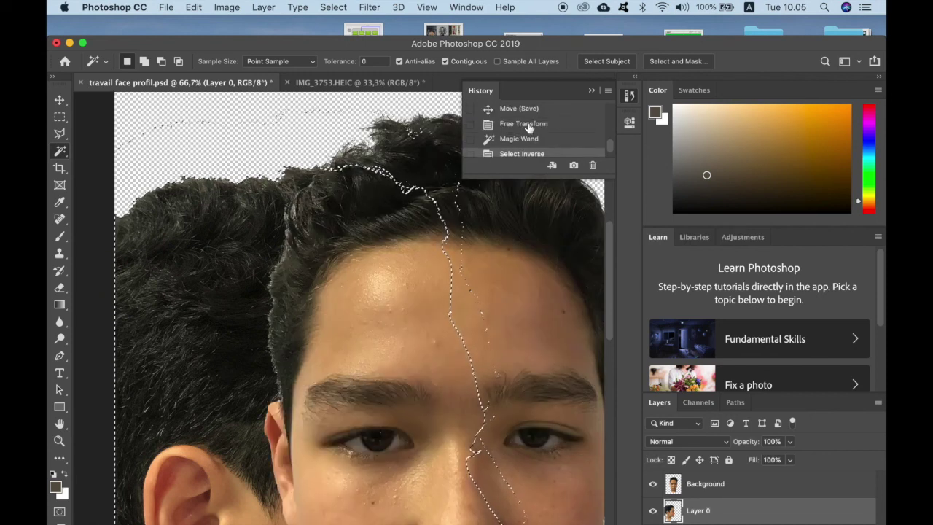
click(526, 124)
scroll(528, 146, up, 1)
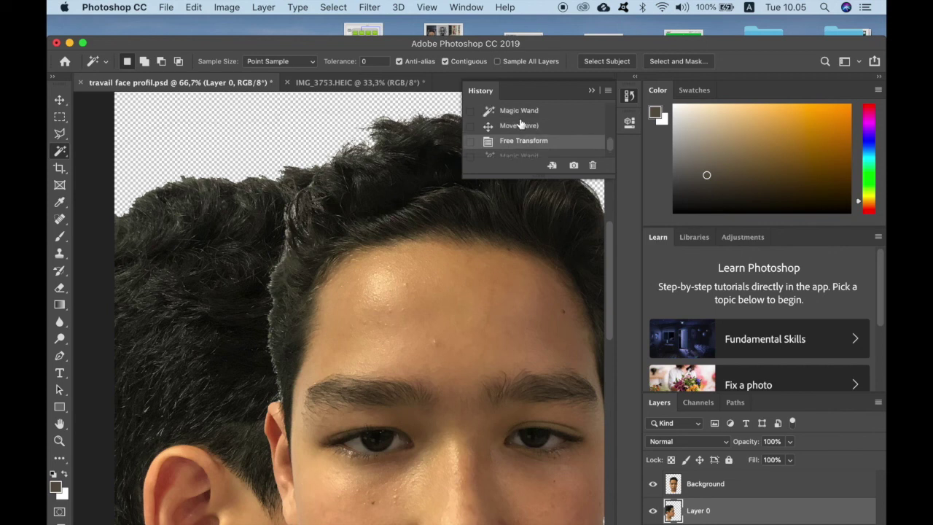
click(520, 126)
scroll(523, 128, up, 1)
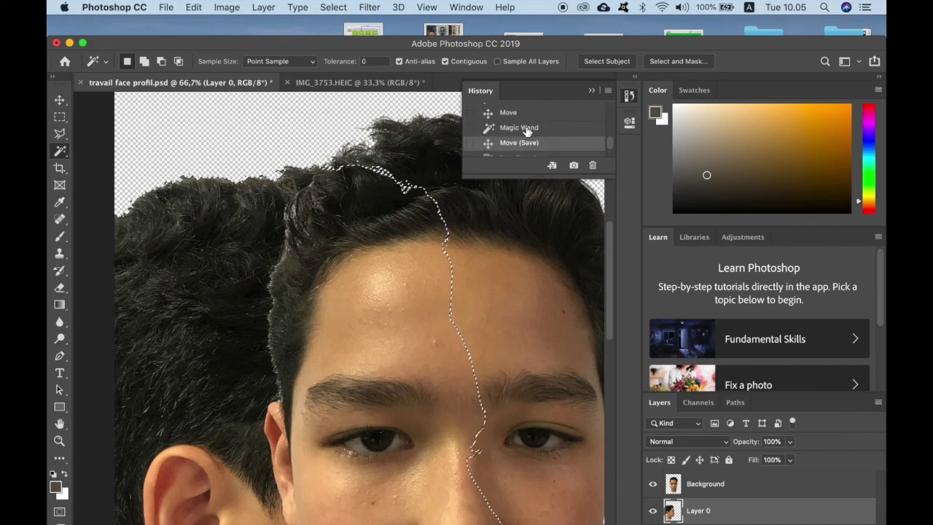
click(525, 128)
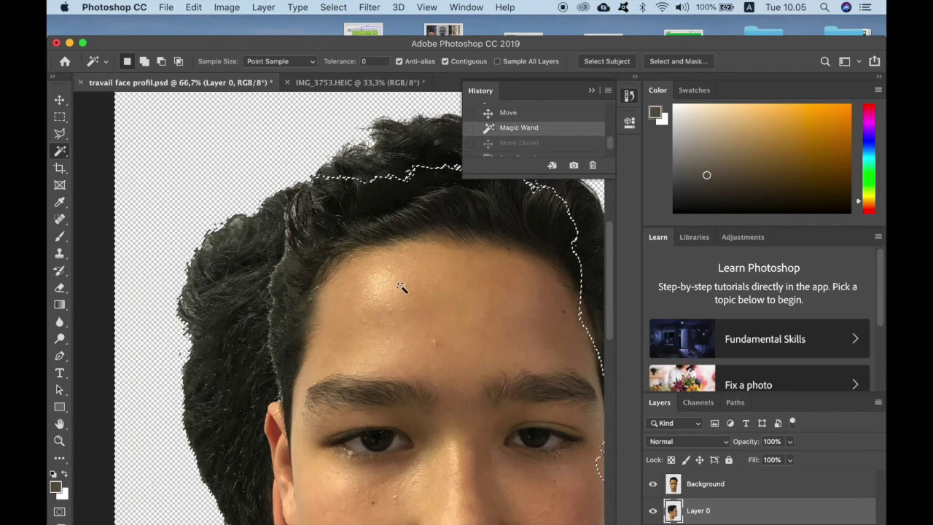
Step: Invert the Magic Wand selection to select the profile head on Layer 0
key(super+minus)
key(super+minus)
key(super+minus)
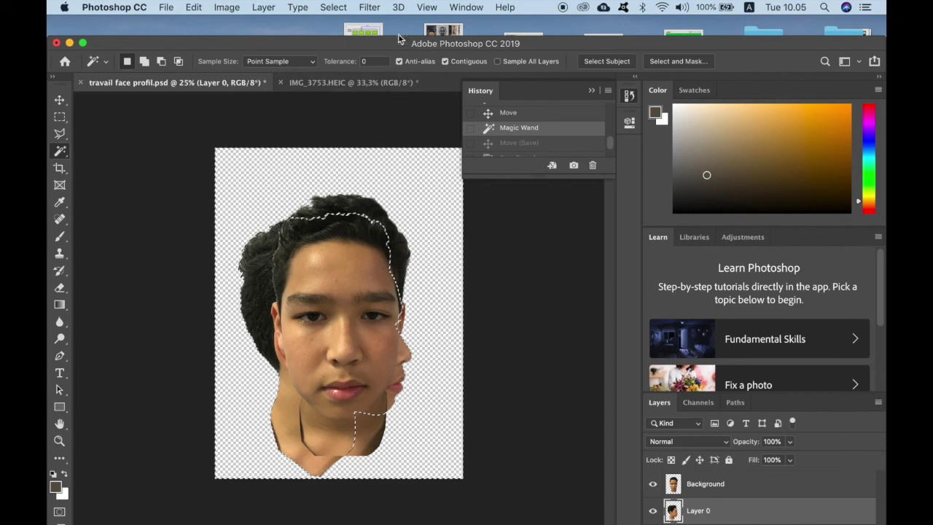
click(332, 7)
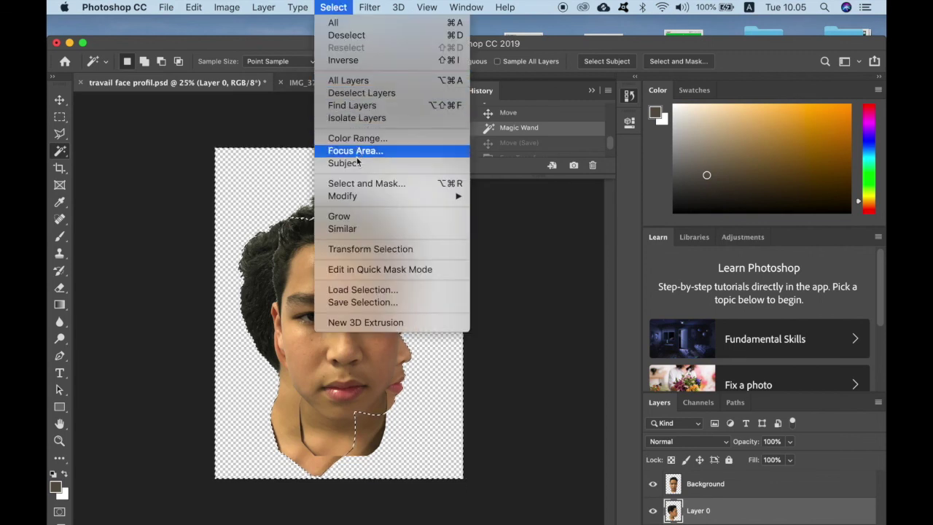
click(367, 63)
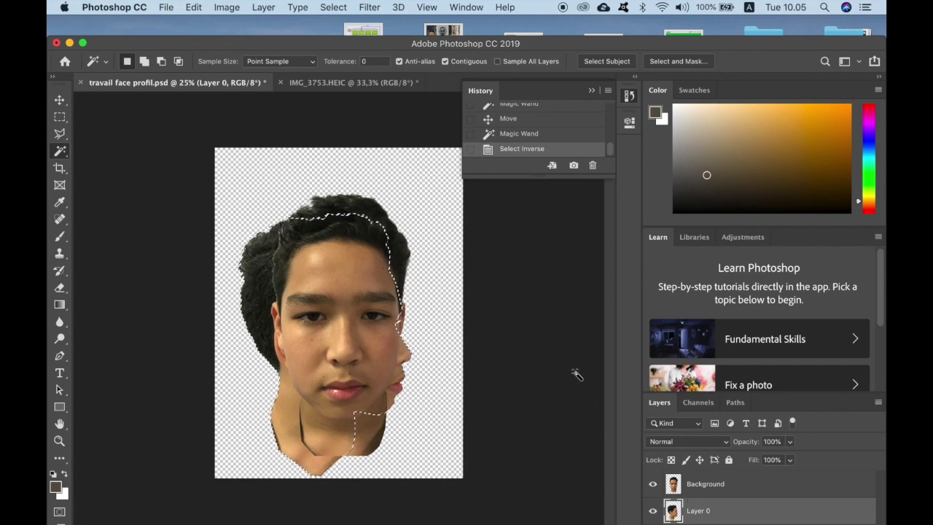
Step: Clear the selection and lower the opacity of the Background layer with the front-view head to 67%
click(741, 491)
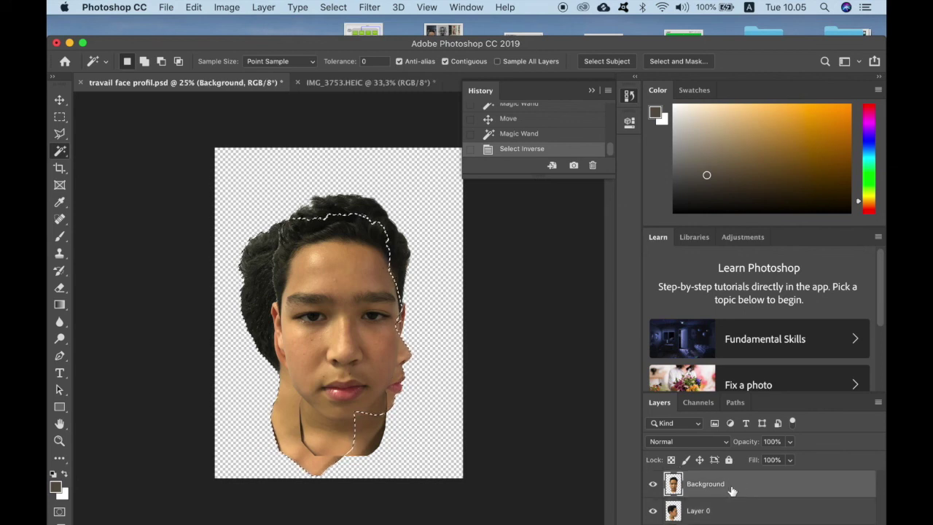
click(333, 8)
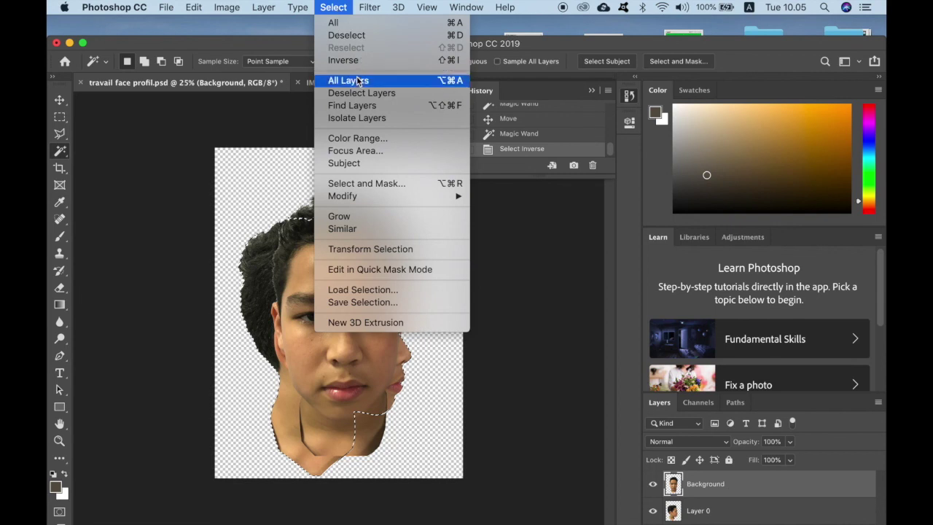
click(345, 37)
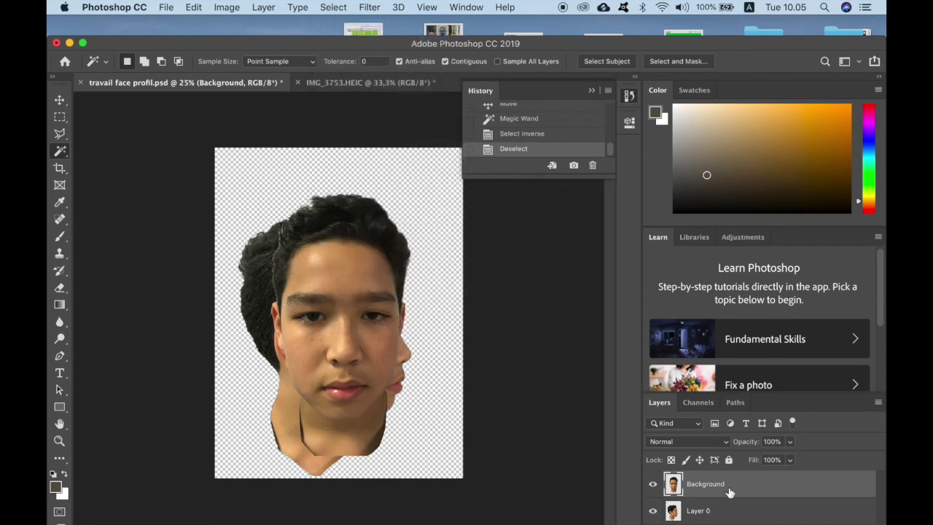
click(791, 443)
drag(757, 462, 757, 463)
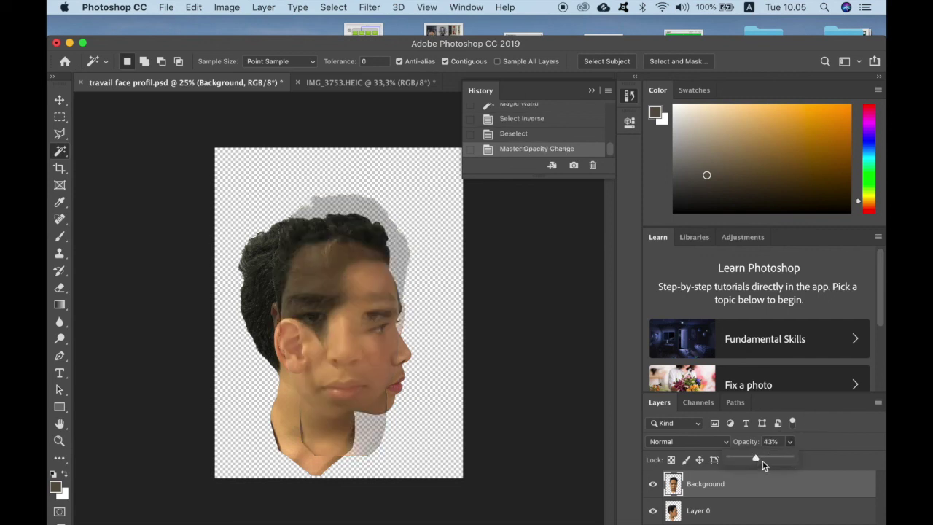
drag(767, 461, 770, 460)
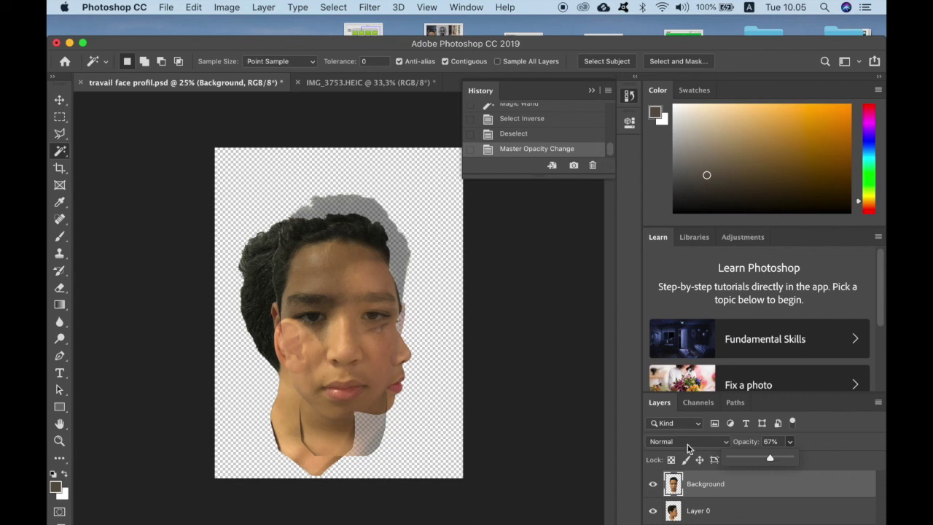
Step: Move the profile head on Layer 0 to the left until its nose lines up with the front-view nose
click(716, 513)
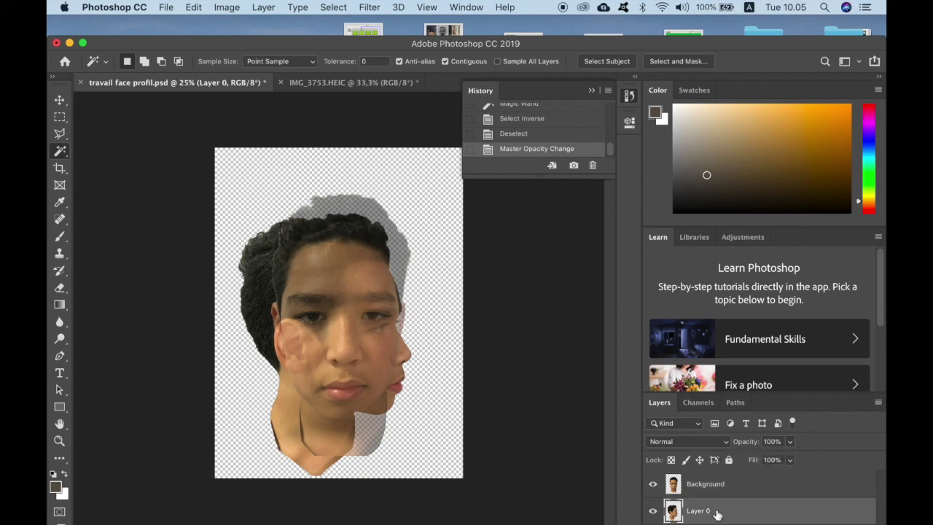
click(59, 102)
mouse_move(297, 368)
mouse_down()
mouse_move(277, 350)
mouse_move(304, 375)
mouse_up()
click(705, 514)
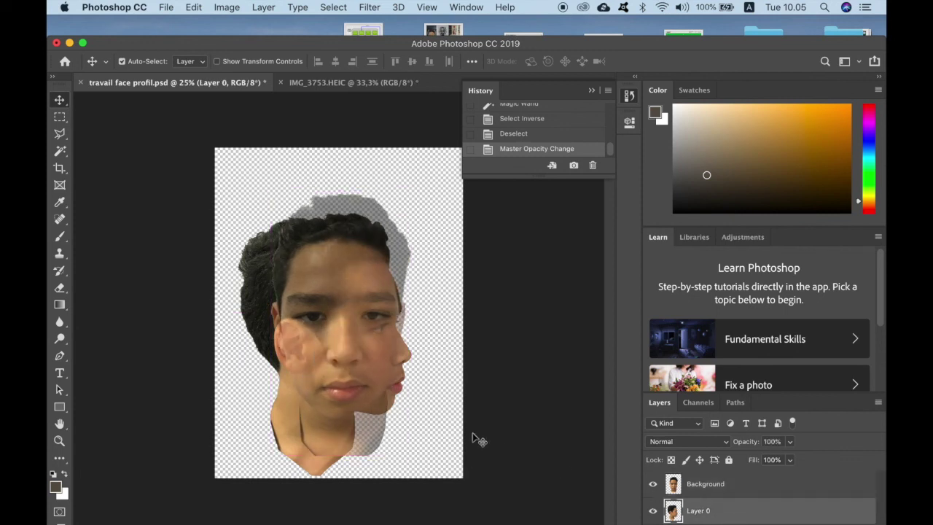
drag(255, 339, 208, 335)
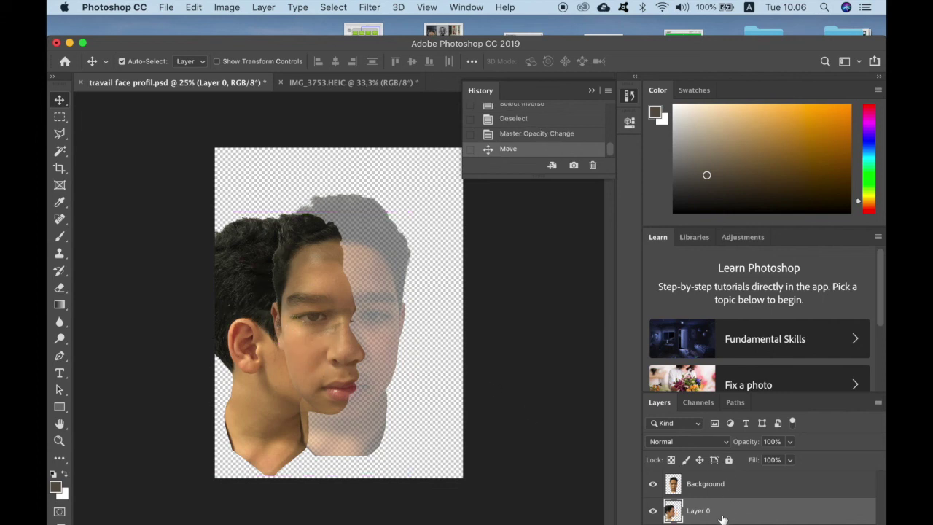
Step: Select the entire canvas with Layer 0 active
click(331, 9)
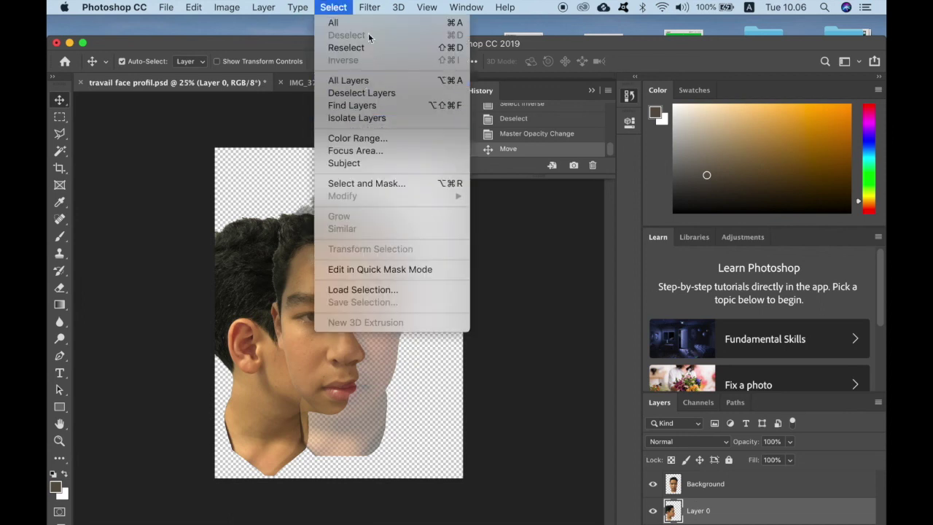
click(336, 23)
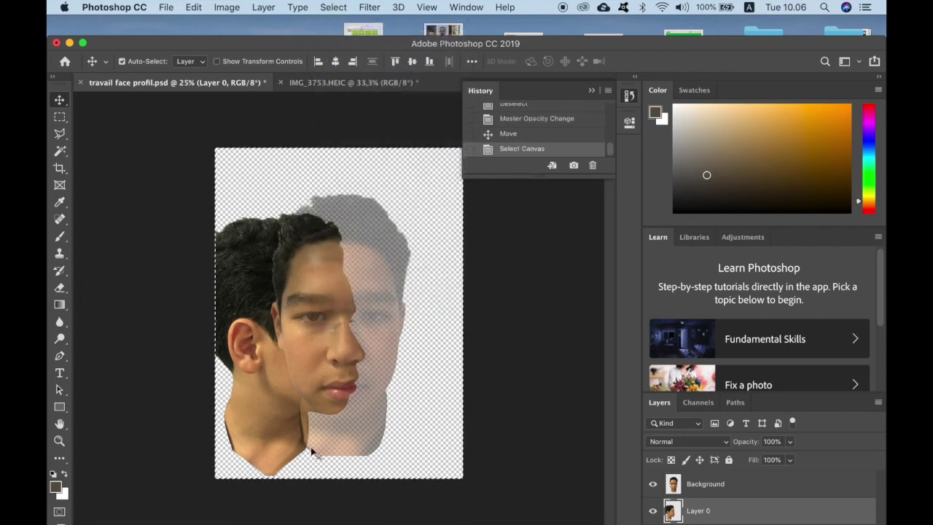
key(super+minus)
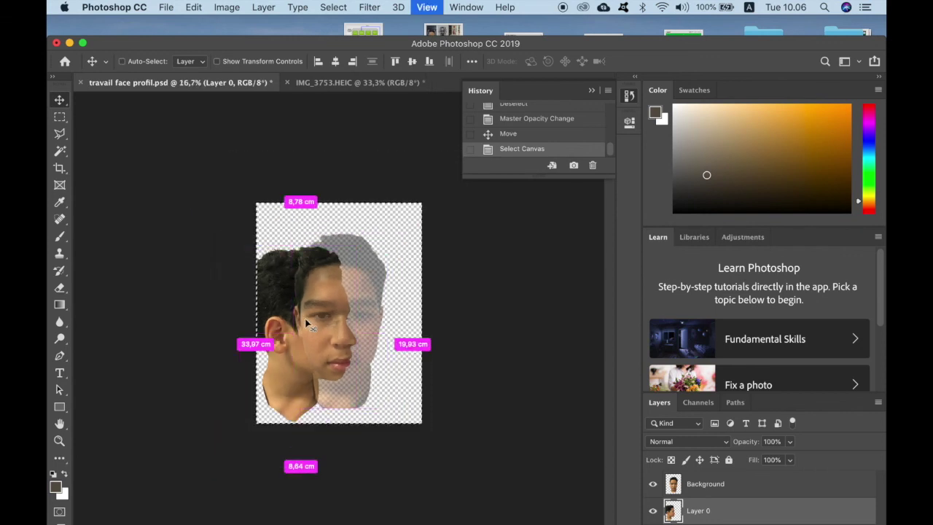
Step: Scale the profile head on Layer 0 up proportionally to about 110.84% with Free Transform
click(193, 8)
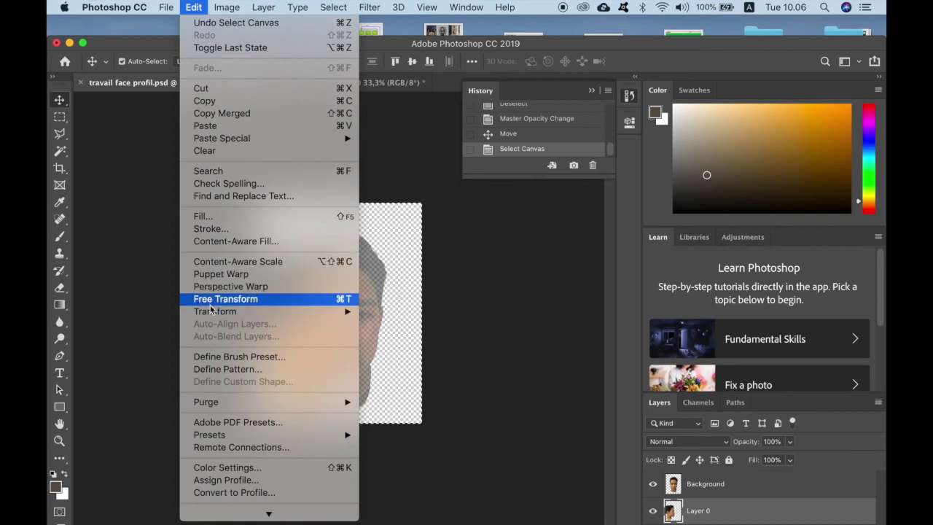
mouse_move(213, 314)
click(415, 335)
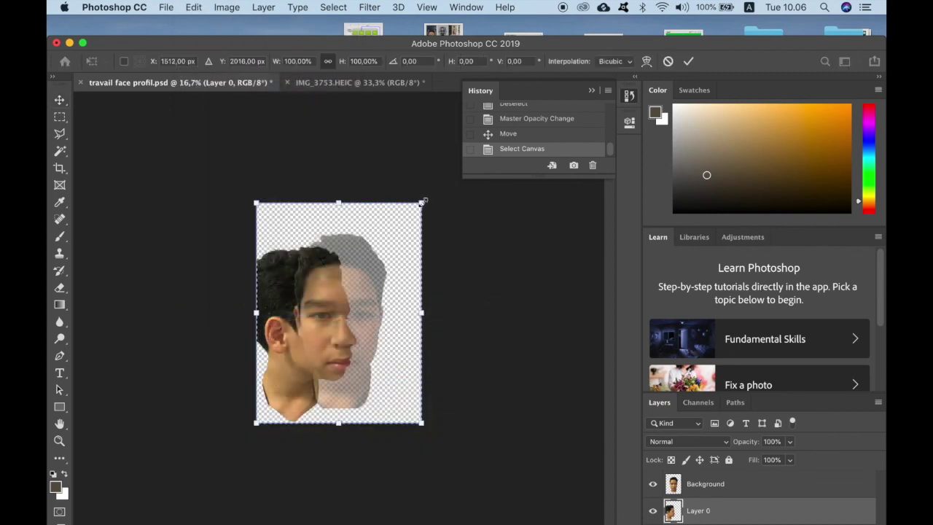
drag(424, 200, 439, 179)
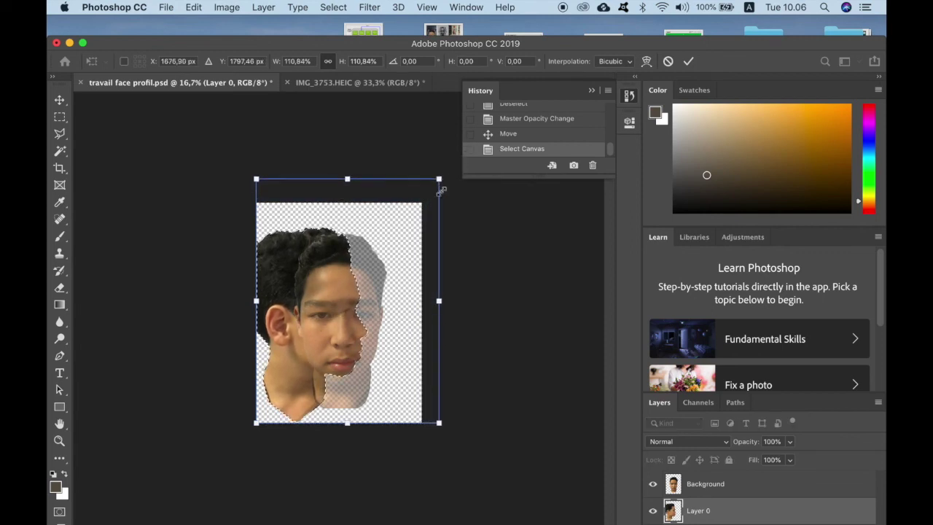
Step: Move the enlarged profile head until its nose and mouth contour meets the front-view nose and lips
drag(398, 276, 392, 284)
key(super+equal)
key(super+equal)
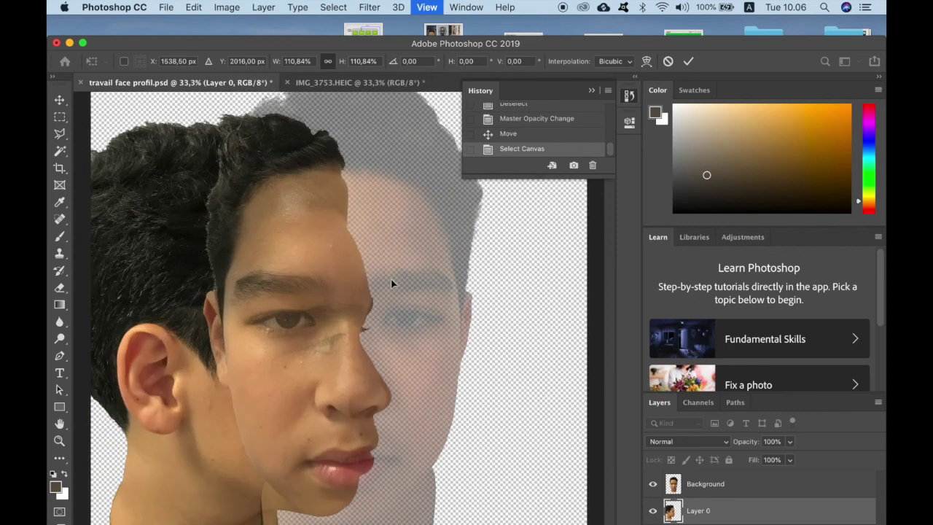
key(super+equal)
mouse_move(510, 318)
mouse_down()
mouse_move(498, 301)
mouse_move(495, 312)
mouse_up()
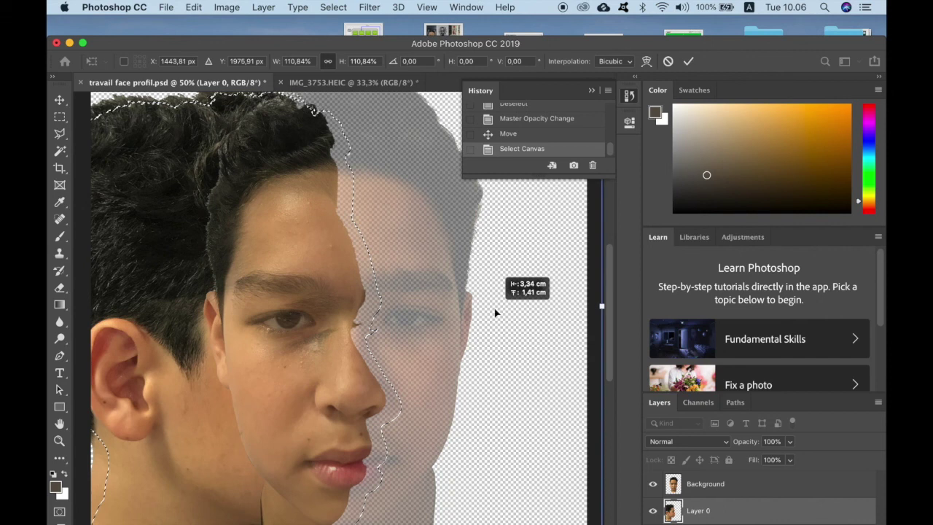
drag(496, 313, 497, 311)
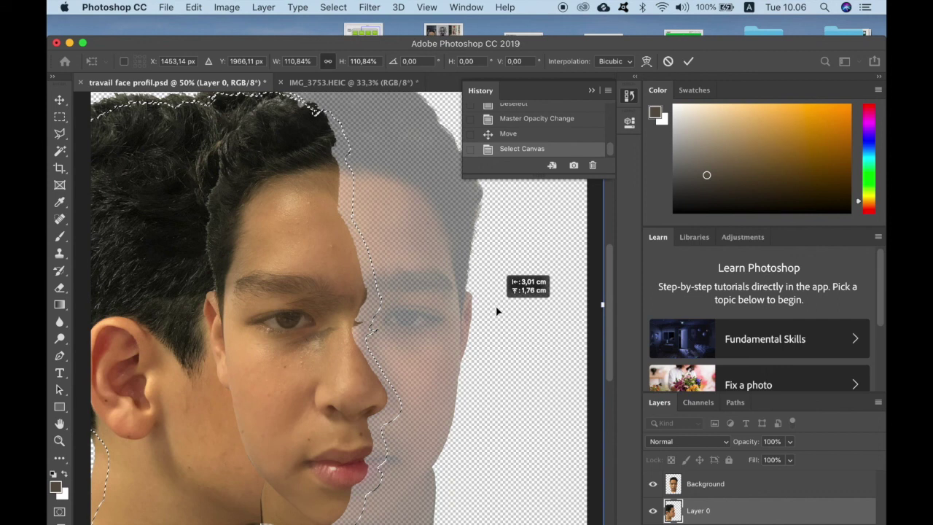
drag(497, 311, 495, 308)
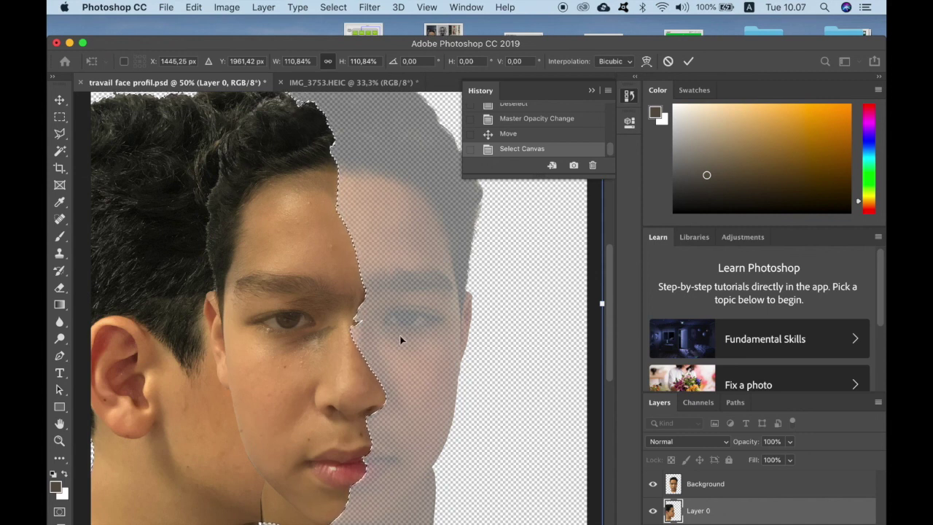
Step: Nudge the profile head down to a Y position of 1987.42 px and apply the transformation
key(Down)
key(Down)
key(Down)
key(Down)
key(Down)
key(Down)
key(Down)
key(Down)
key(Down)
key(Down)
key(Down)
key(Down)
key(Down)
key(Down)
key(Down)
key(Down)
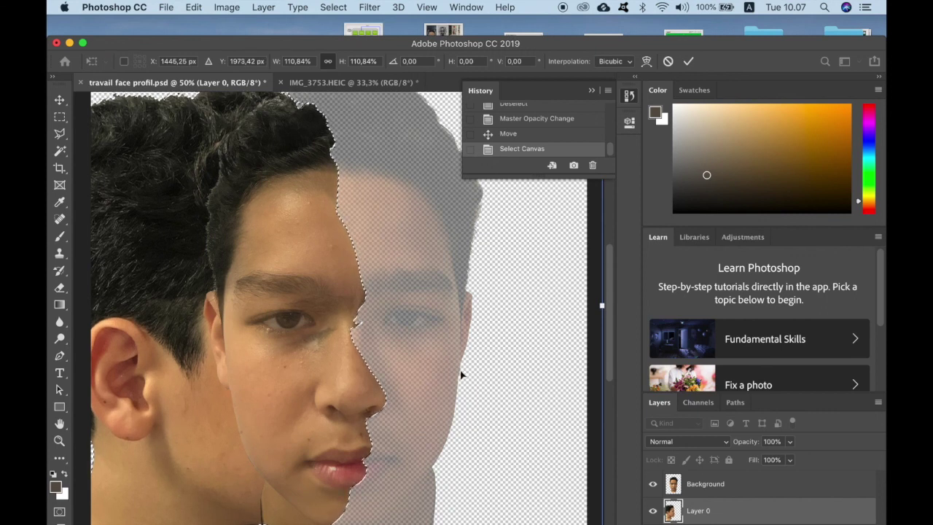
key(Down)
key(Down)
key(Down)
key(Down)
key(Down)
key(Down)
key(Down)
key(Down)
key(Down)
key(Down)
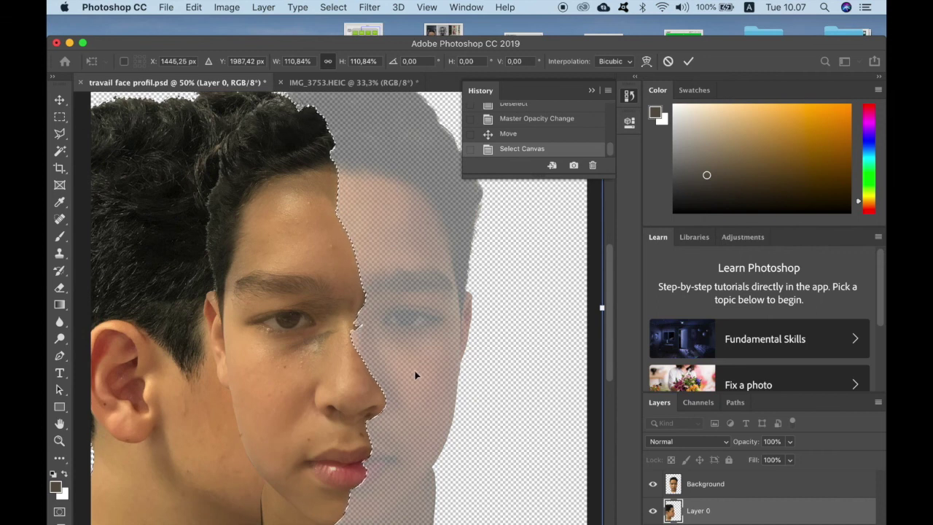
key(super+minus)
key(super+minus)
key(super+minus)
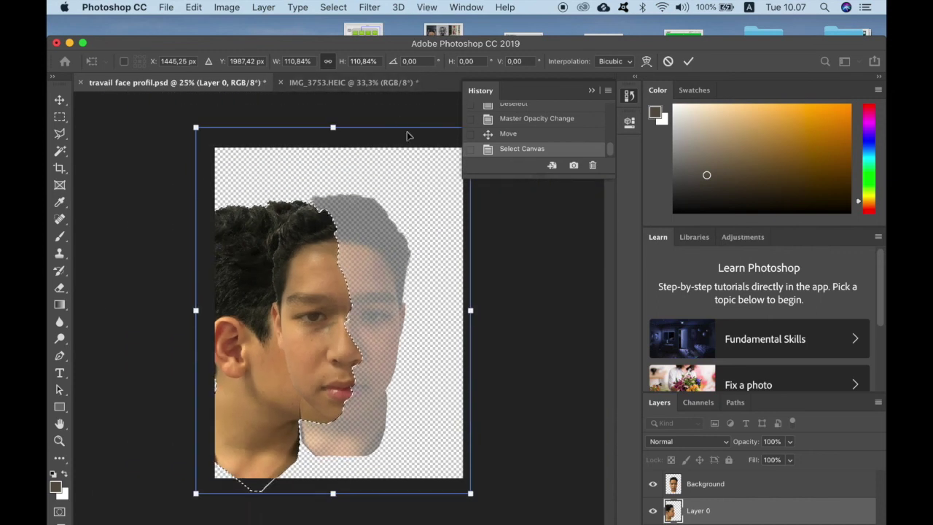
key(Right)
key(Return)
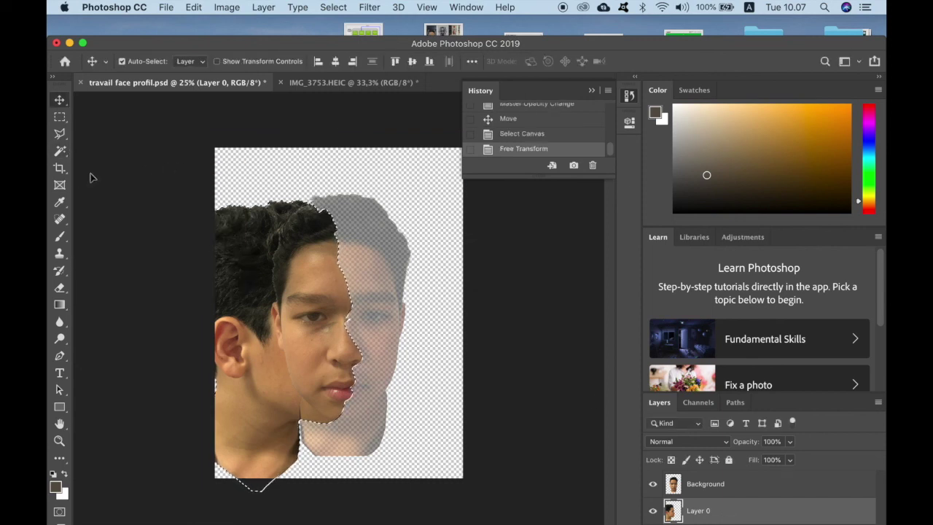
Step: Select the empty area around the profile on Layer 0 with the Magic Wand and delete that area from the Background layer
click(60, 151)
click(406, 191)
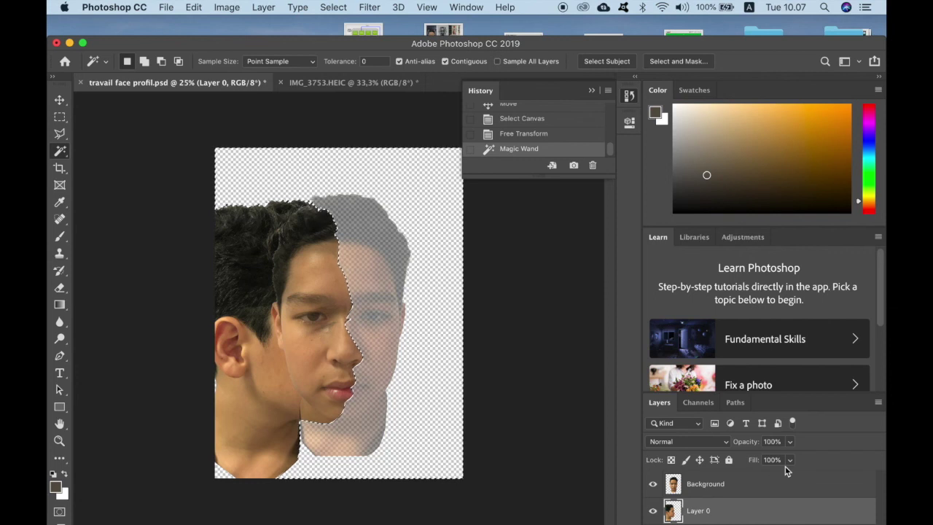
click(724, 485)
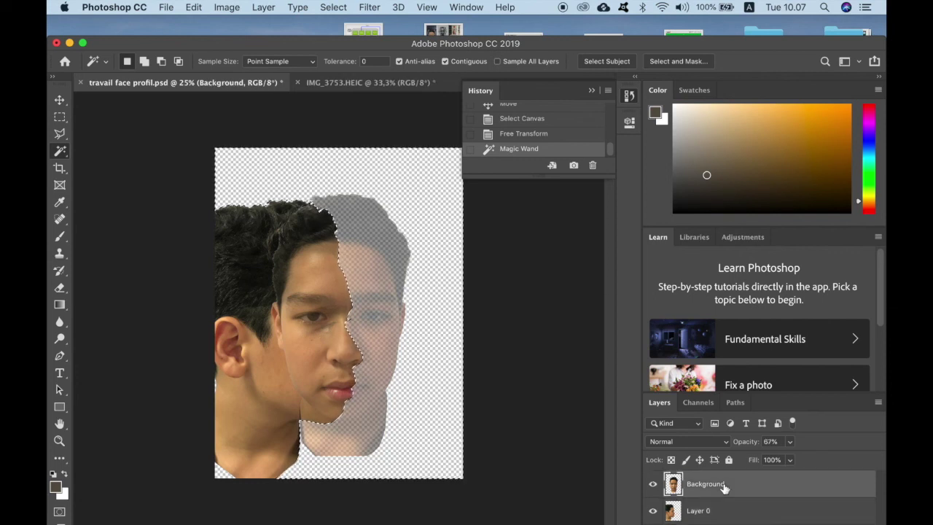
key(Delete)
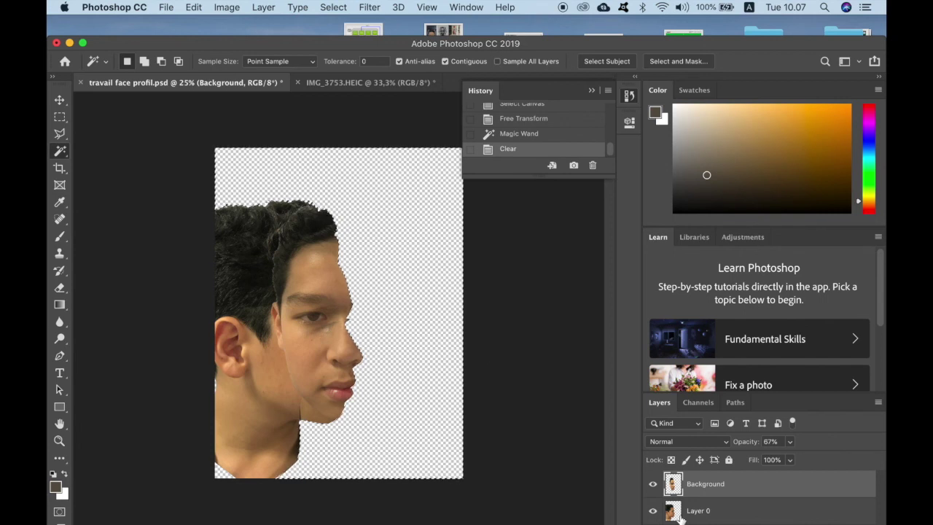
Step: With Layer 0 hidden, set the Background layer's opacity to 100% and clear the selection
click(654, 512)
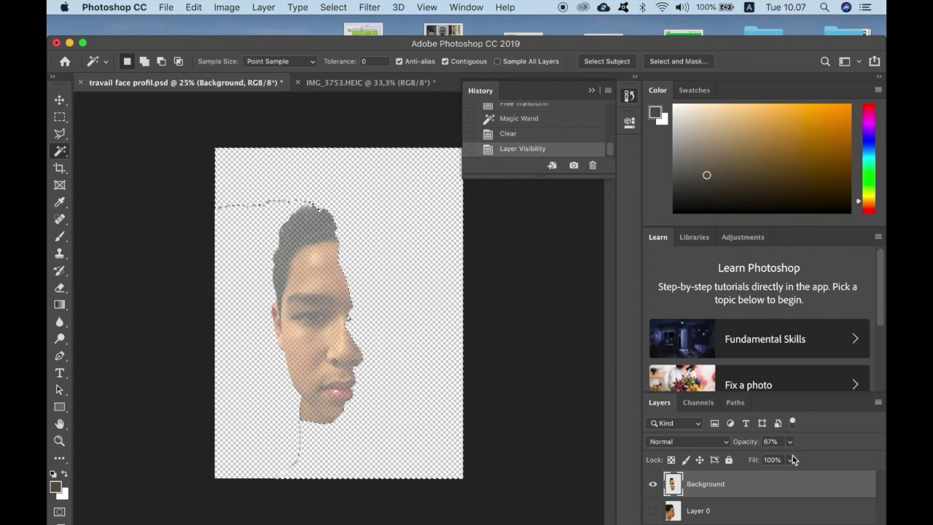
drag(789, 458, 858, 457)
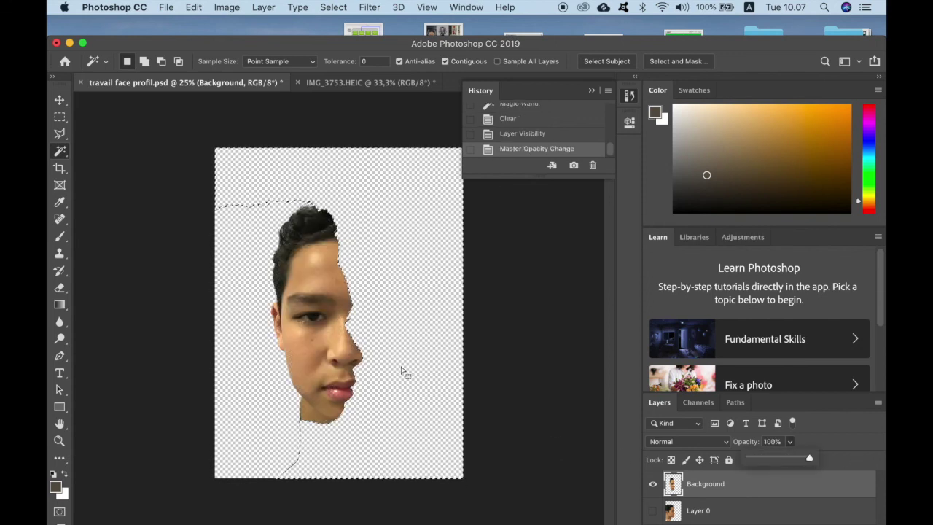
click(333, 7)
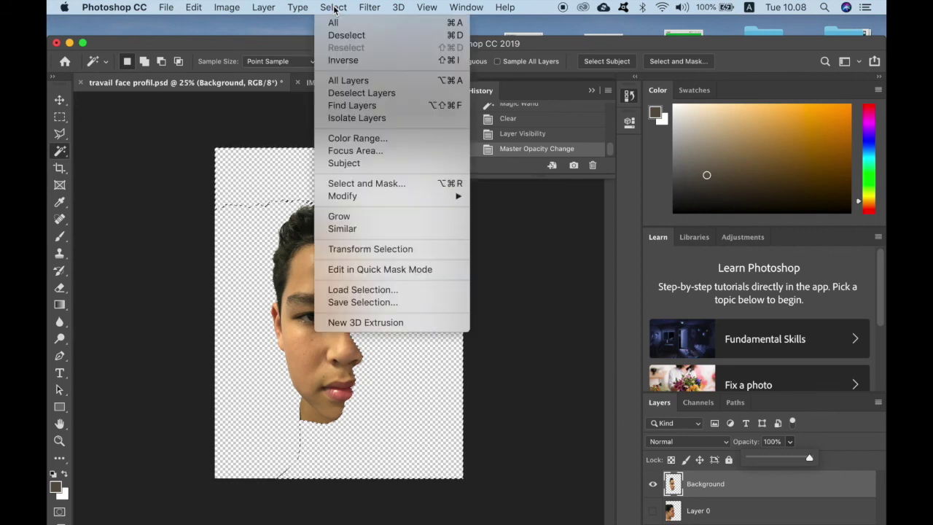
click(347, 36)
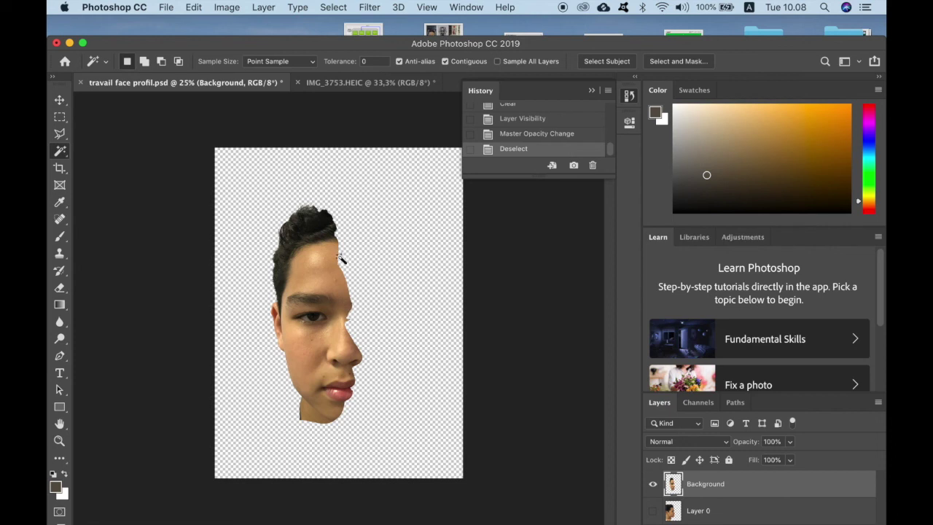
Step: Show Layer 0 and toggle the Background layer's visibility repeatedly to compare both heads, leaving Background hidden
click(654, 511)
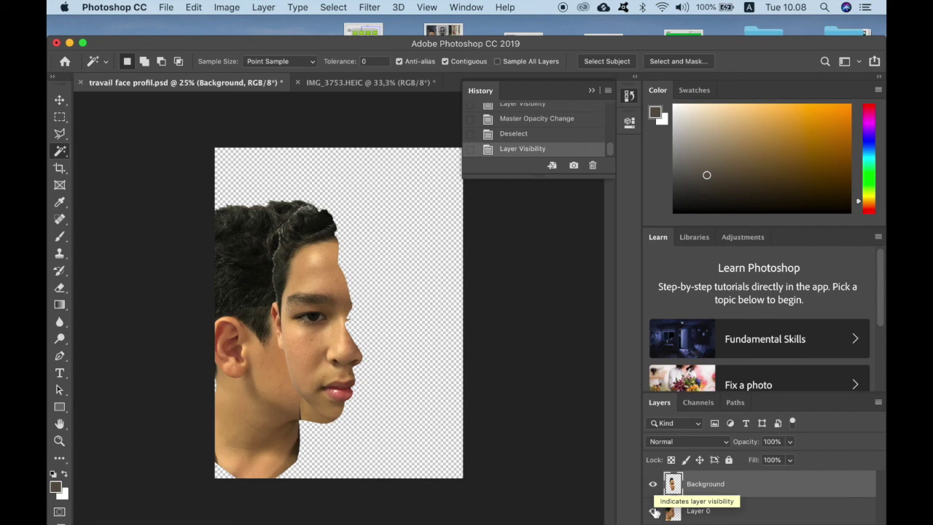
click(653, 485)
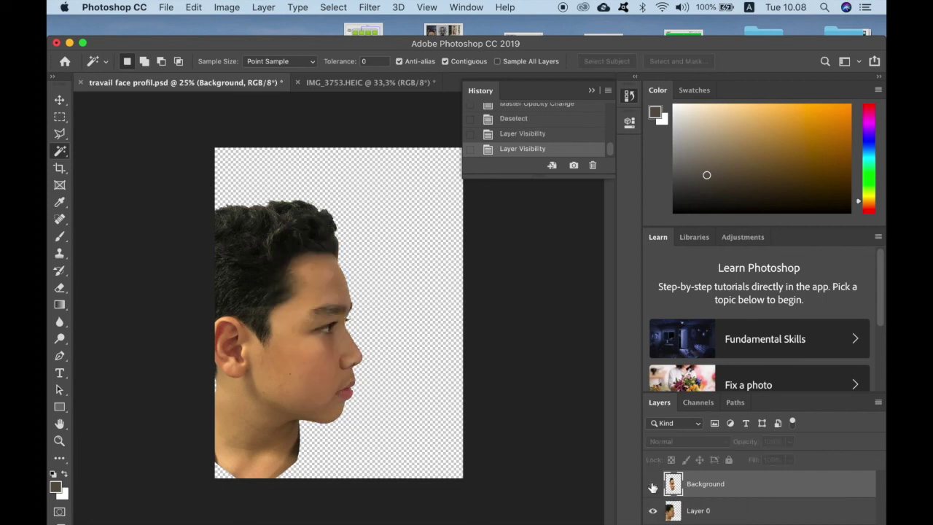
click(654, 485)
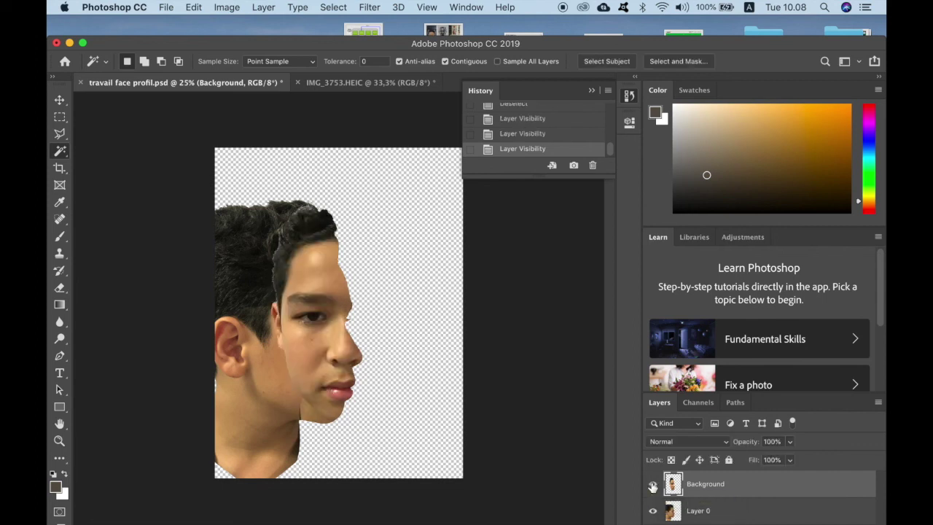
click(653, 487)
click(653, 486)
click(653, 486)
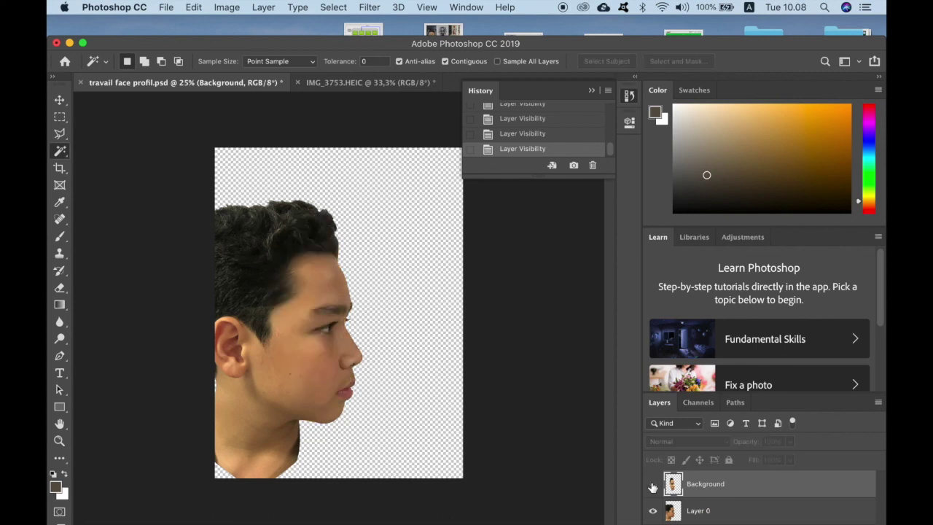
click(654, 486)
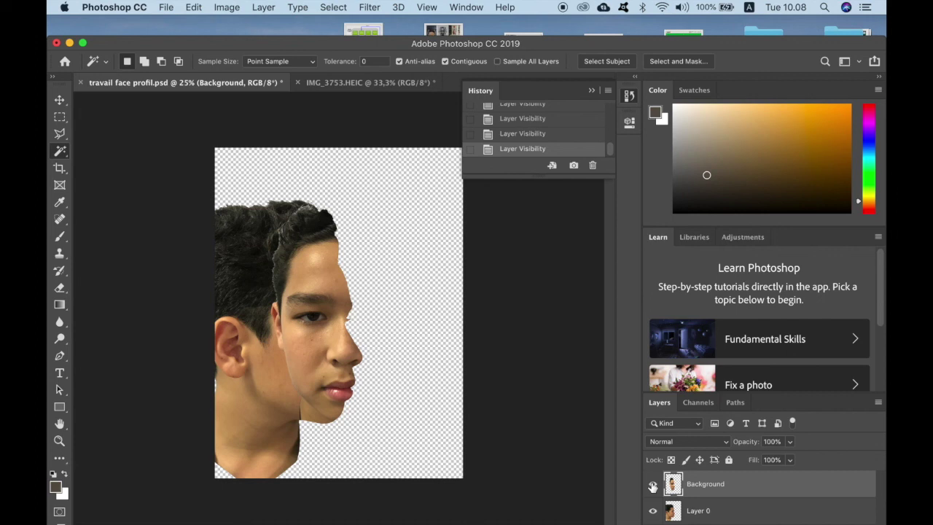
click(653, 486)
click(653, 486)
click(653, 486)
click(653, 486)
click(653, 486)
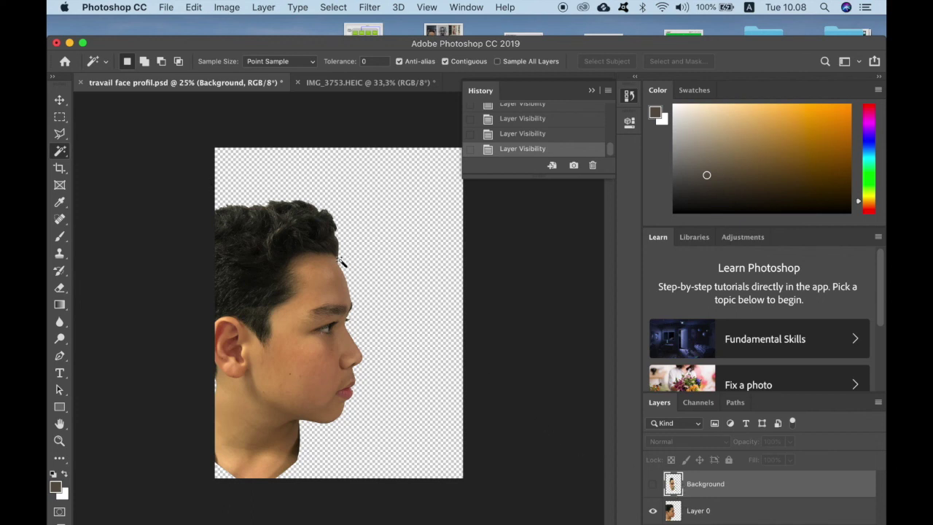
Step: Duplicate Layer 0 as "Layer 0 copy" and hide the original Layer 0, keeping the Background layer hidden
click(59, 134)
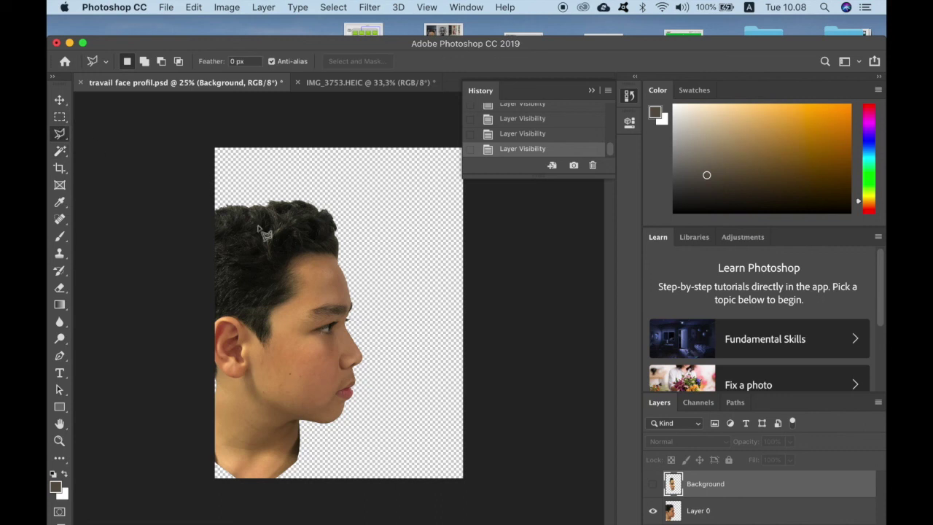
click(713, 512)
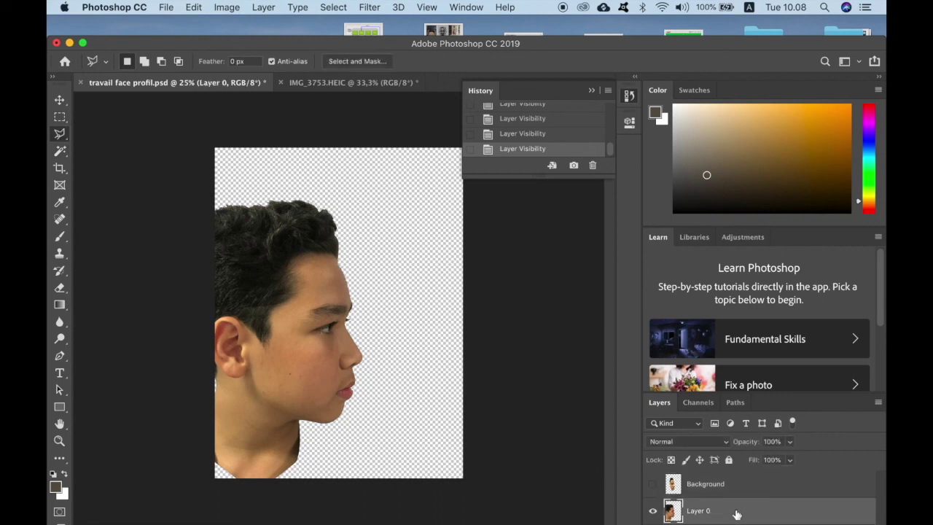
right_click(736, 514)
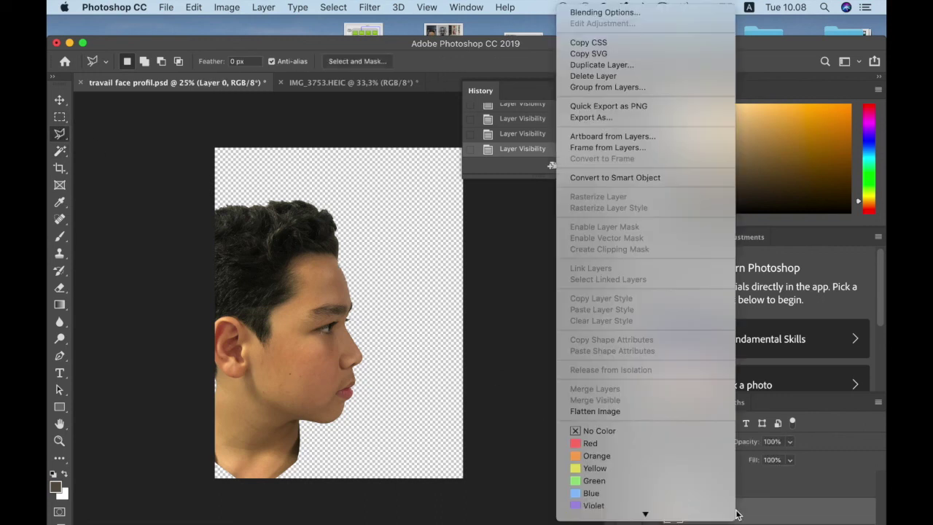
click(617, 65)
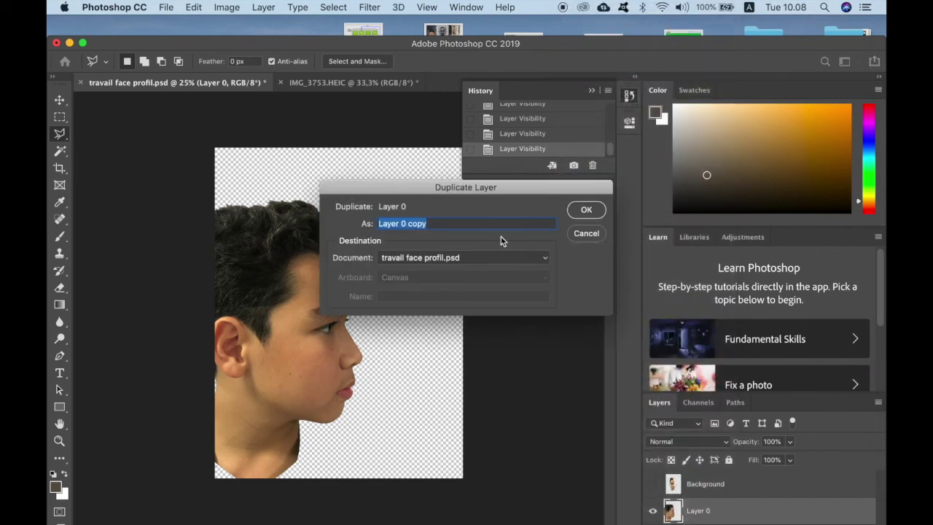
click(587, 213)
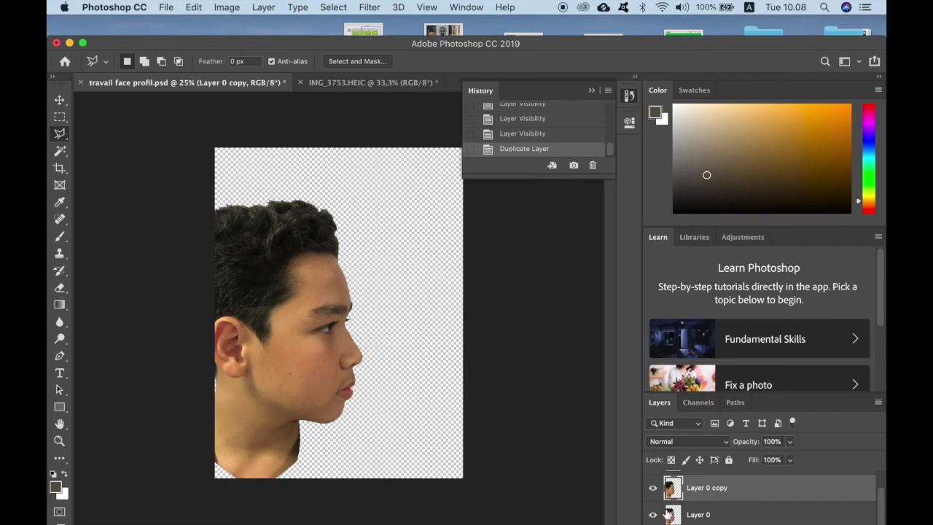
click(654, 516)
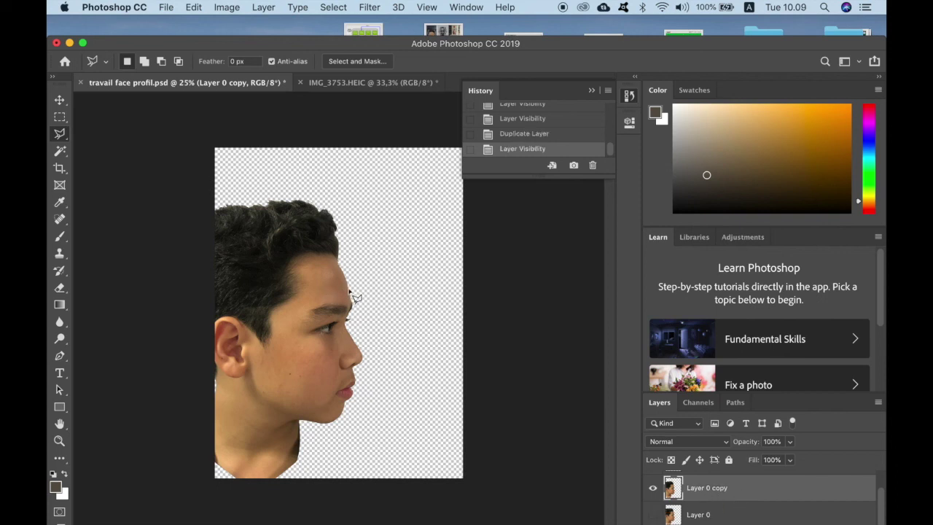
scroll(689, 503, up, 1)
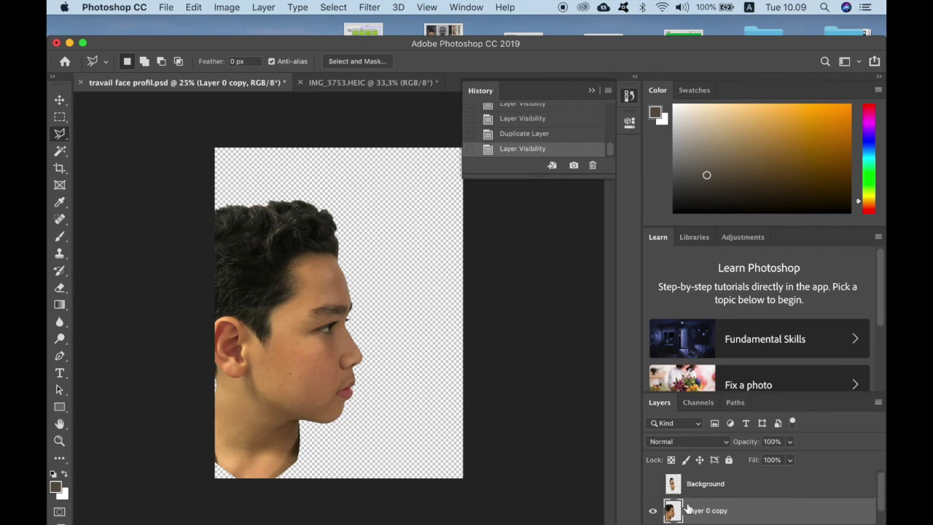
click(654, 485)
click(654, 484)
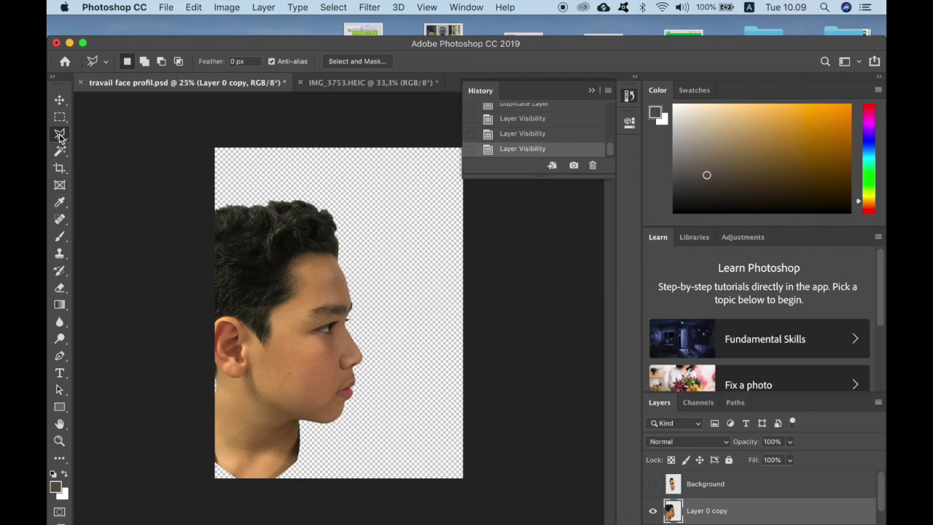
Step: Outline the front tuft of hair above the forehead on Layer 0 copy with the Polygonal Lasso, invert the selection and delete everything else
click(347, 266)
click(317, 258)
click(286, 229)
click(284, 183)
click(377, 187)
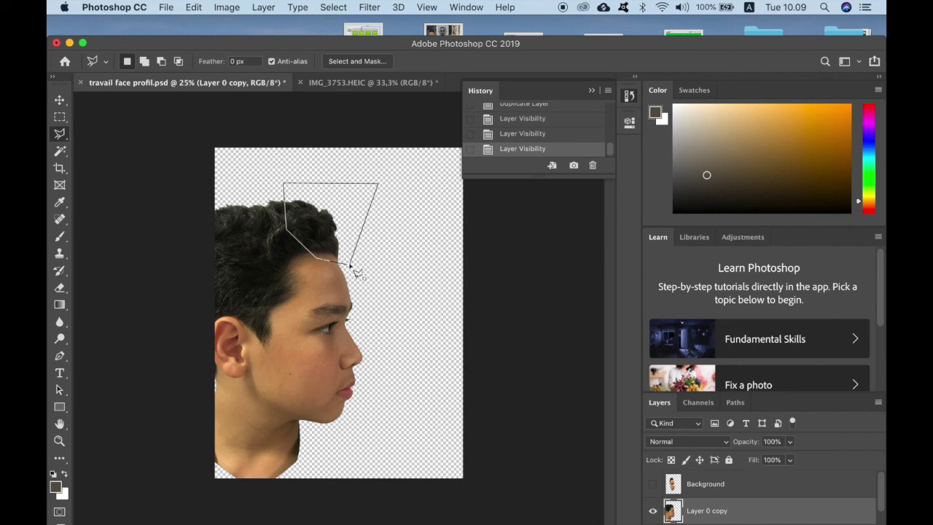
click(348, 266)
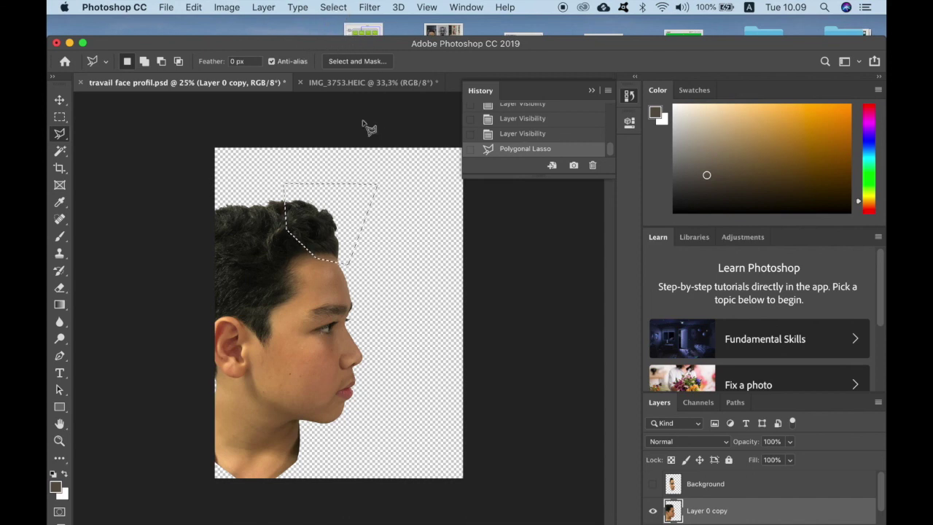
click(333, 8)
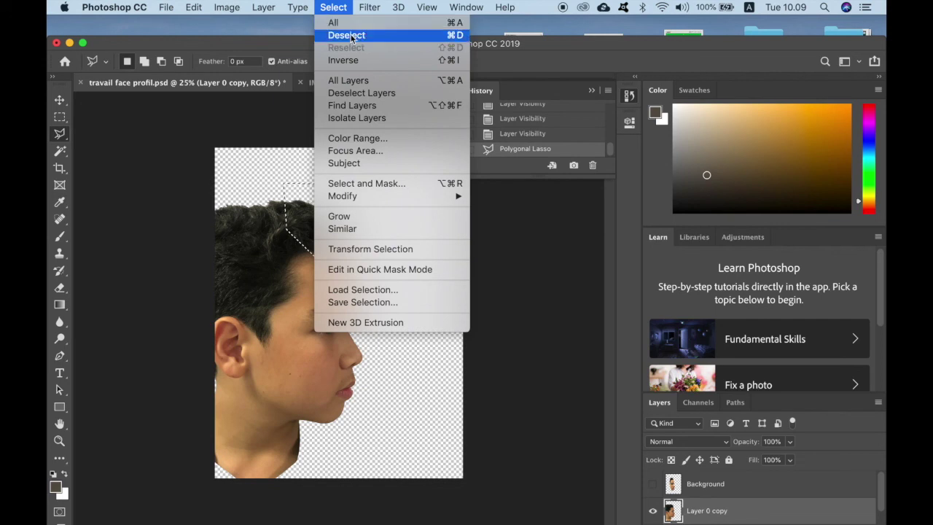
click(343, 59)
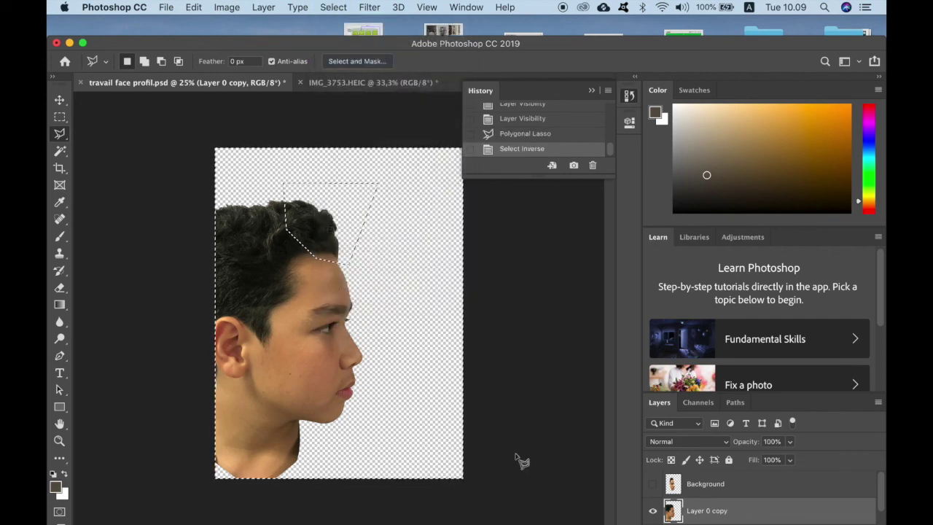
key(Delete)
Step: Place Layer 0 copy above the visible Background layer and set its opacity to 93%
click(653, 484)
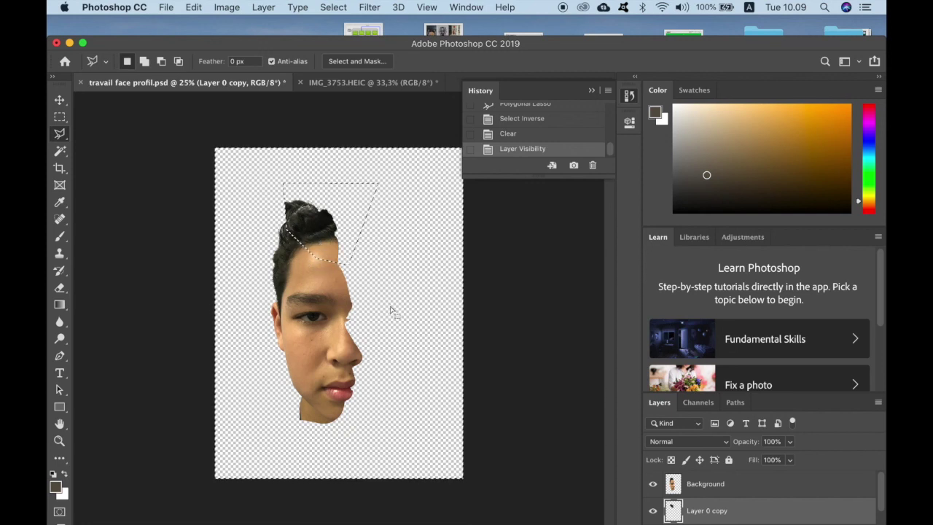
drag(725, 516, 719, 481)
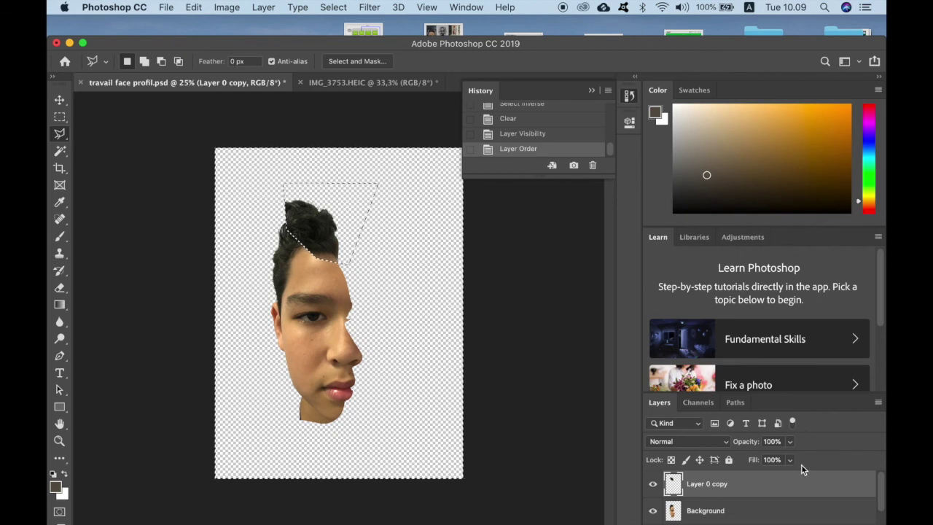
click(791, 442)
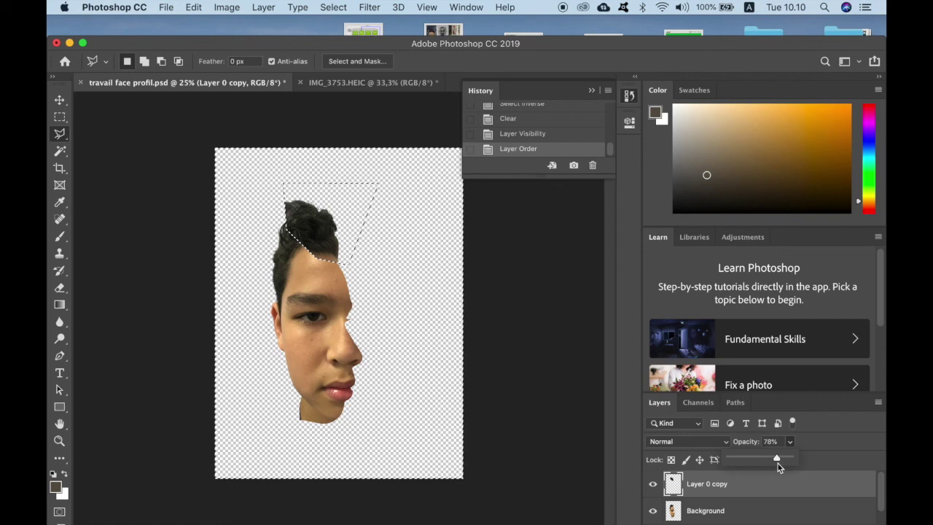
drag(746, 460, 776, 465)
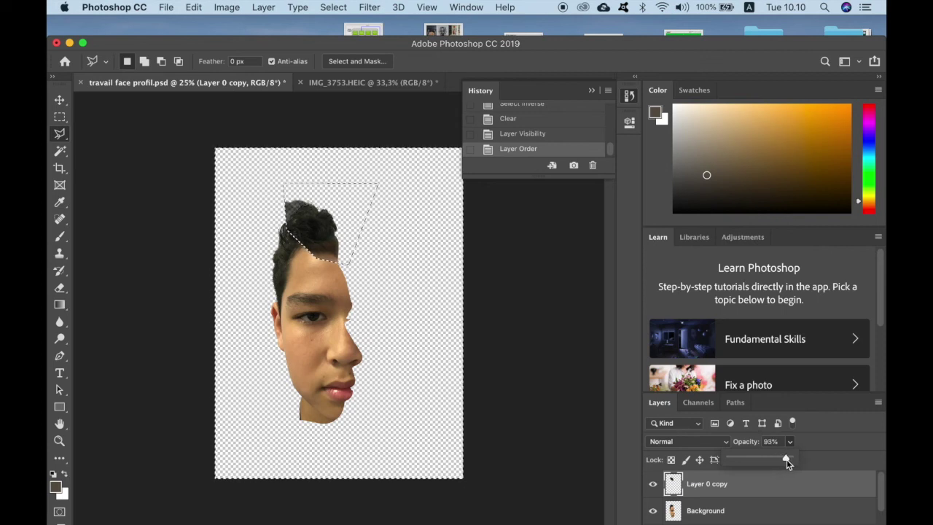
drag(787, 460, 787, 459)
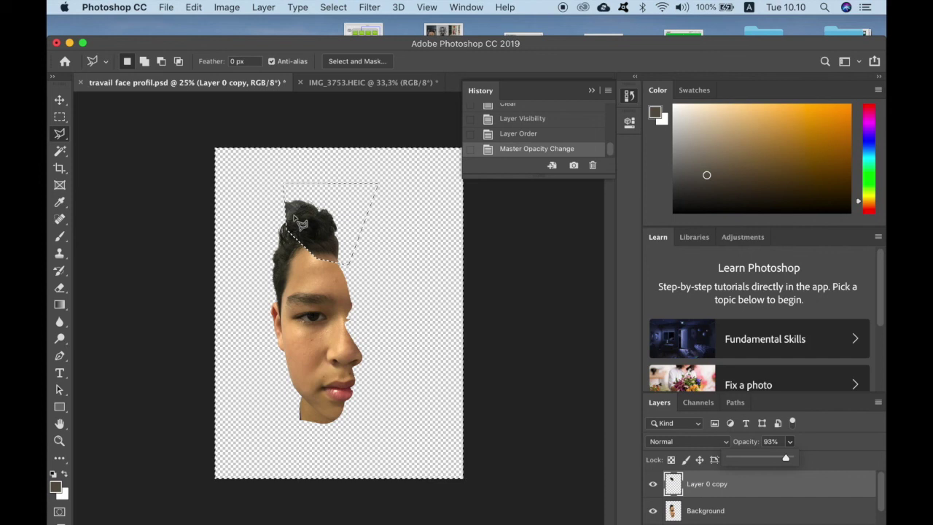
Step: Make the Background layer active and clear the selection around the hair tuft
click(713, 513)
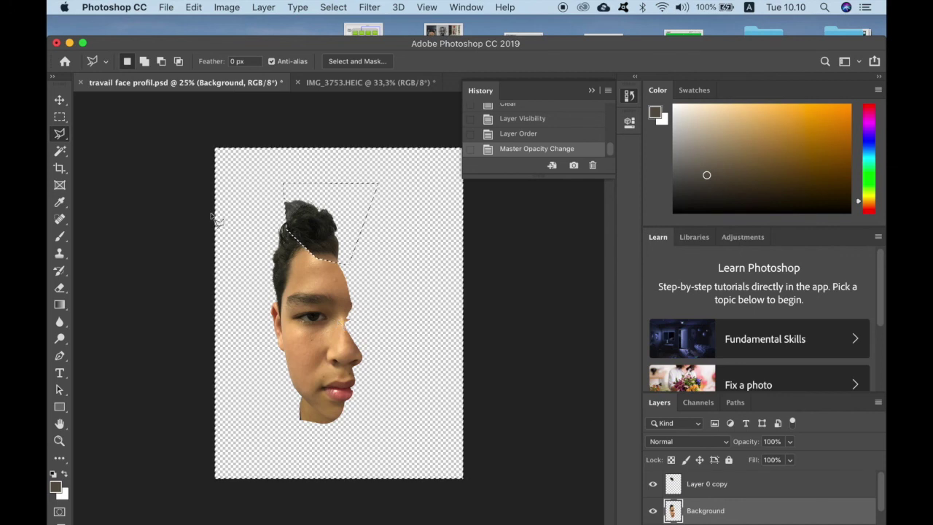
click(333, 7)
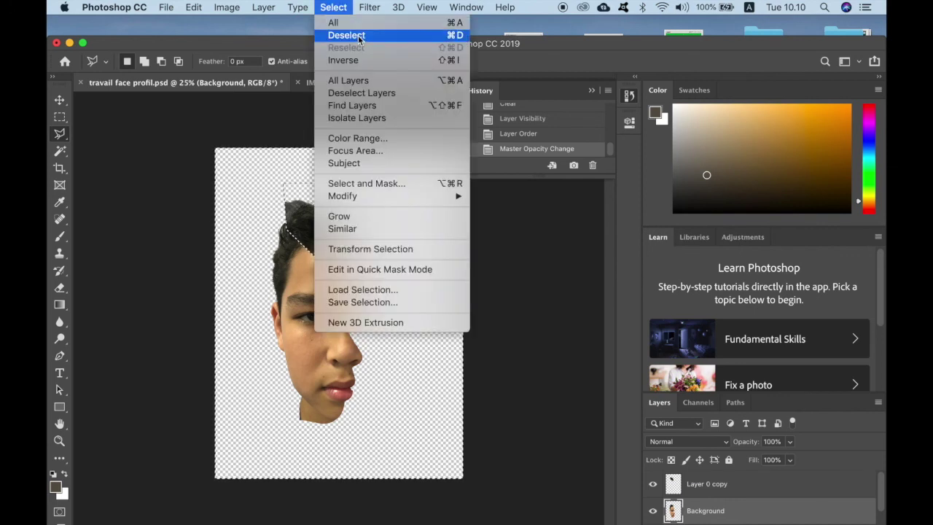
click(346, 35)
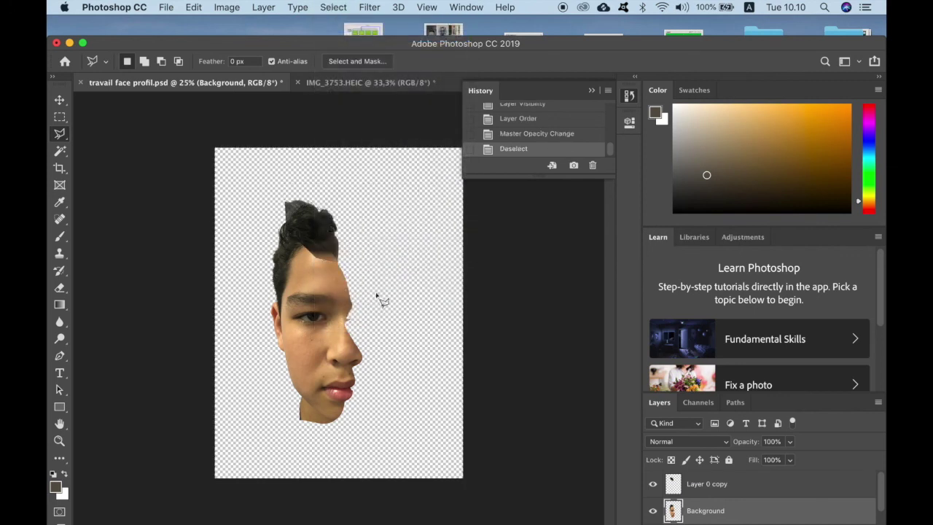
Step: On Layer 0 copy, outline the forehead strip below the hairline with the Polygonal Lasso and delete it
key(super+equal)
key(super+equal)
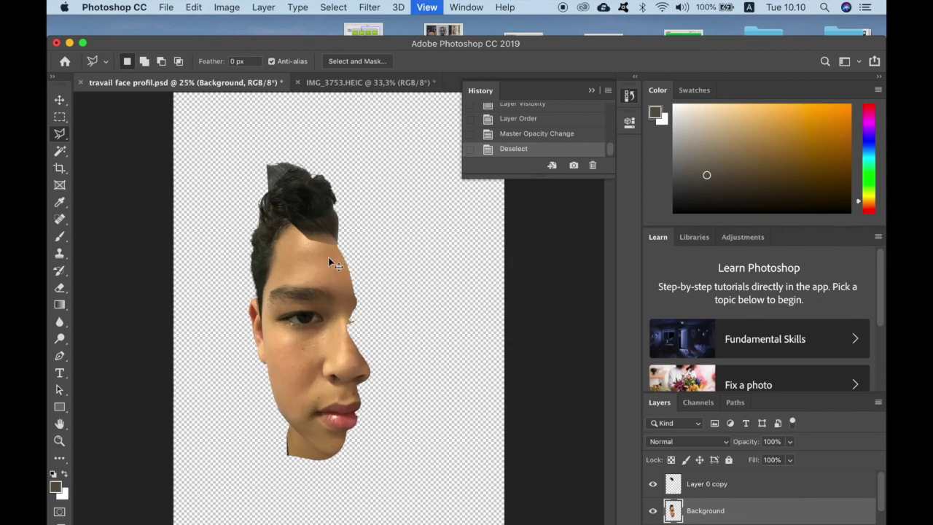
key(super+equal)
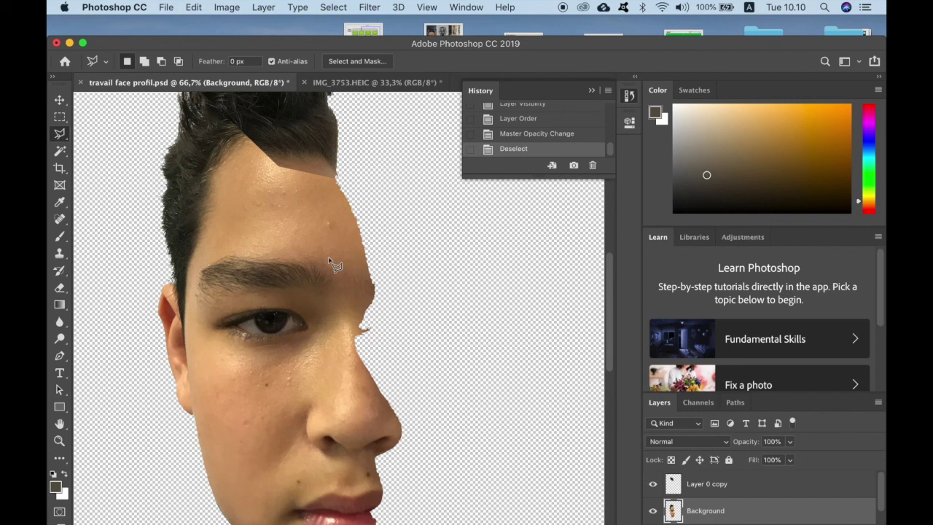
scroll(321, 182, up, 2)
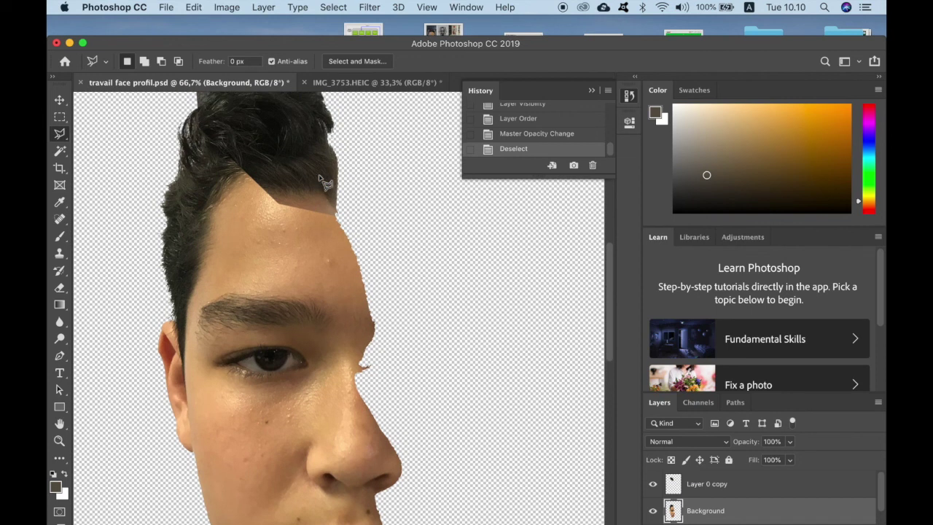
click(726, 485)
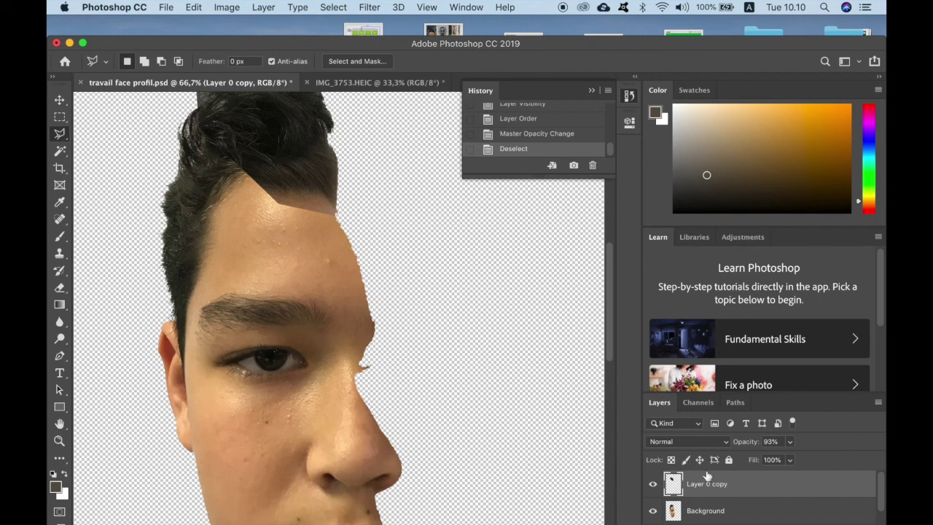
click(335, 211)
click(315, 191)
click(299, 195)
click(270, 194)
click(248, 177)
click(278, 225)
click(386, 242)
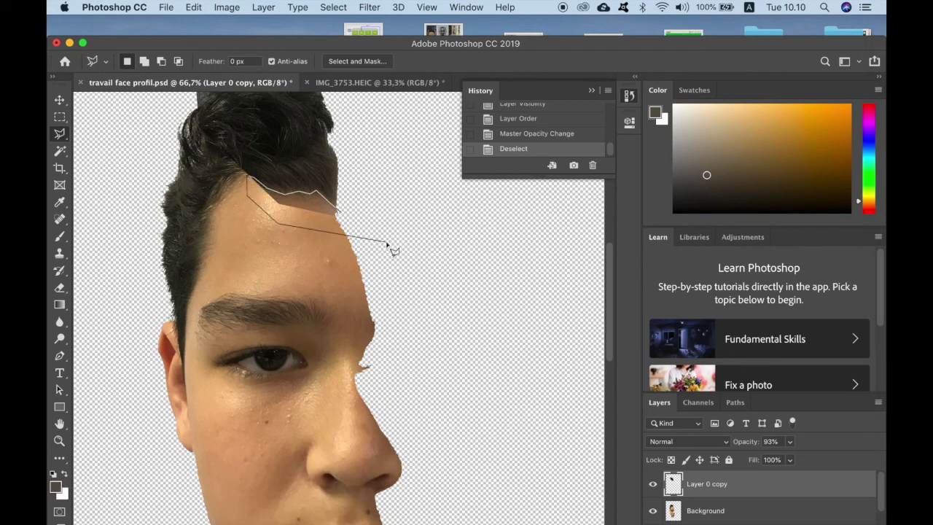
click(342, 214)
key(Delete)
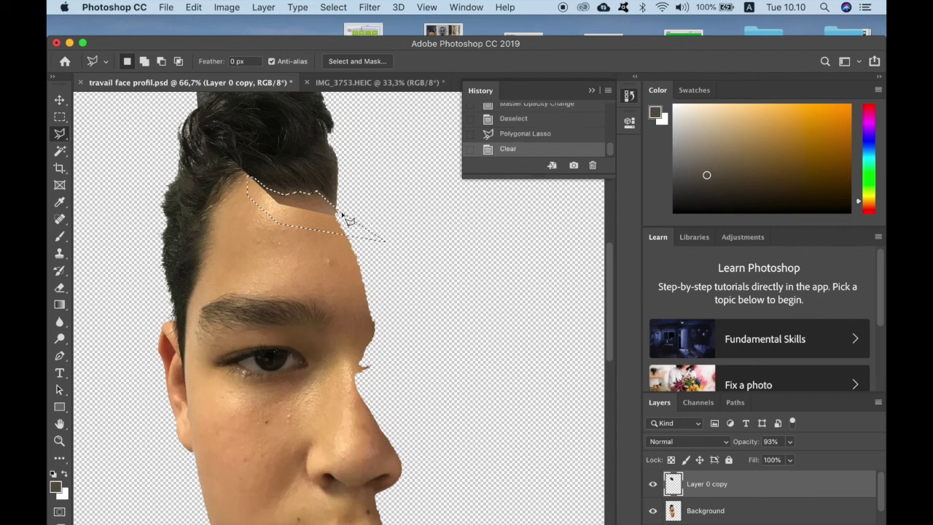
Step: Lasso and delete the lighter angular corner at the upper rear of the hair tuft on Layer 0 copy, then clear the selection
scroll(350, 341, up, 5)
scroll(350, 341, left, 5)
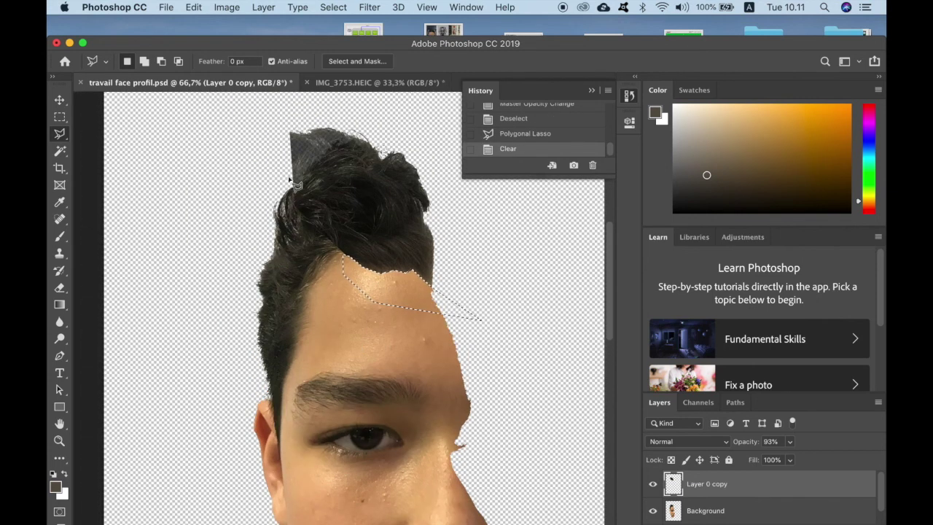
click(294, 186)
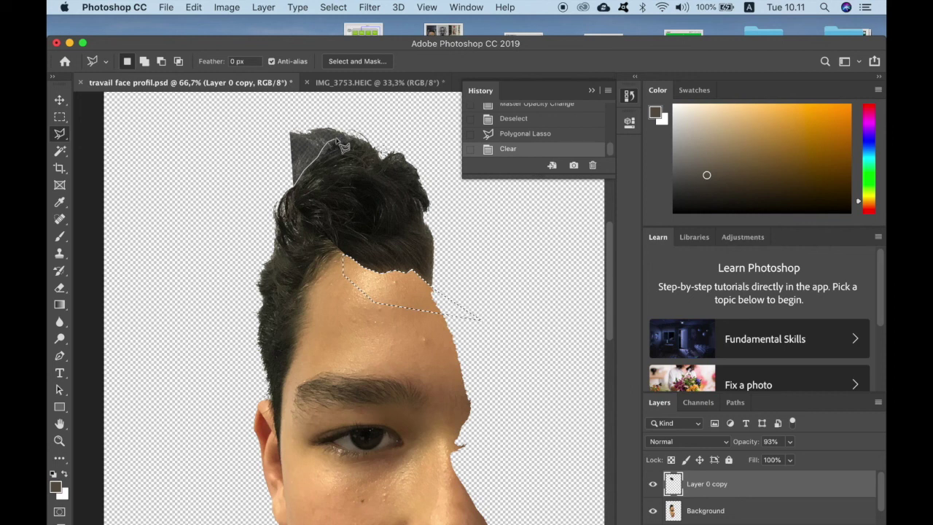
click(368, 125)
click(279, 102)
double_click(232, 174)
key(Delete)
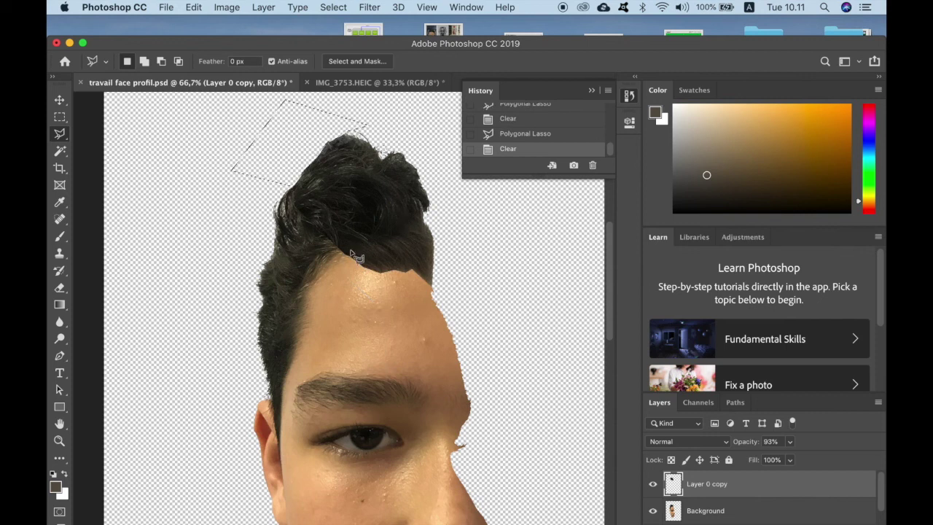
key(super+minus)
key(super+minus)
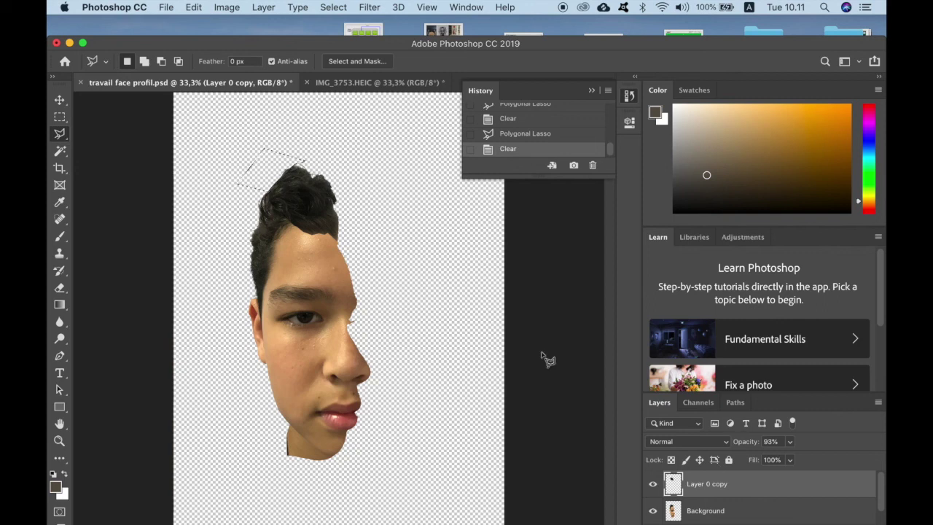
click(333, 7)
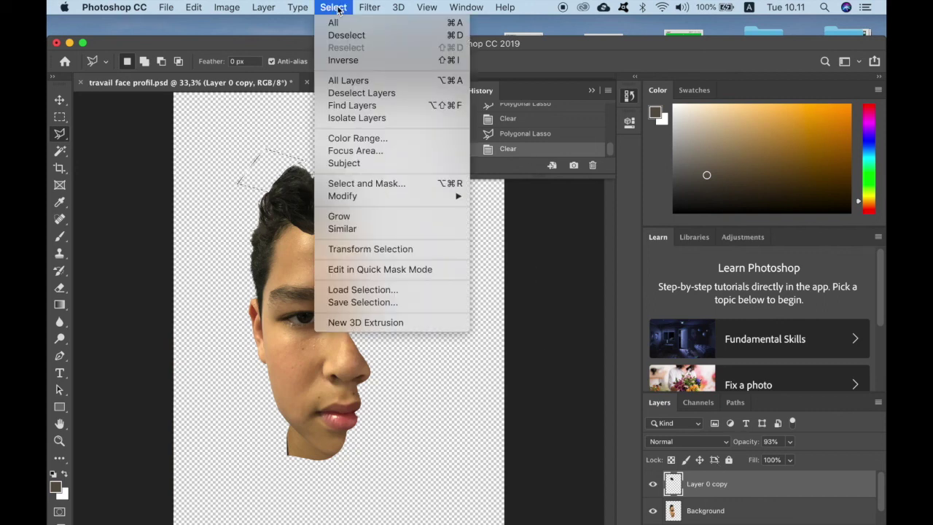
click(355, 35)
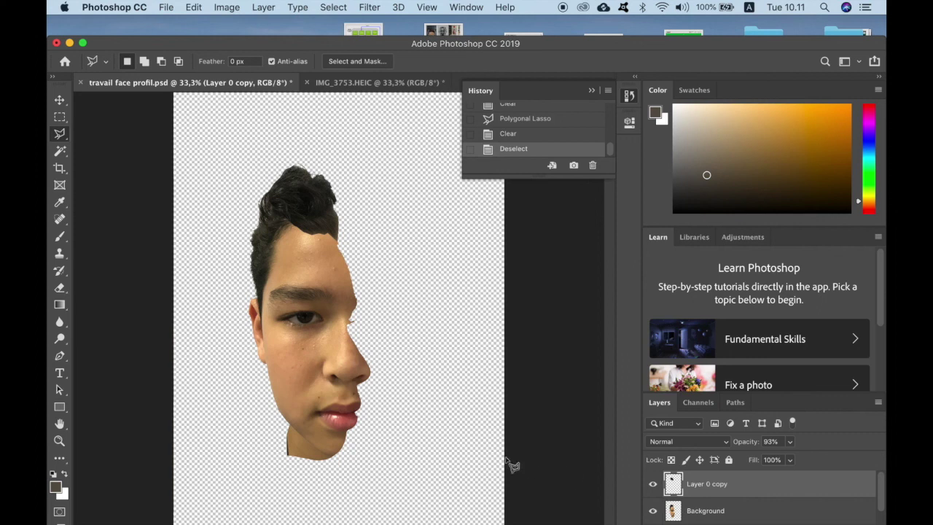
Step: Delete the hidden Layer 0 containing the original profile
scroll(766, 513, down, 1)
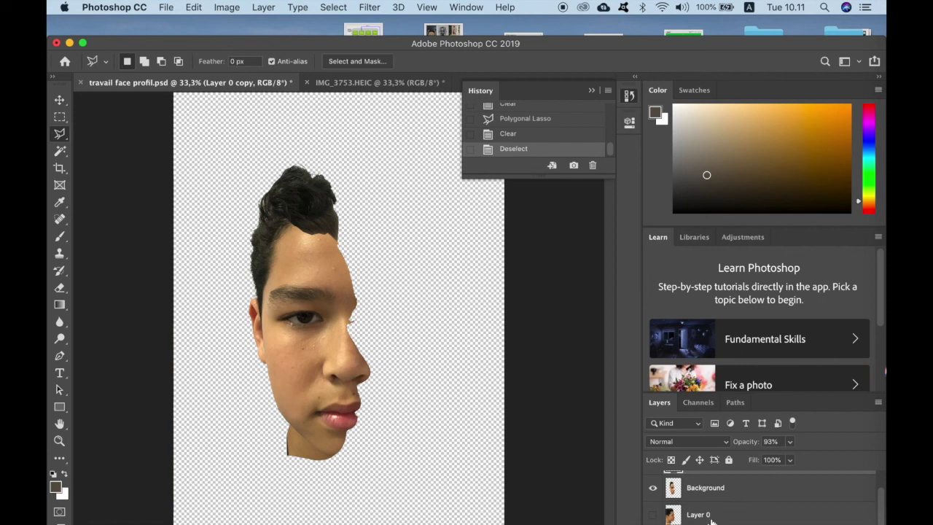
click(740, 521)
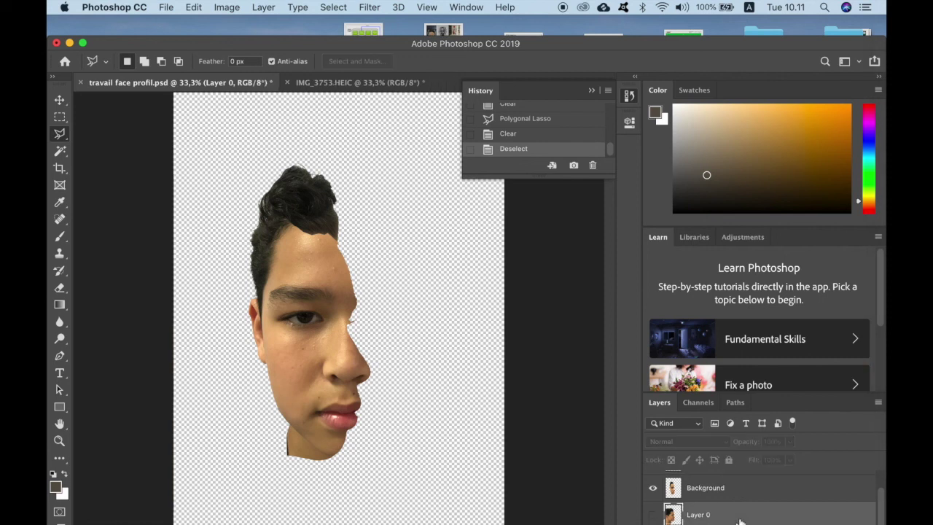
right_click(740, 521)
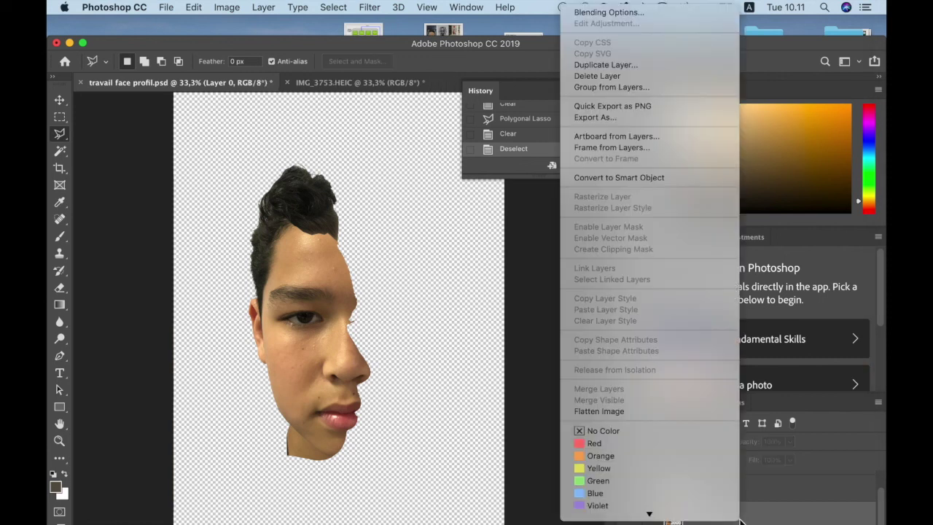
click(611, 77)
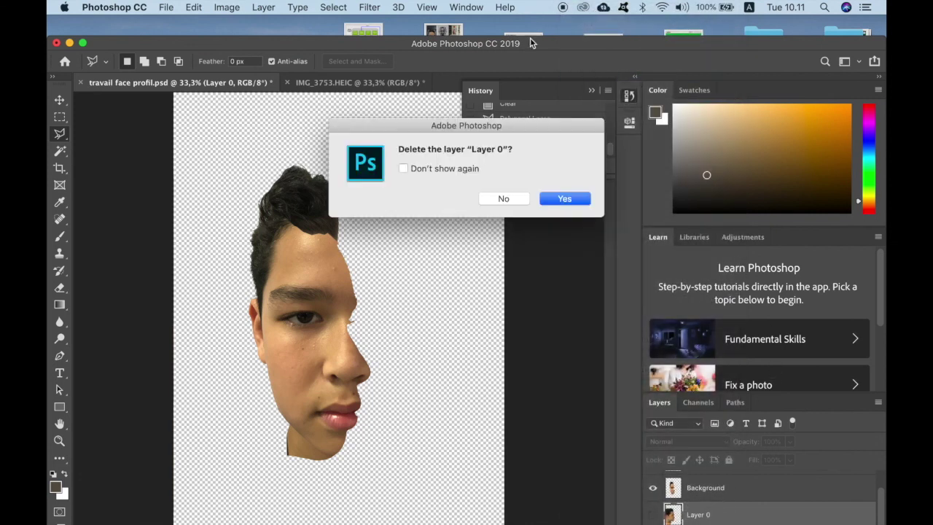
click(558, 205)
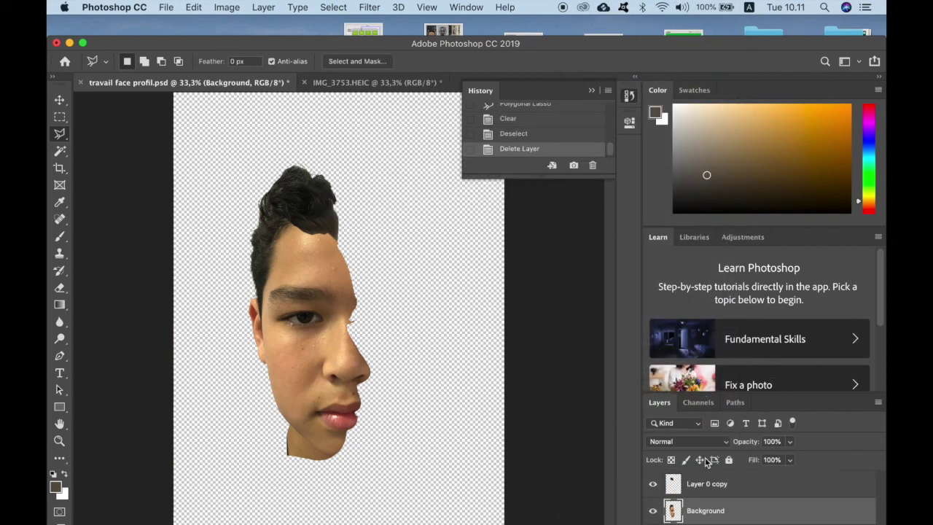
Step: Select both Layer 0 copy and Background and combine them with Merge Visible
click(752, 486)
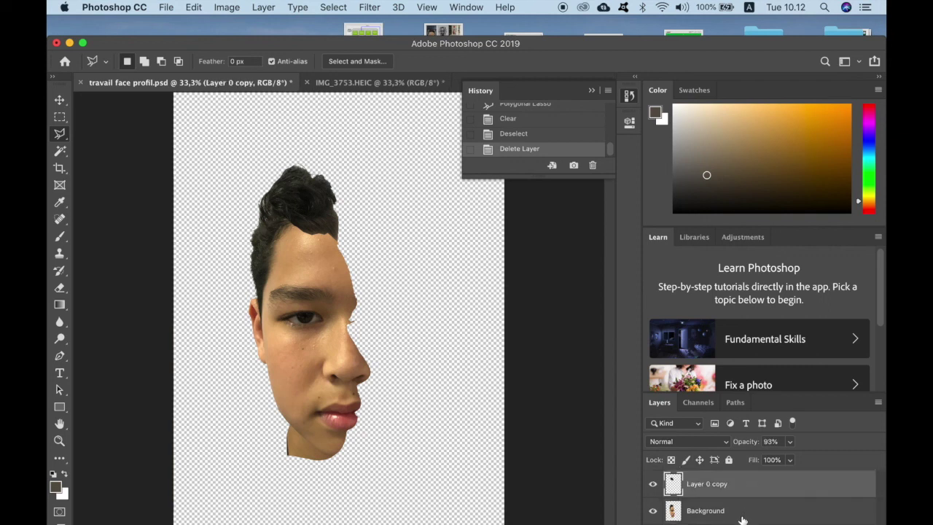
shift+click(743, 514)
right_click(744, 517)
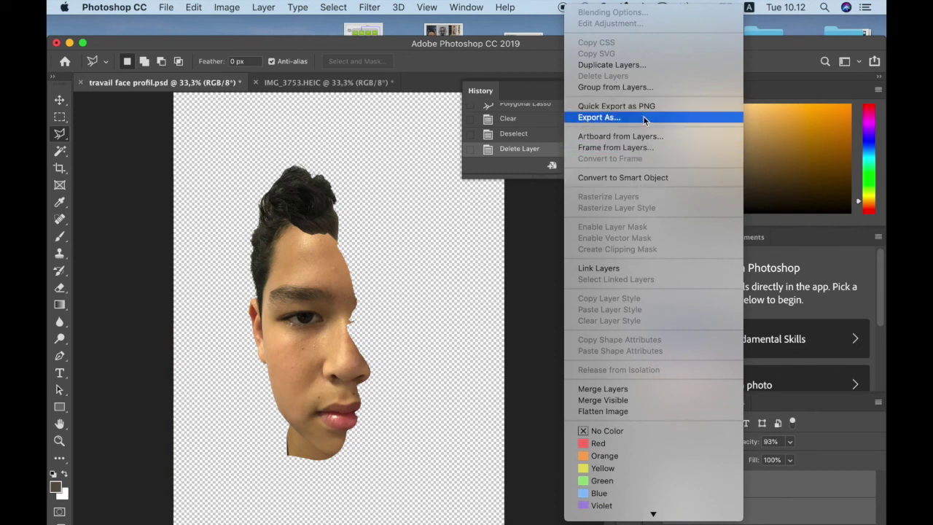
click(630, 402)
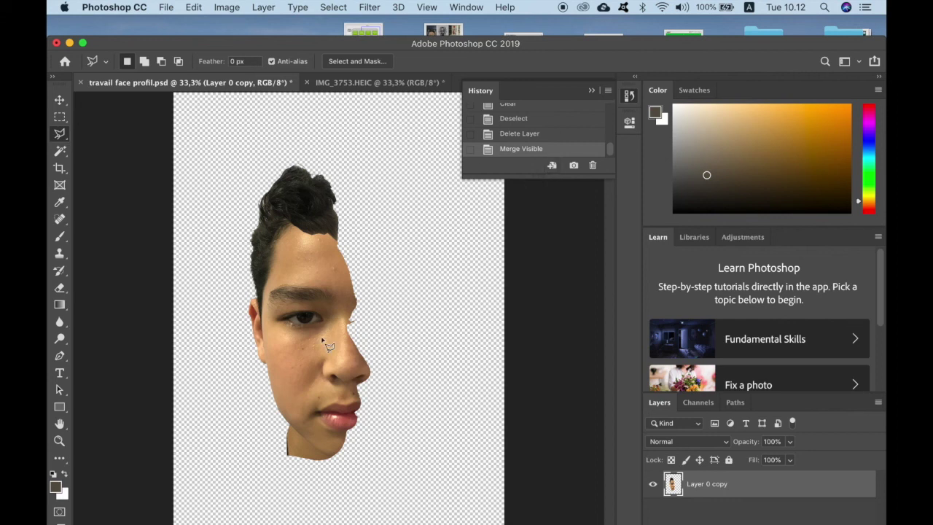
Step: Outline the protruding eyelash tip at the nose bridge with the Polygonal Lasso, cutting along the profile edge
key(super+plus)
key(super+plus)
key(super+plus)
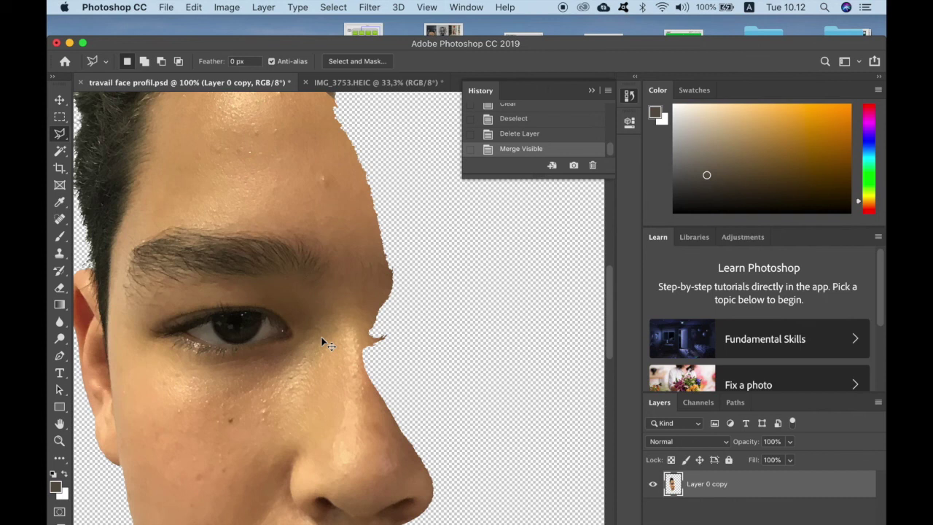
key(super+plus)
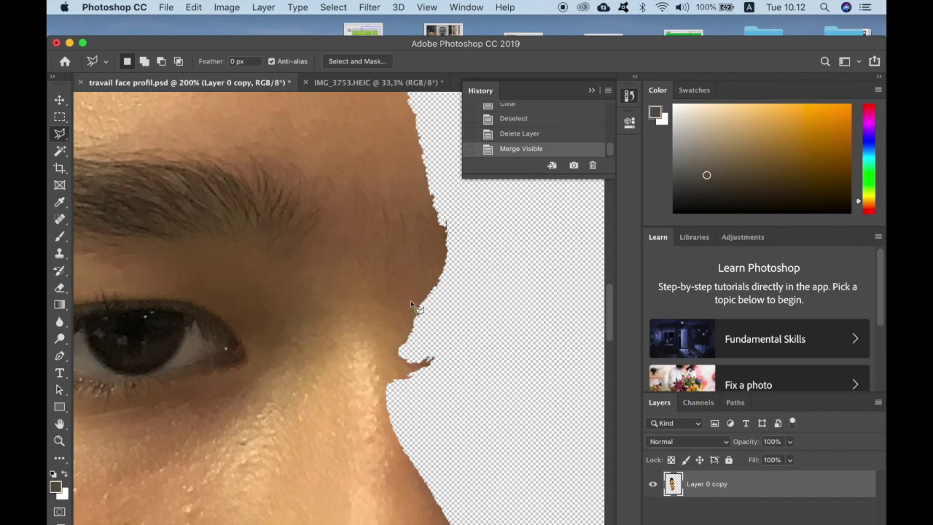
click(399, 349)
click(430, 402)
click(462, 353)
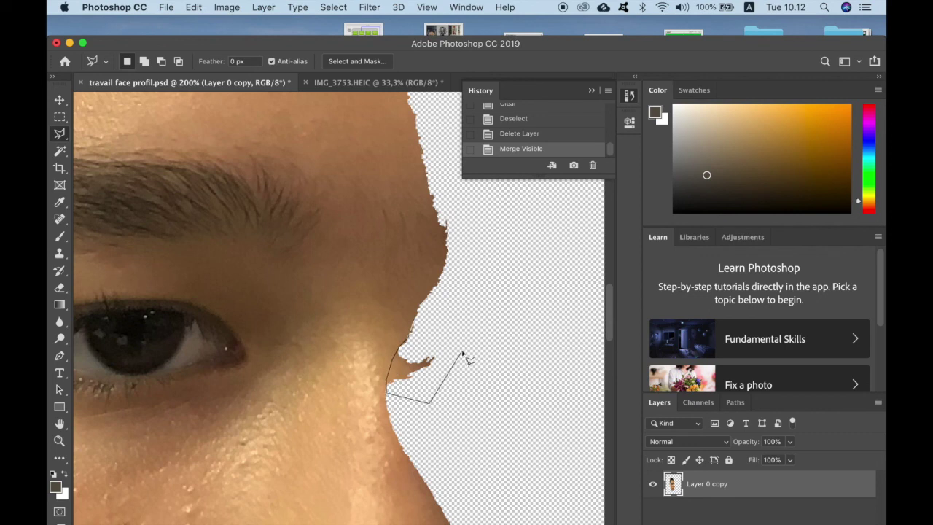
click(414, 323)
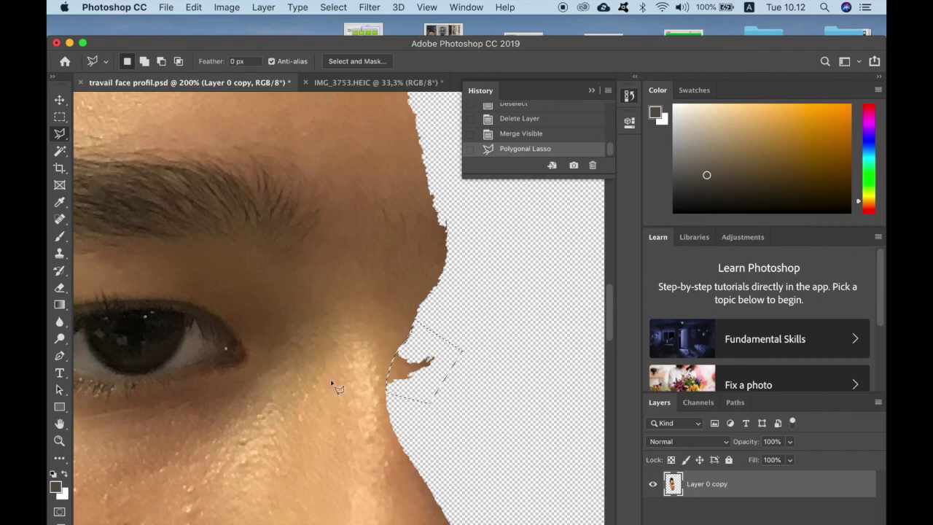
Step: Move the selected eyelash piece up to the brow ridge on the profile edge, and clear the selection
click(60, 100)
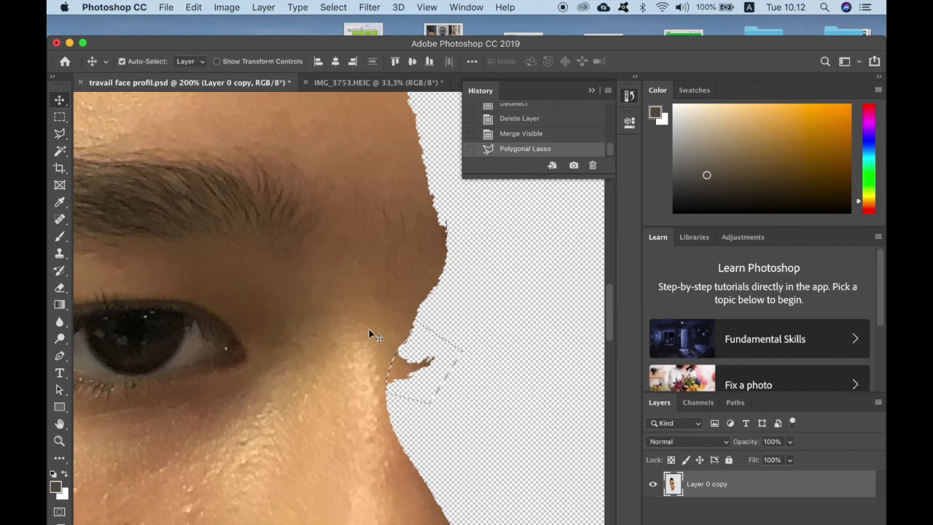
key(super+minus)
key(super+minus)
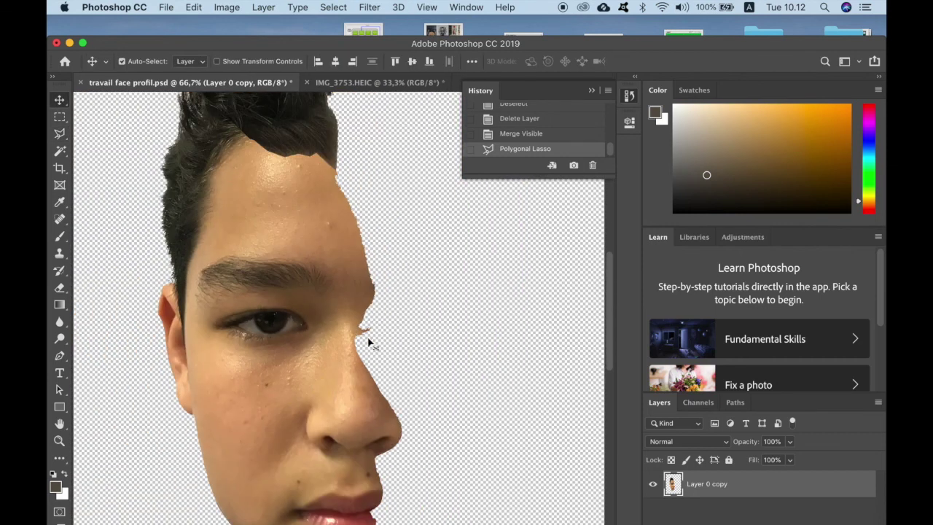
drag(362, 336, 375, 309)
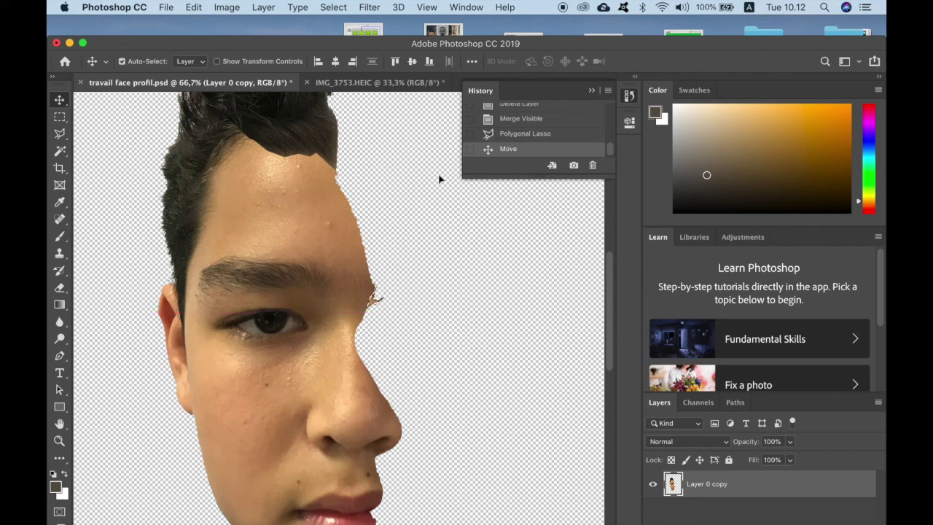
click(336, 8)
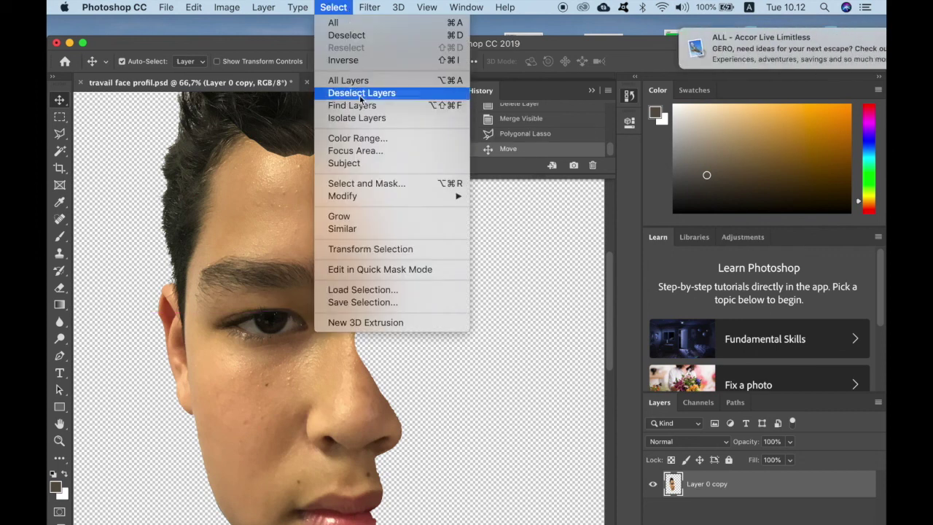
click(341, 35)
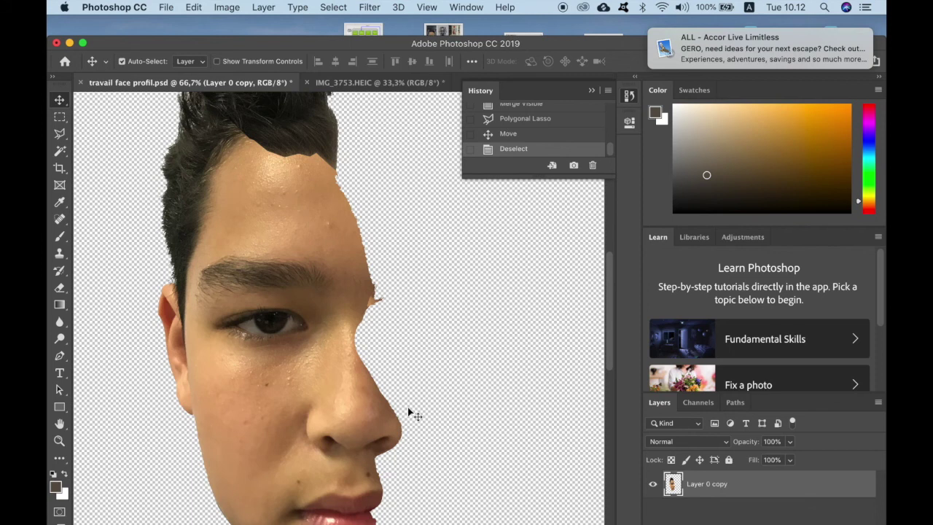
Step: Select the whole face by inverting a Magic Wand selection of the transparent area, and move it toward the canvas center
scroll(346, 412, left, 1)
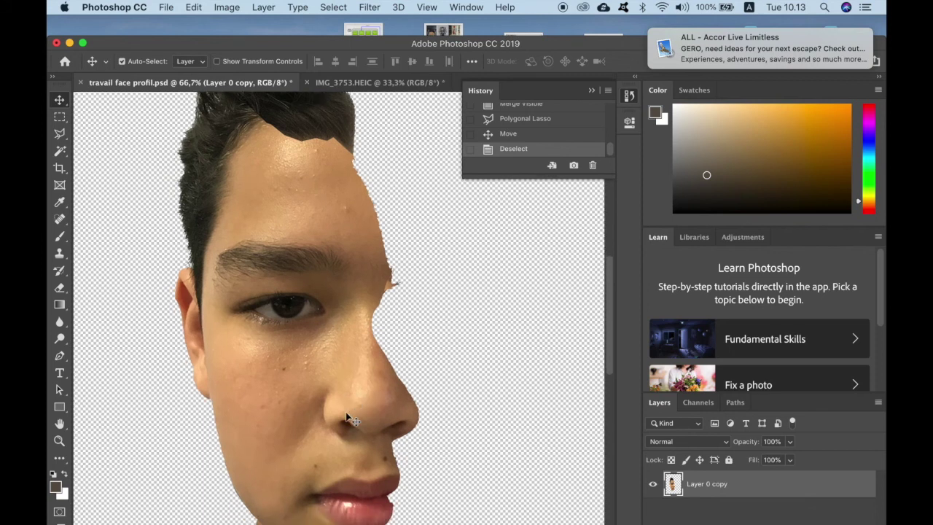
key(super+minus)
key(super+minus)
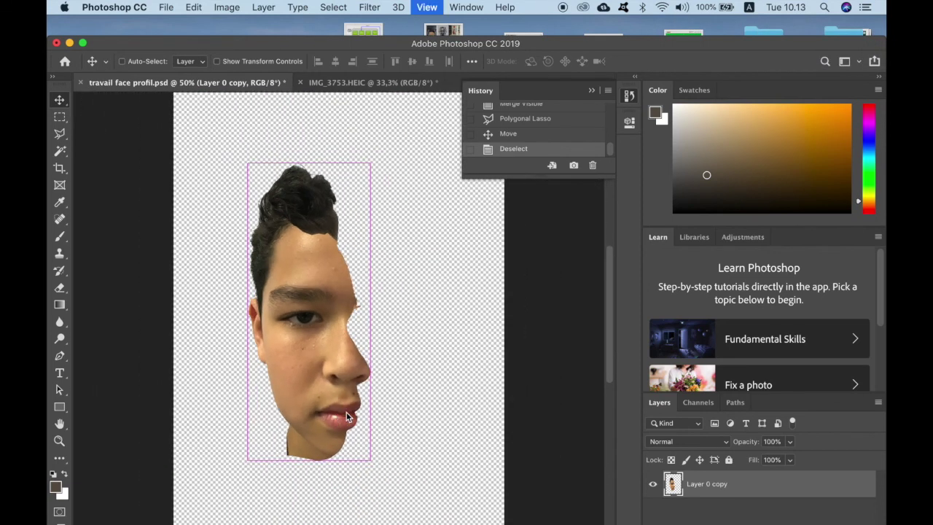
click(60, 151)
click(436, 282)
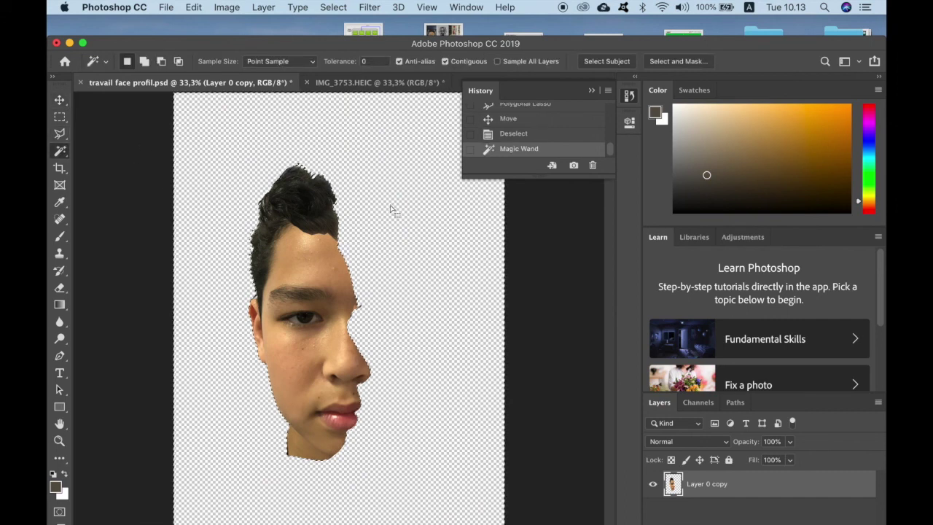
click(333, 8)
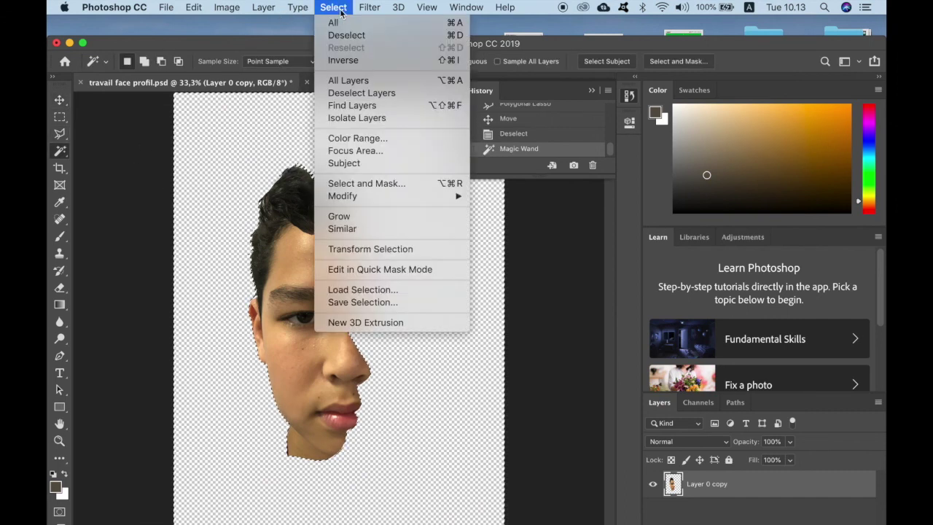
click(355, 61)
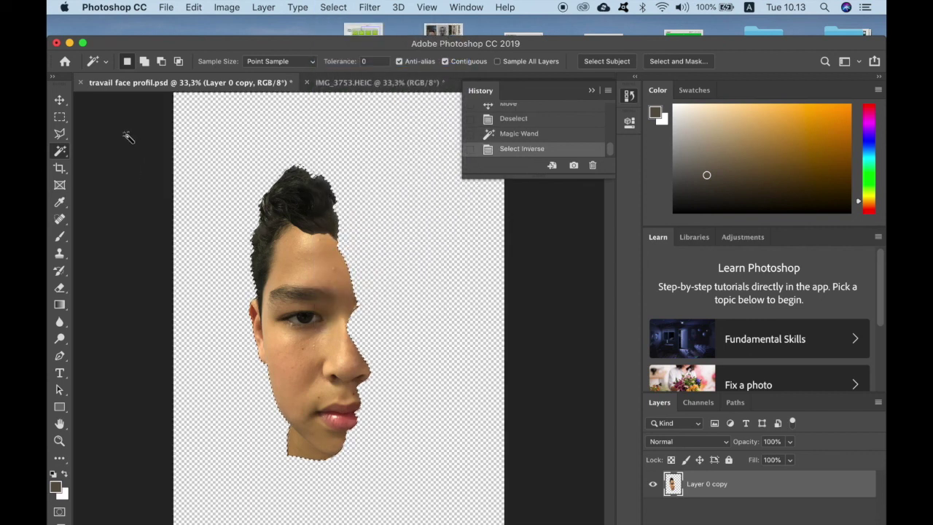
click(60, 99)
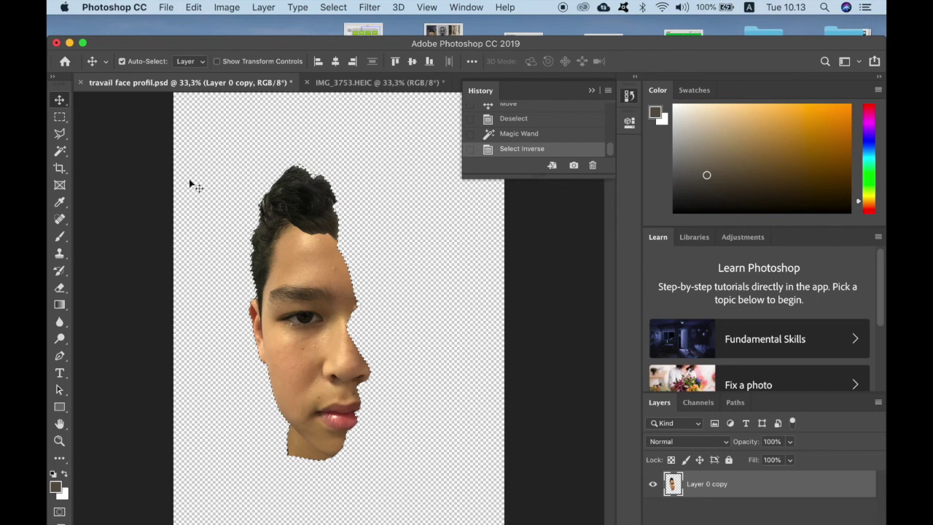
drag(313, 353, 343, 337)
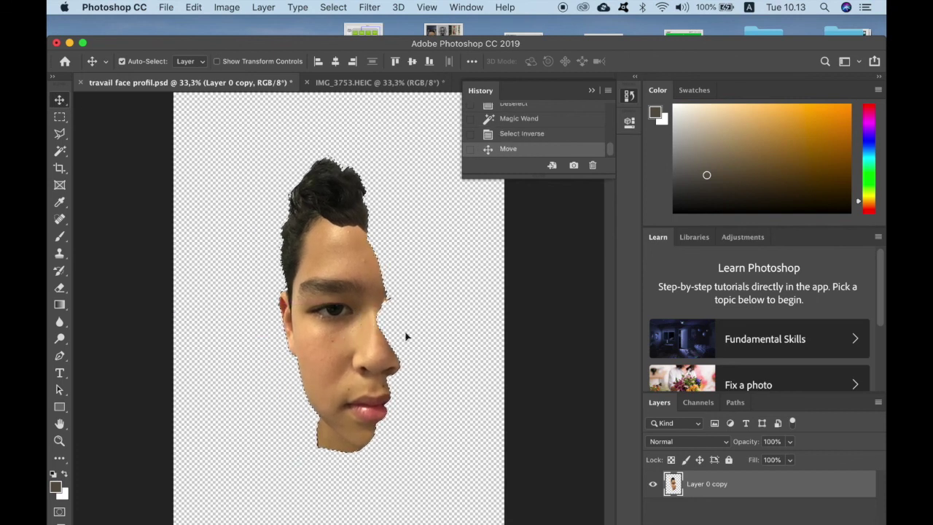
Step: Crop the image to a rectangular marquee drawn around the face with a margin on every side
click(60, 117)
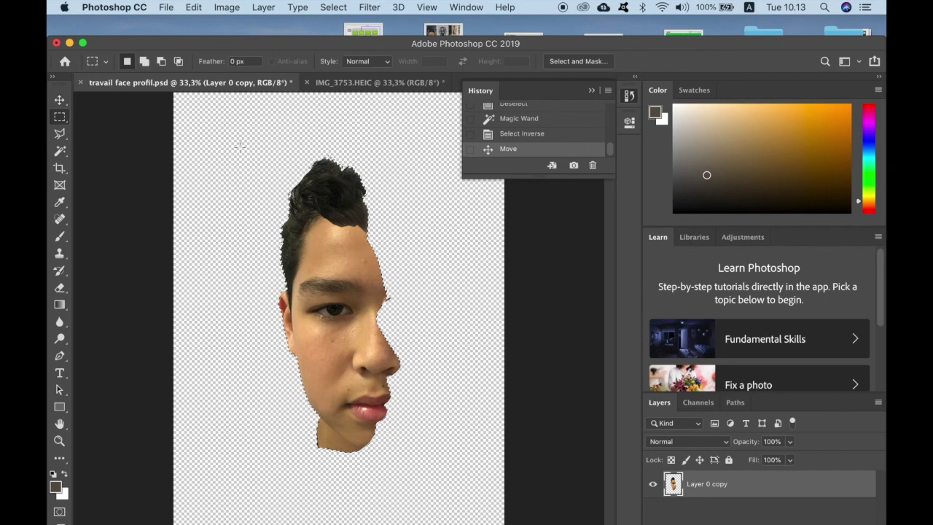
drag(208, 147, 471, 489)
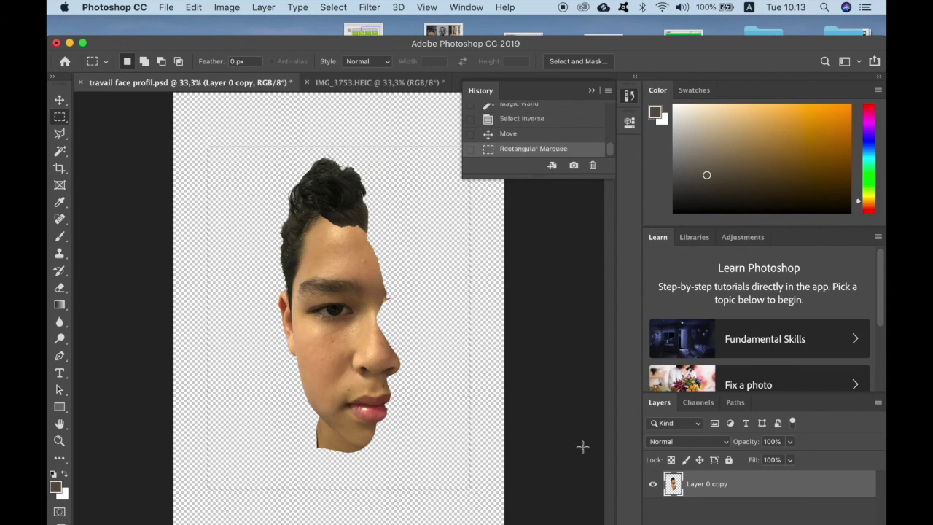
click(228, 13)
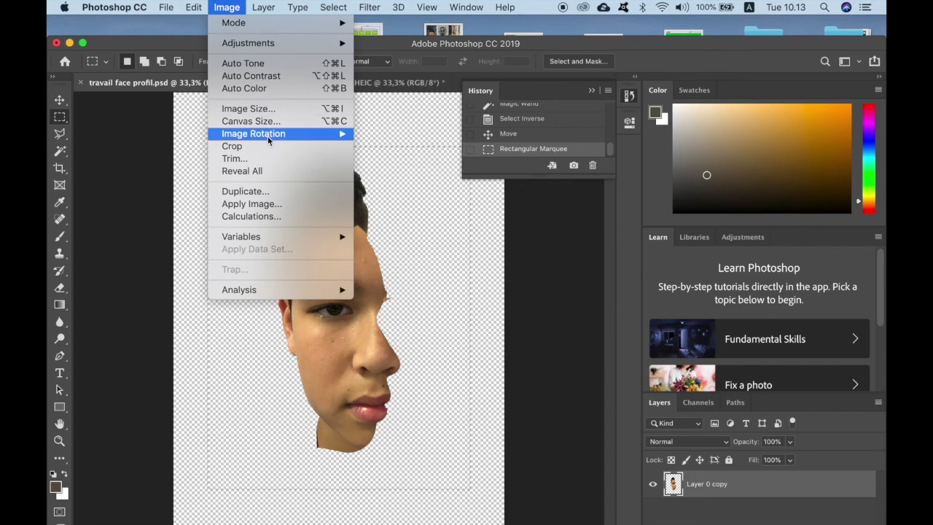
click(246, 150)
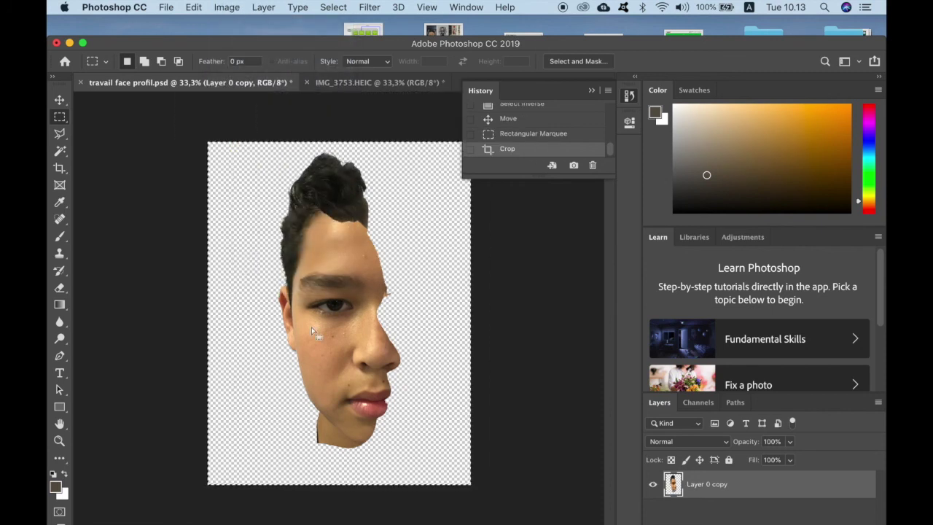
Step: Create a new layer named Layer 1 with no color label and place it beneath Layer 0 copy
click(264, 8)
mouse_move(282, 26)
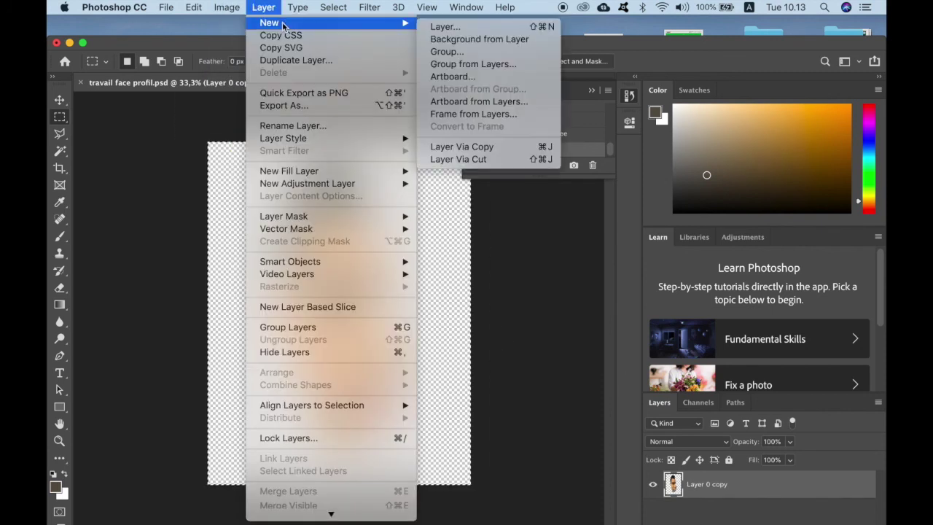
click(444, 26)
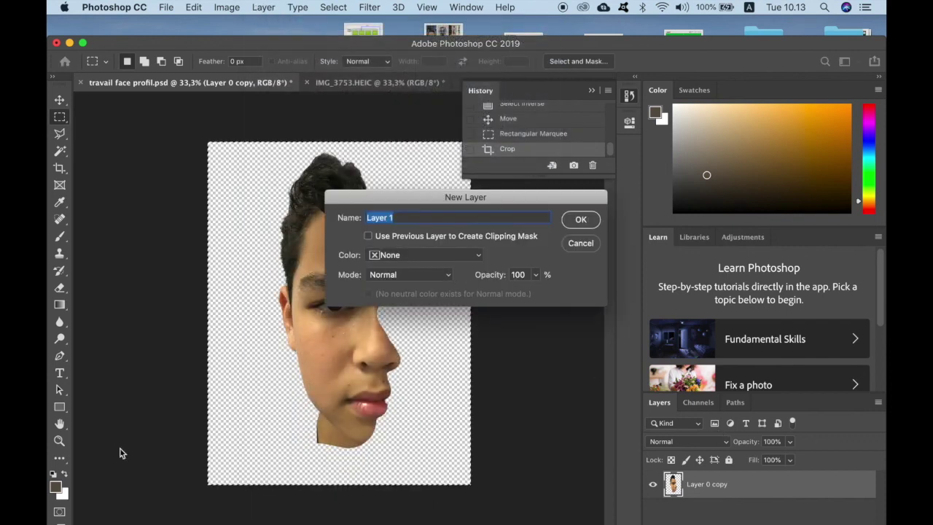
click(468, 256)
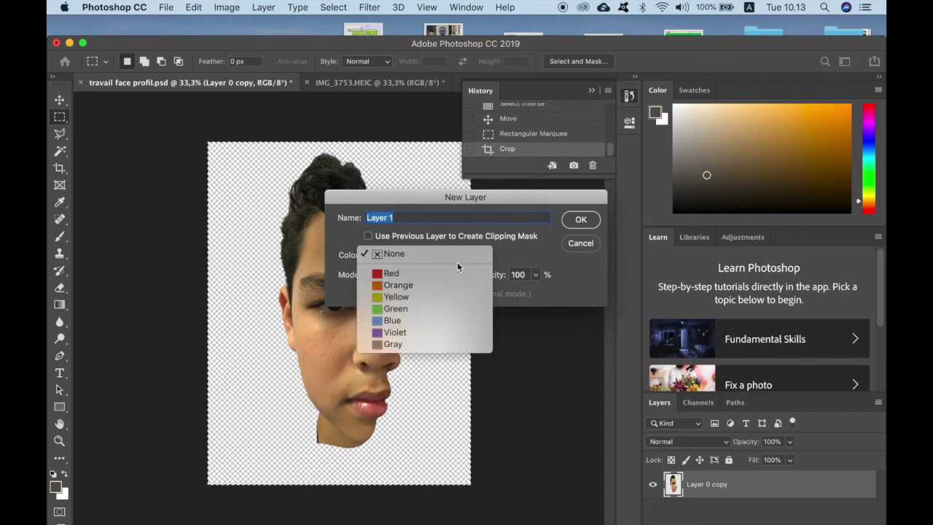
click(503, 224)
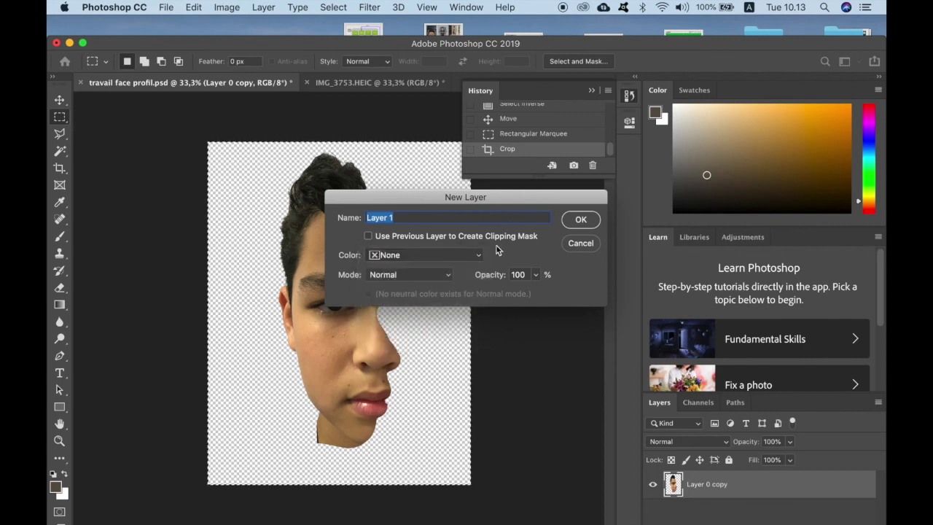
click(480, 253)
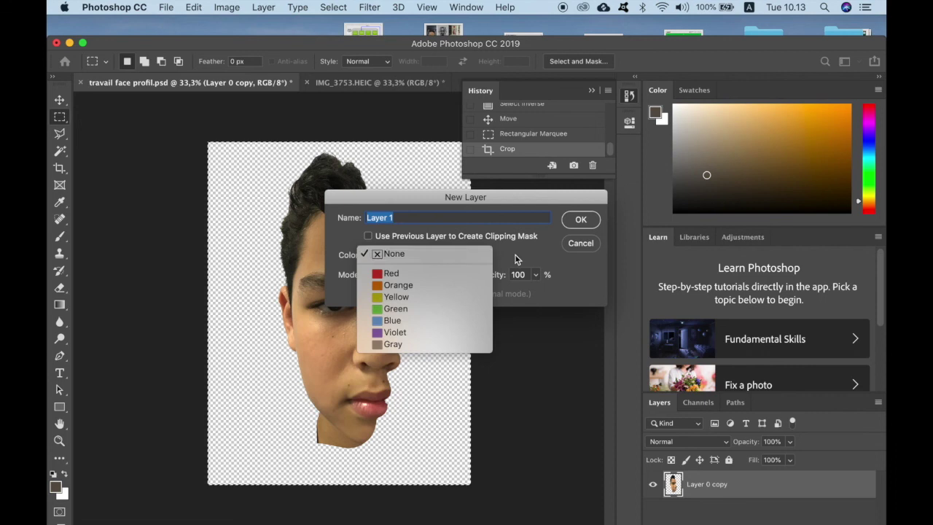
click(516, 255)
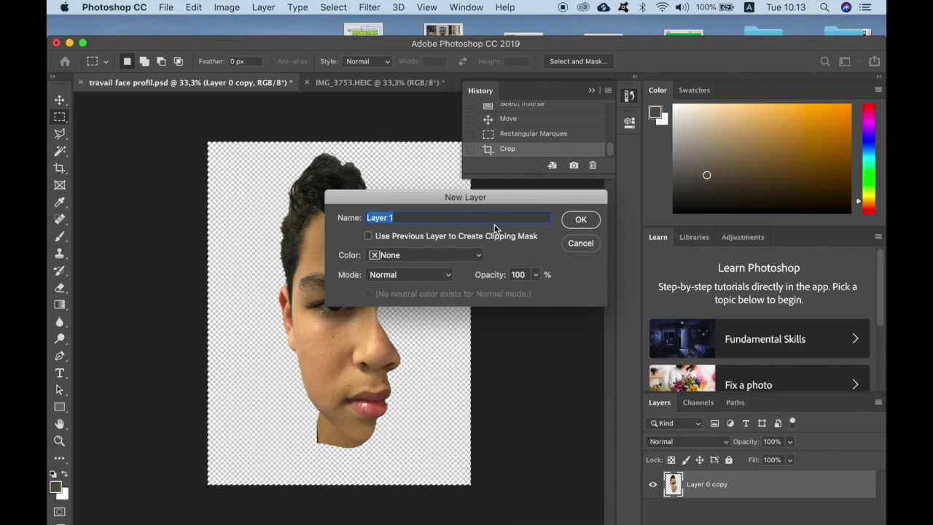
click(581, 221)
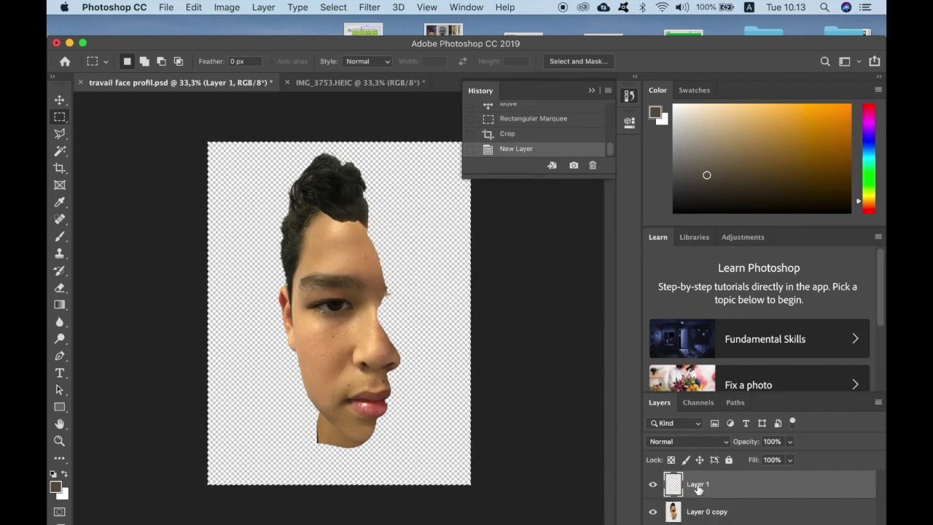
drag(710, 487, 708, 519)
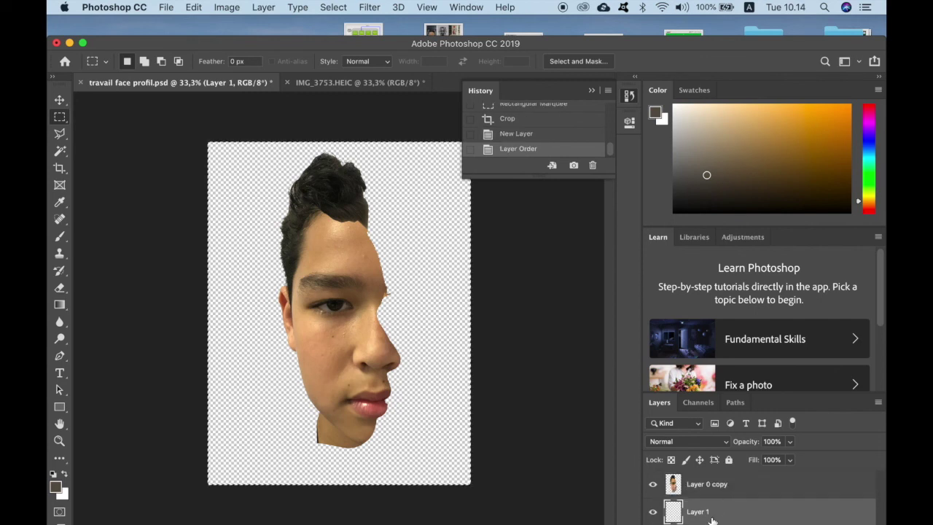
Step: Fill Layer 1 with the white background color in Normal mode at 100% opacity
click(193, 8)
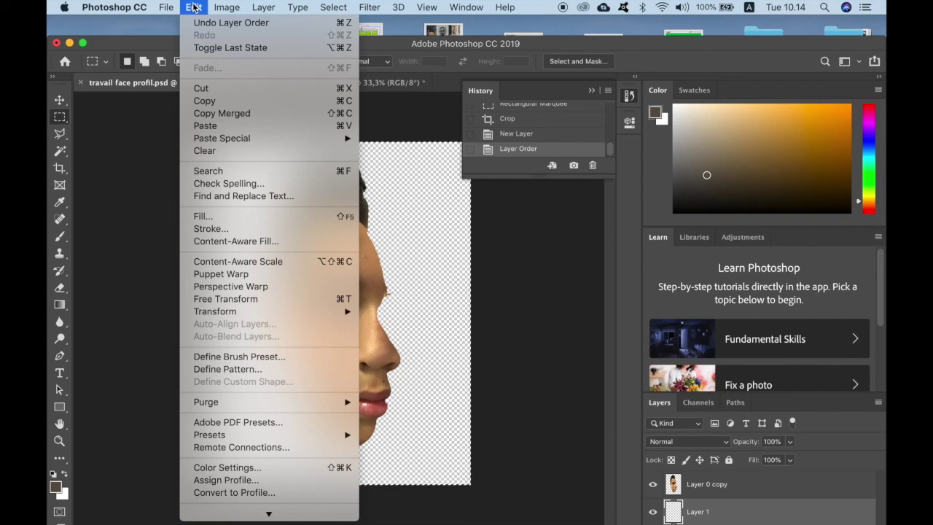
click(202, 217)
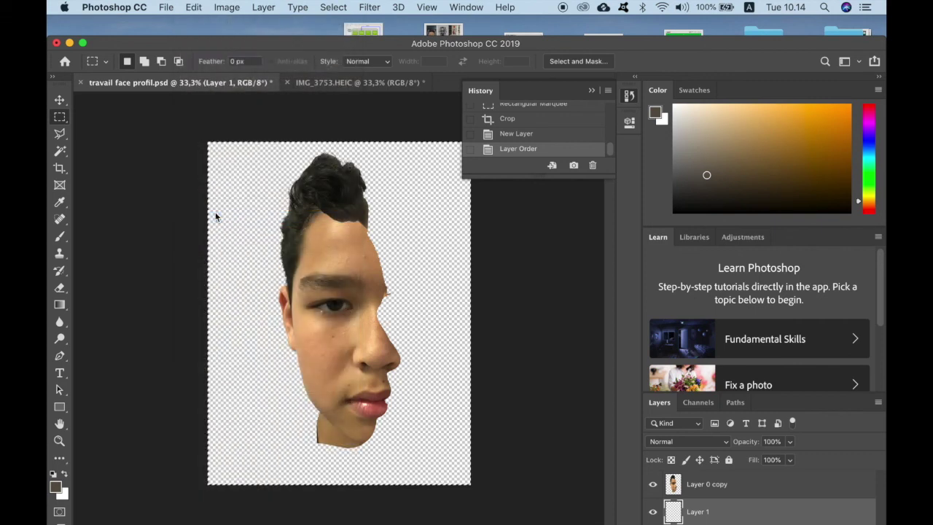
click(509, 194)
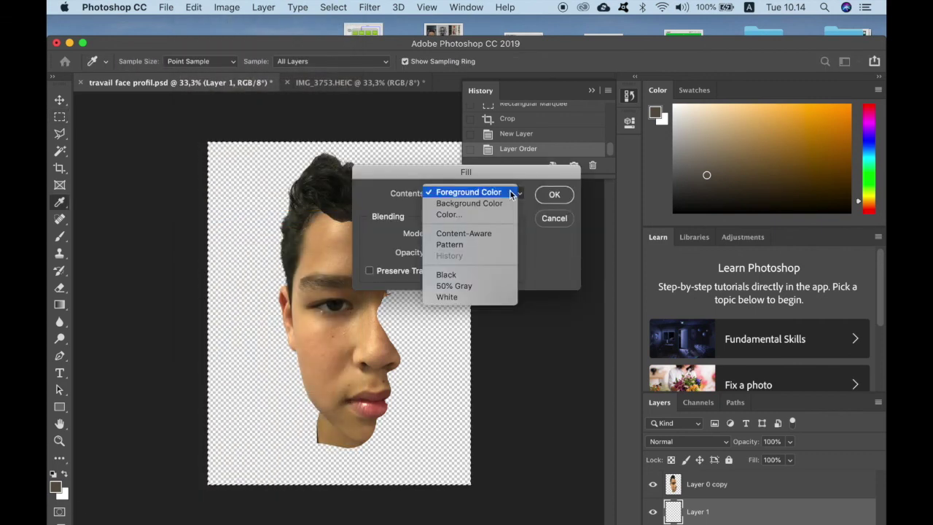
click(485, 202)
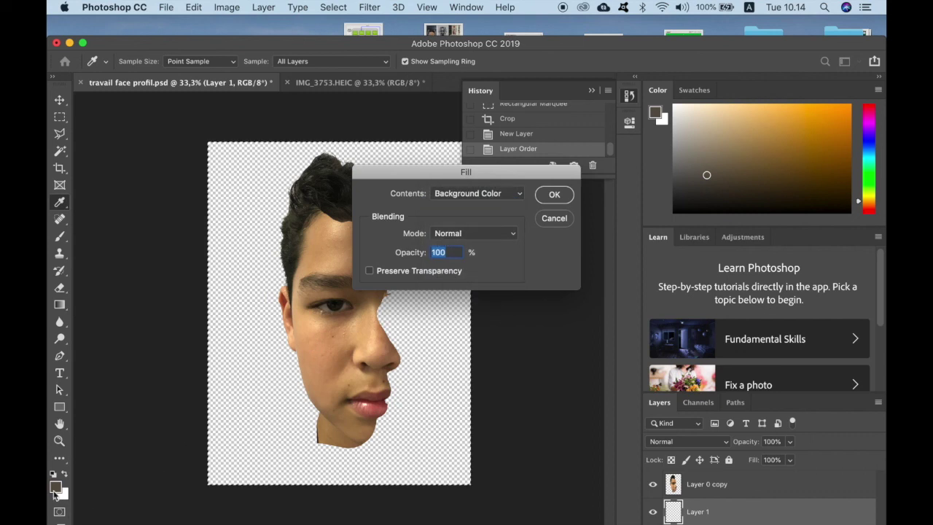
click(556, 195)
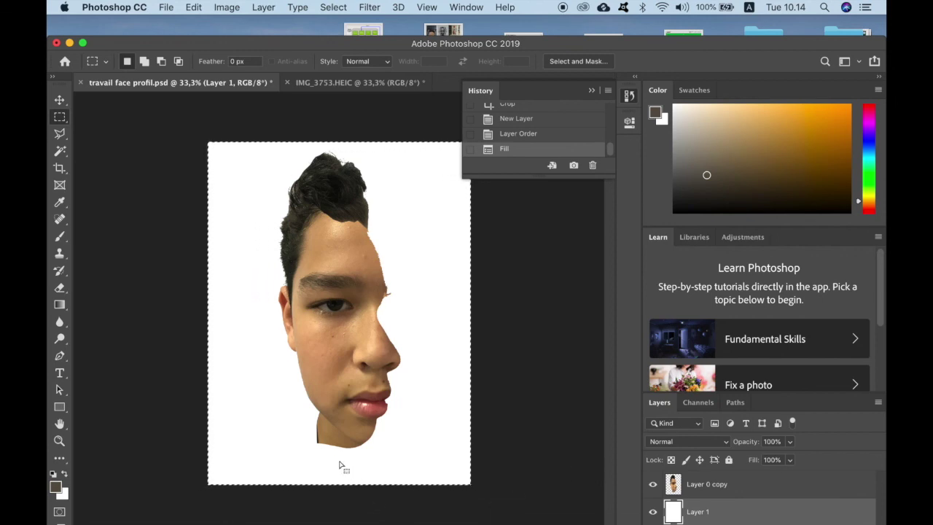
Step: Activate Layer 0 copy and deselect the whole-canvas selection, with the Polygonal Lasso ready at the neck
click(722, 495)
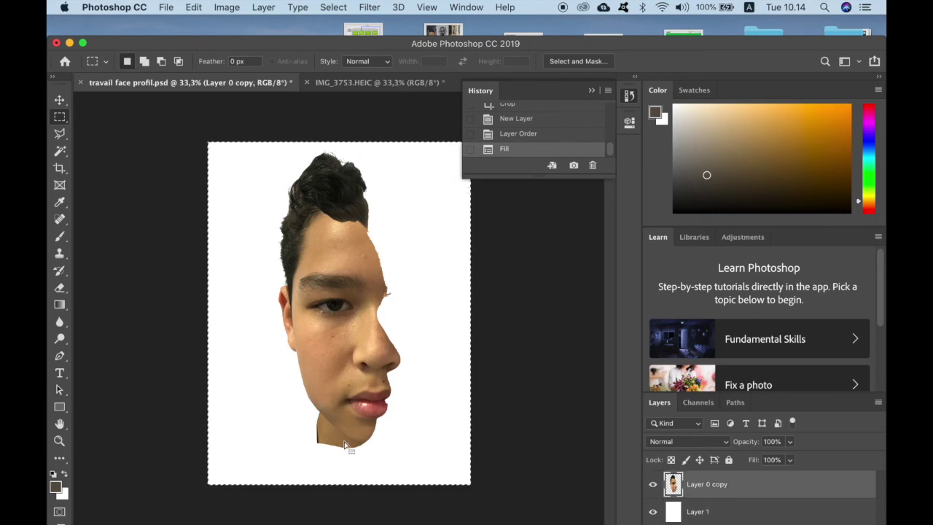
key(super+plus)
key(super+plus)
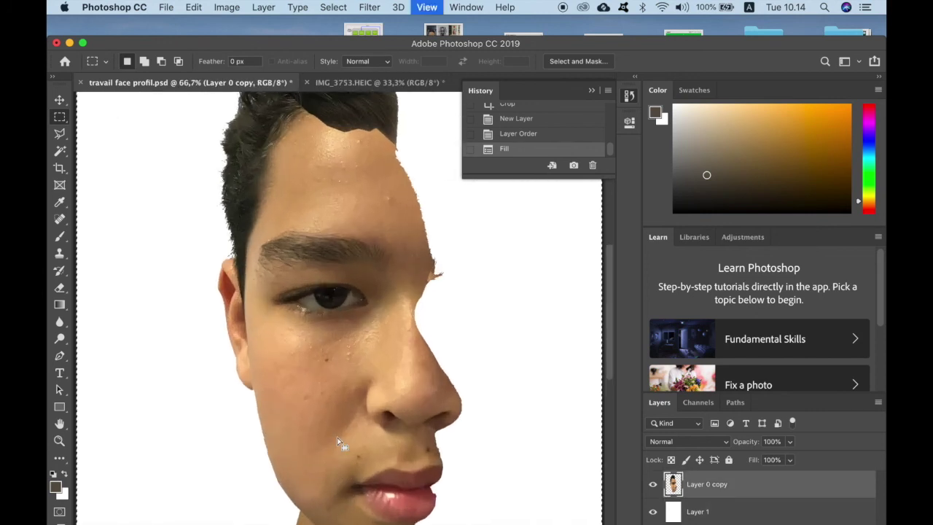
scroll(337, 441, down, 5)
scroll(337, 441, up, 2)
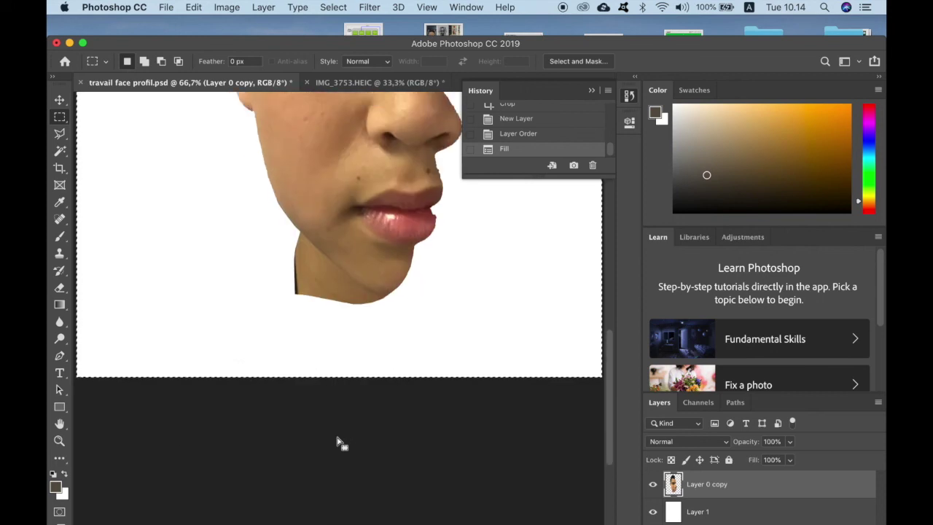
key(super+plus)
key(super+plus)
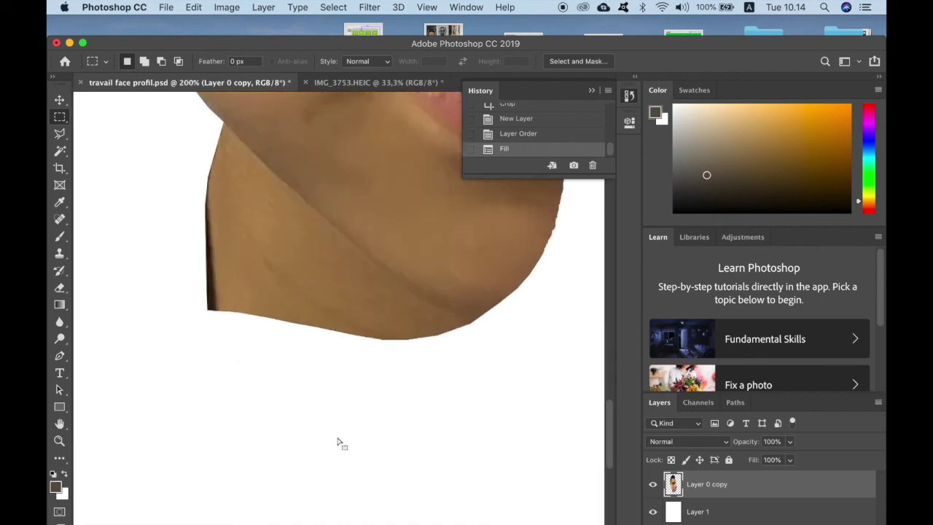
key(l)
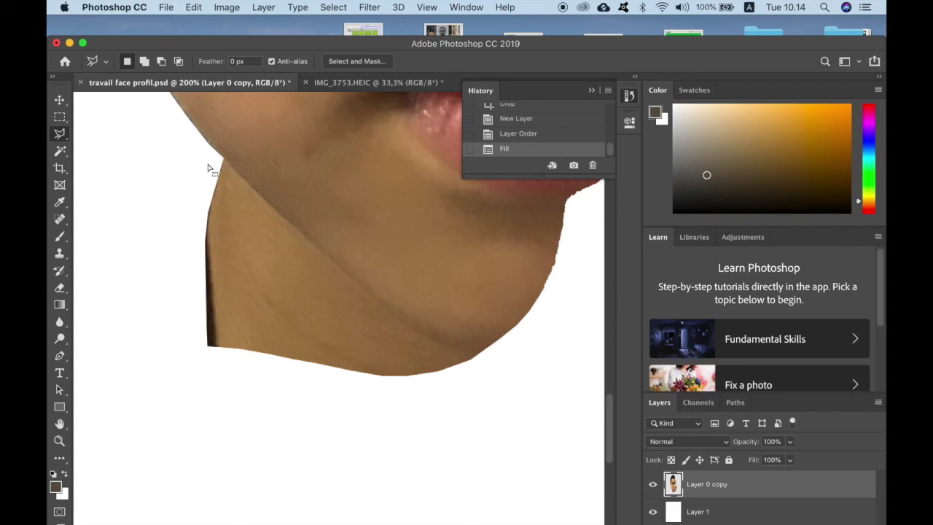
key(super+d)
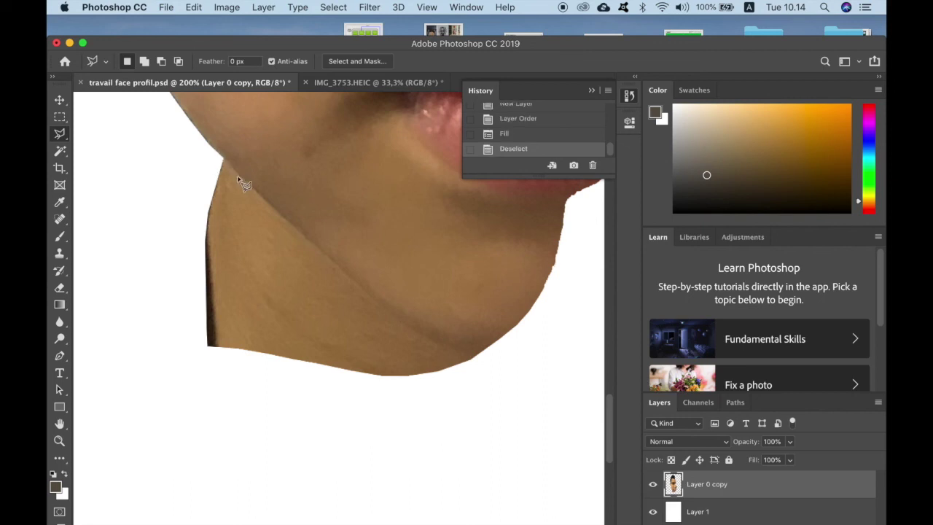
Step: Outline the neck along the jawline with the Polygonal Lasso, delete it from Layer 0 copy, and deselect
click(218, 155)
click(234, 170)
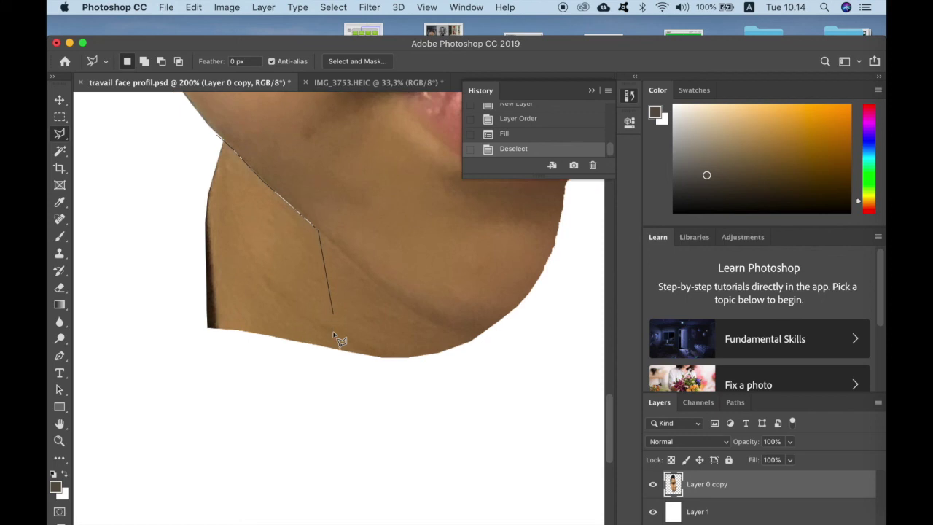
scroll(334, 339, up, 3)
scroll(334, 339, up, 1)
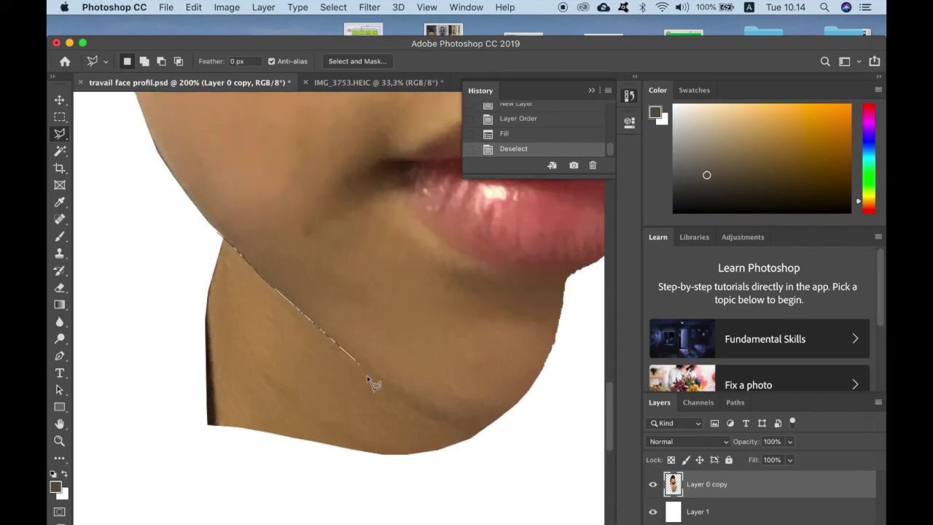
click(432, 422)
click(480, 431)
click(515, 430)
click(471, 505)
click(120, 464)
double_click(146, 267)
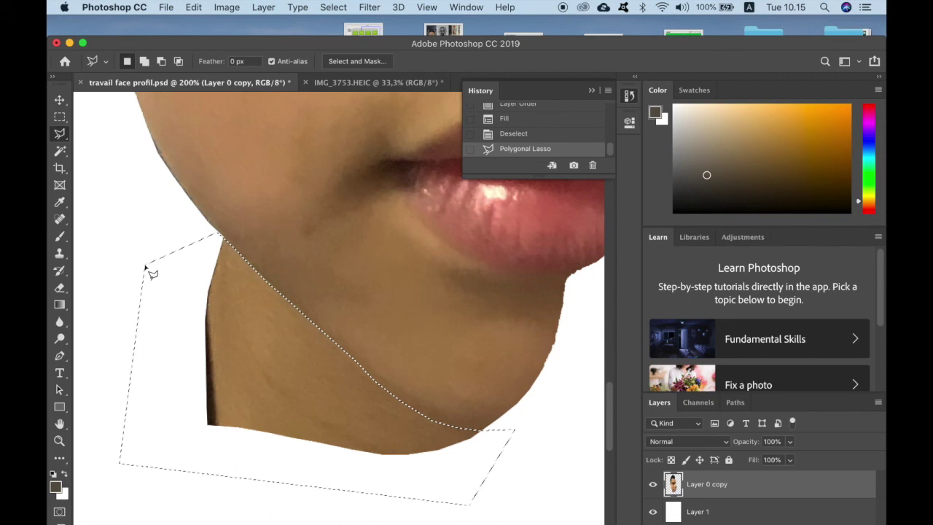
key(BackSpace)
key(super+minus)
key(super+minus)
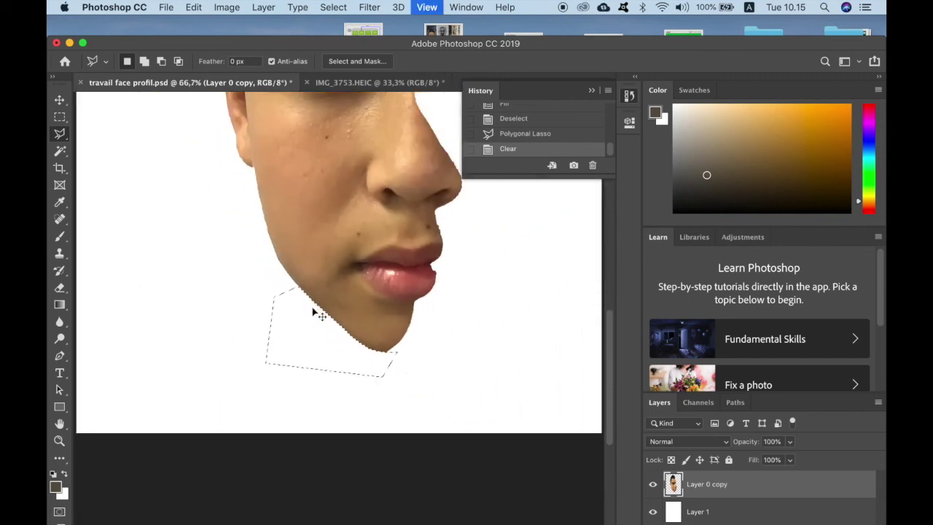
key(super+minus)
key(super+minus)
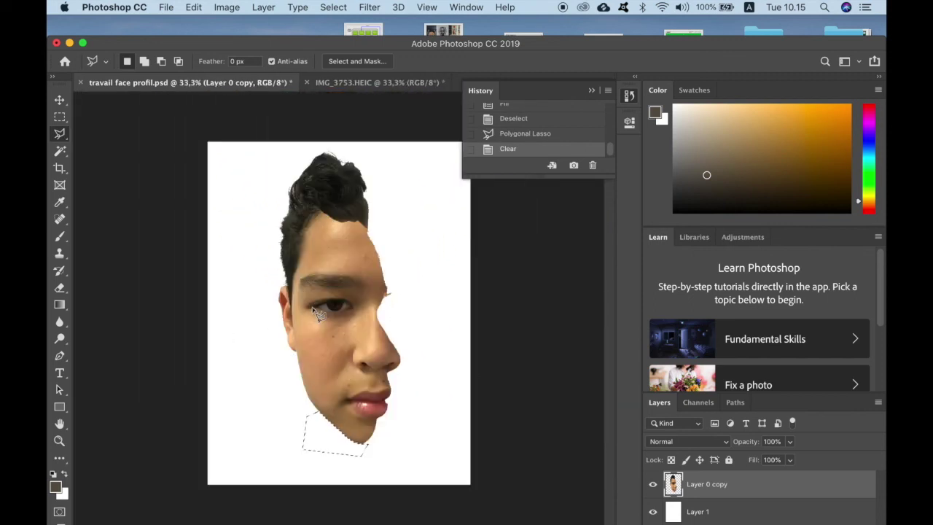
click(333, 7)
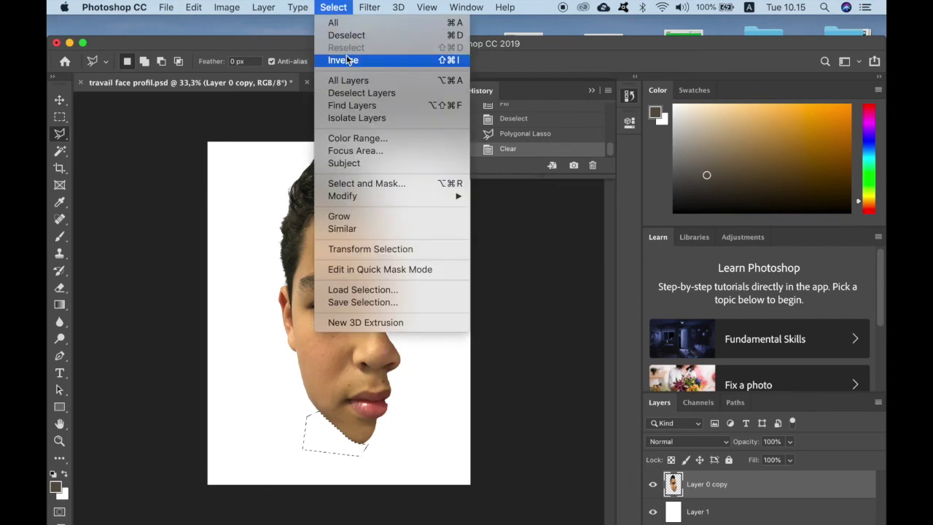
click(346, 35)
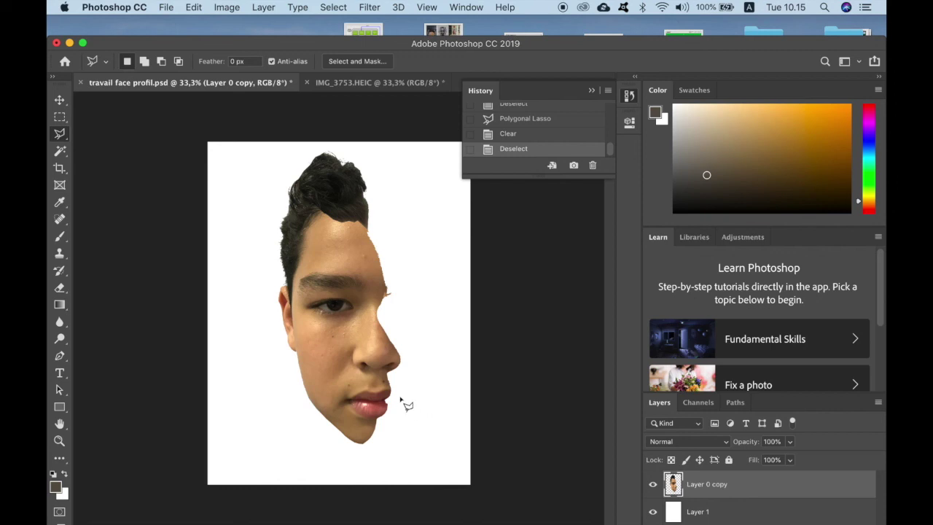
Step: Save the changes to travail face profil.psd and check its image size settings without altering them
click(167, 7)
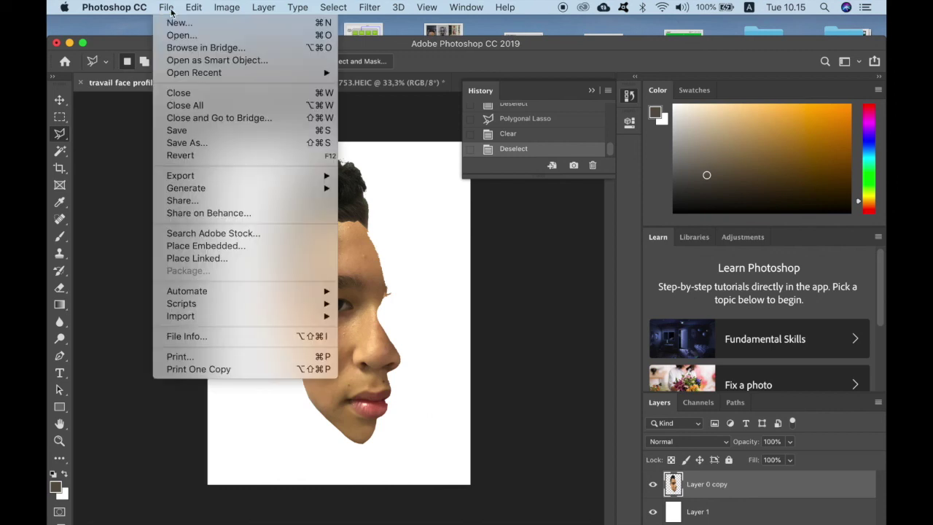
click(195, 131)
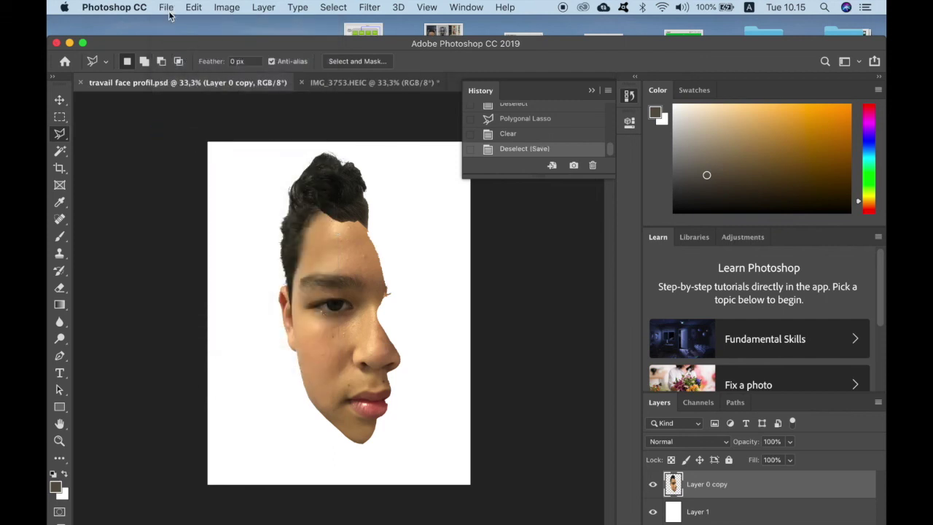
click(228, 7)
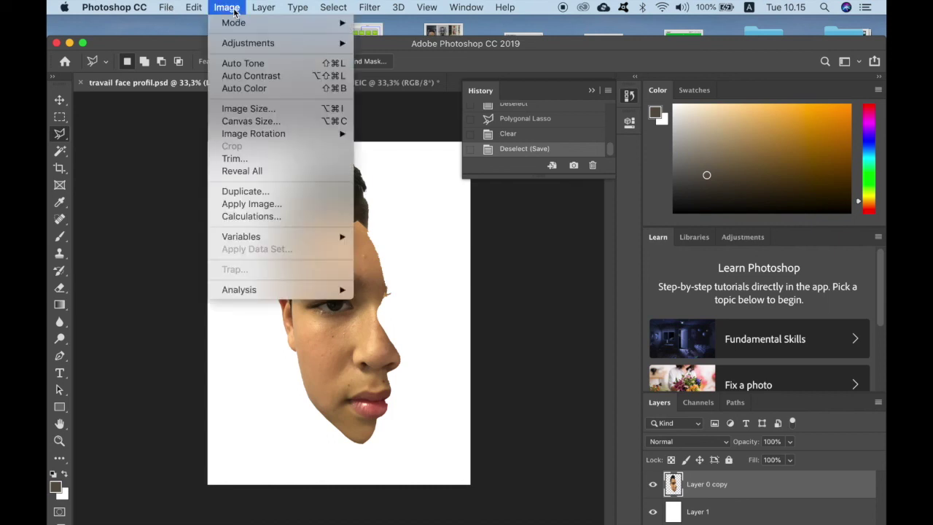
click(246, 109)
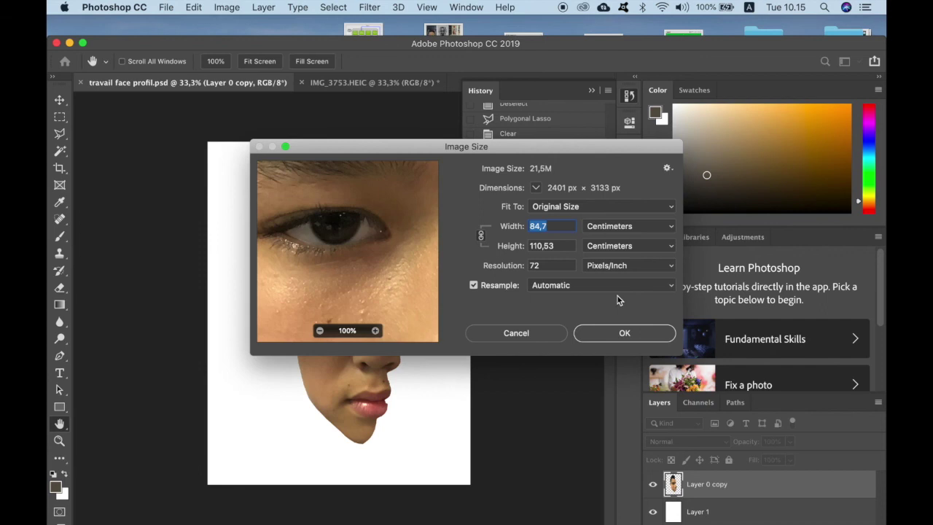
click(625, 333)
Step: Start saving the document under a new file, choosing Photoshop PDF as the format
click(169, 12)
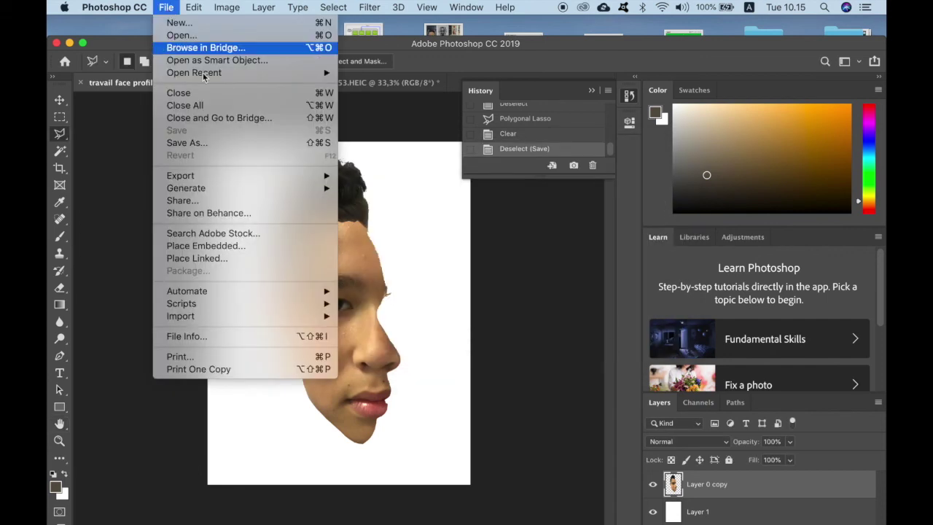
click(211, 143)
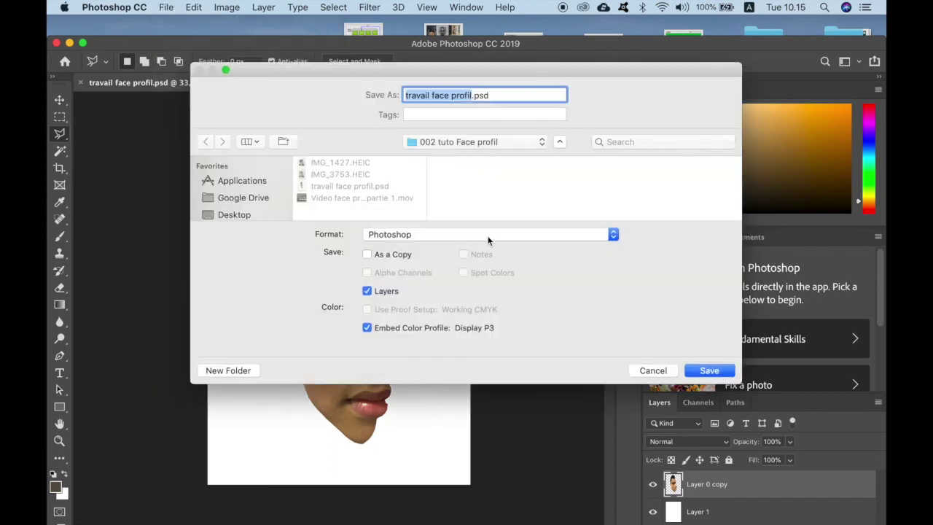
click(489, 237)
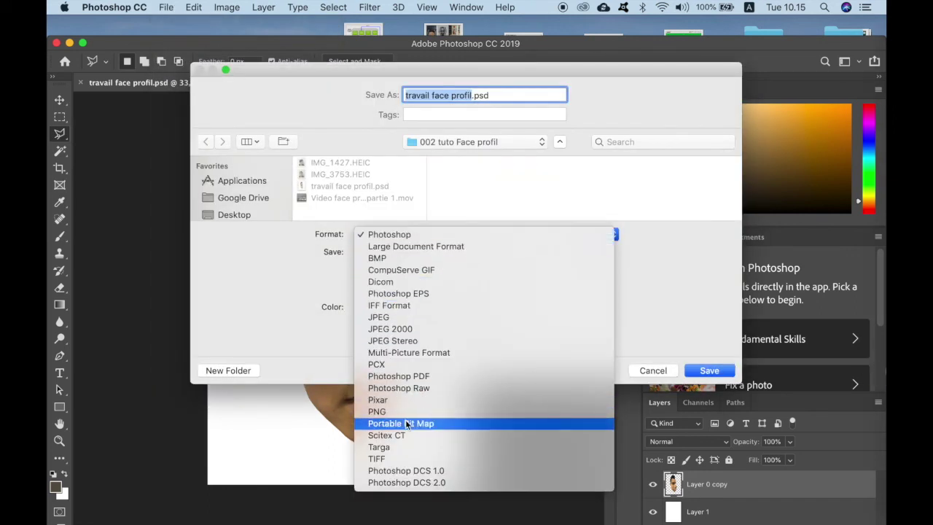
click(448, 378)
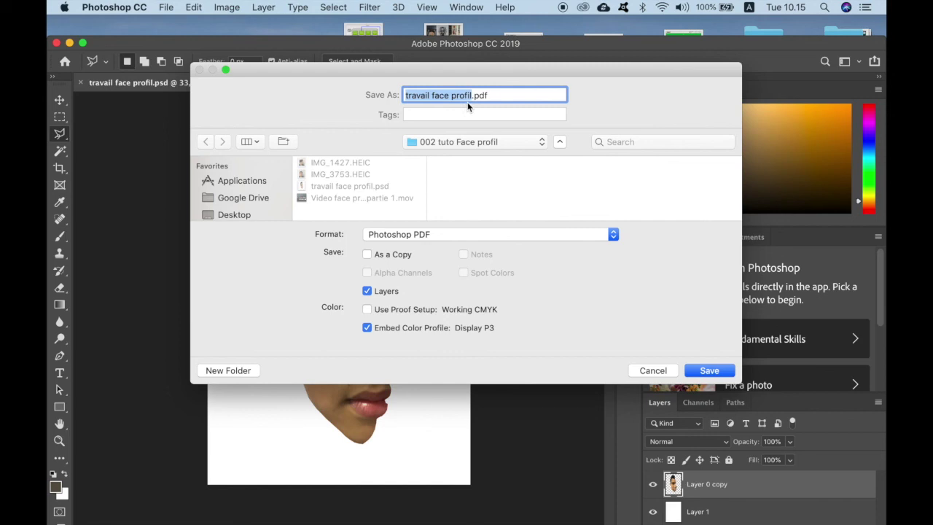
Step: Name the PDF "face profil" followed by the boy's first name and save it in the 002 tuto Face profil folder
click(433, 95)
key(BackSpace)
key(BackSpace)
key(BackSpace)
key(BackSpace)
key(BackSpace)
key(BackSpace)
key(BackSpace)
key(BackSpace)
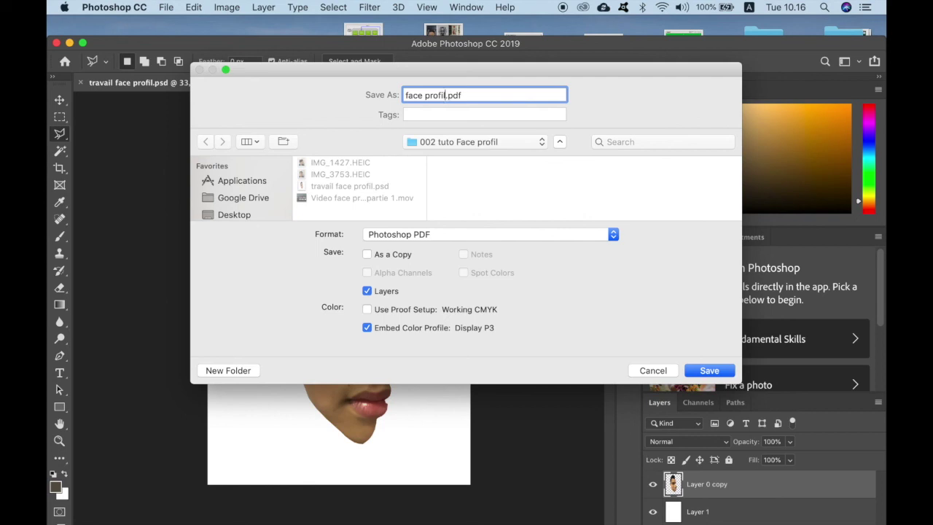
text(go)
click(724, 373)
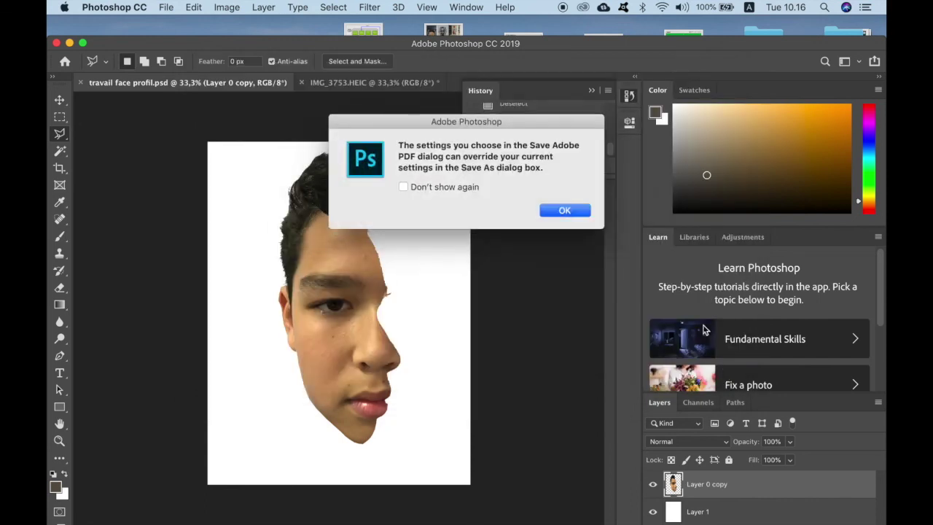
Step: Generate the PDF with the High Quality Print preset, preserving Photoshop editing capabilities
click(565, 211)
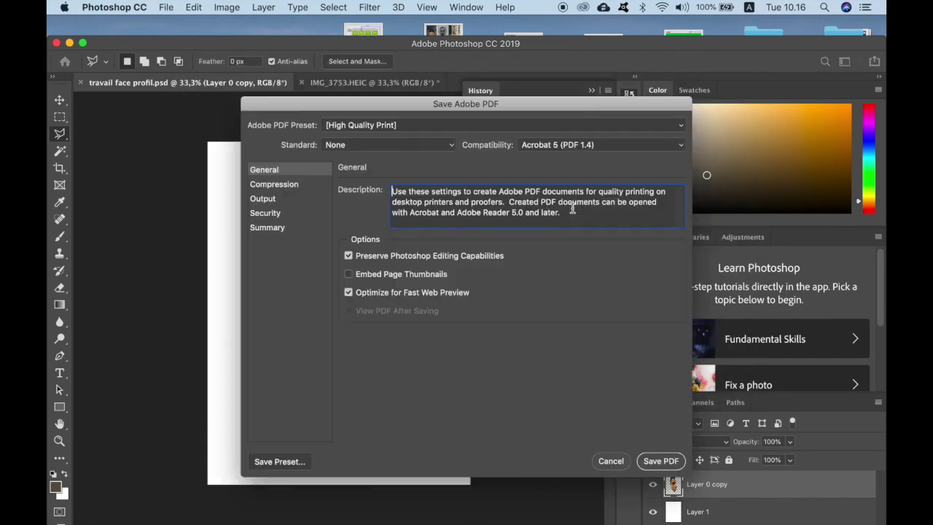
click(660, 461)
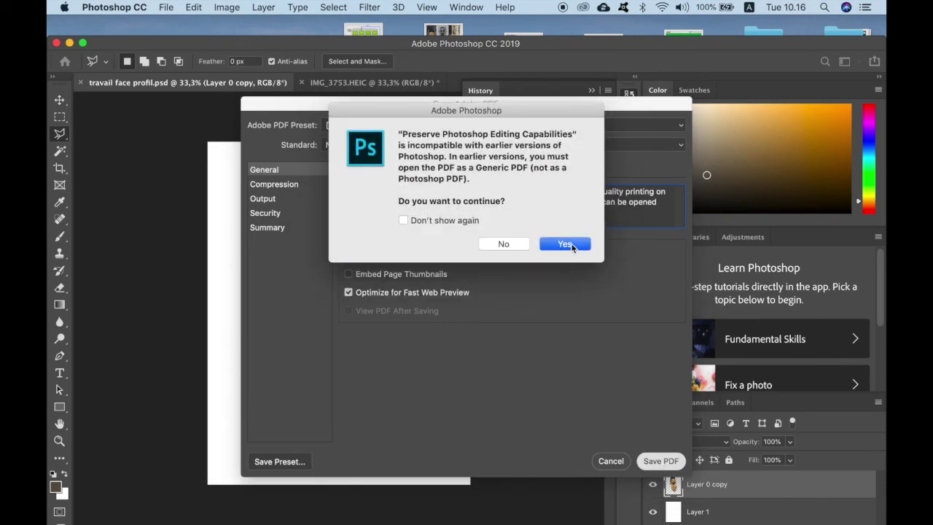
click(566, 244)
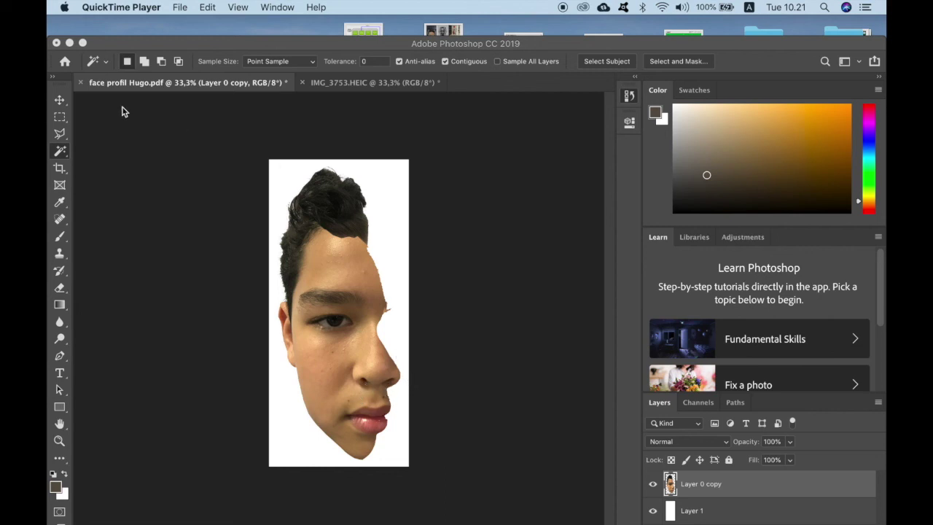
Step: Switch to Photoshop and remove the shifted selection on Layer 0 copy
click(87, 63)
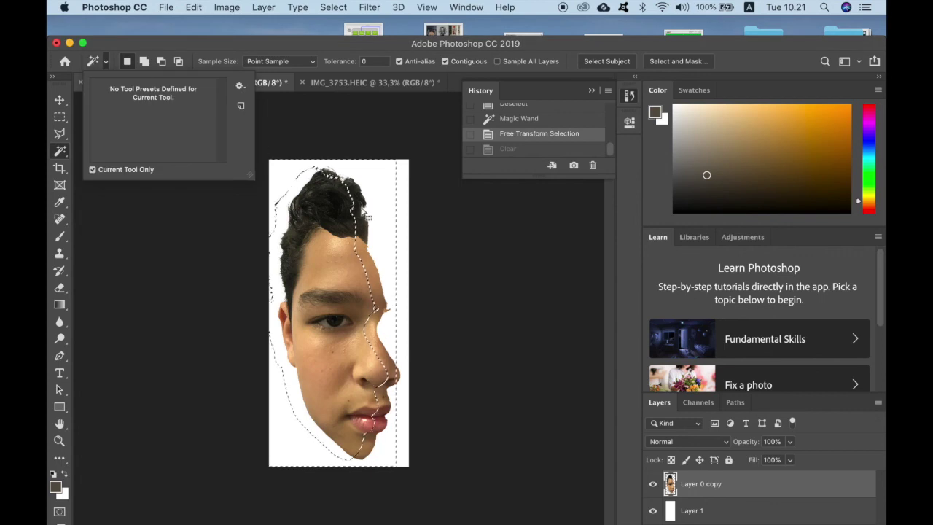
click(748, 494)
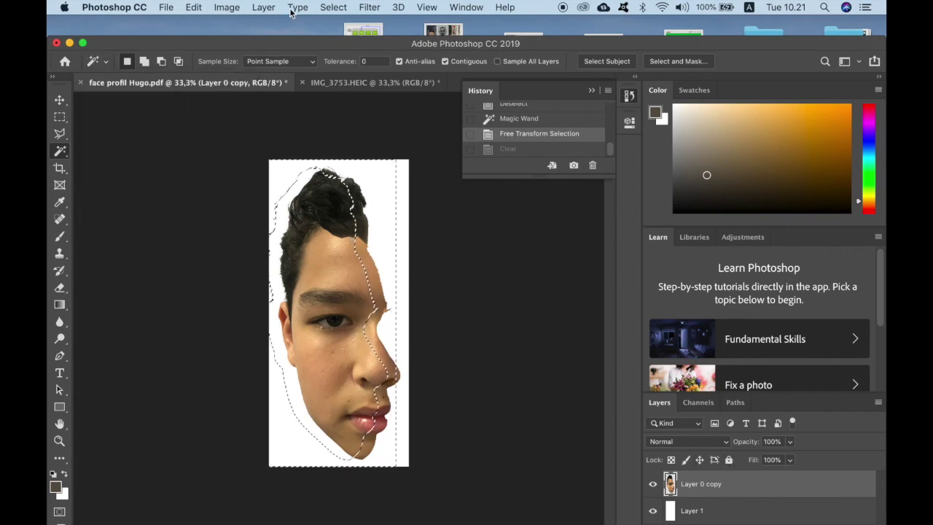
click(333, 7)
click(348, 35)
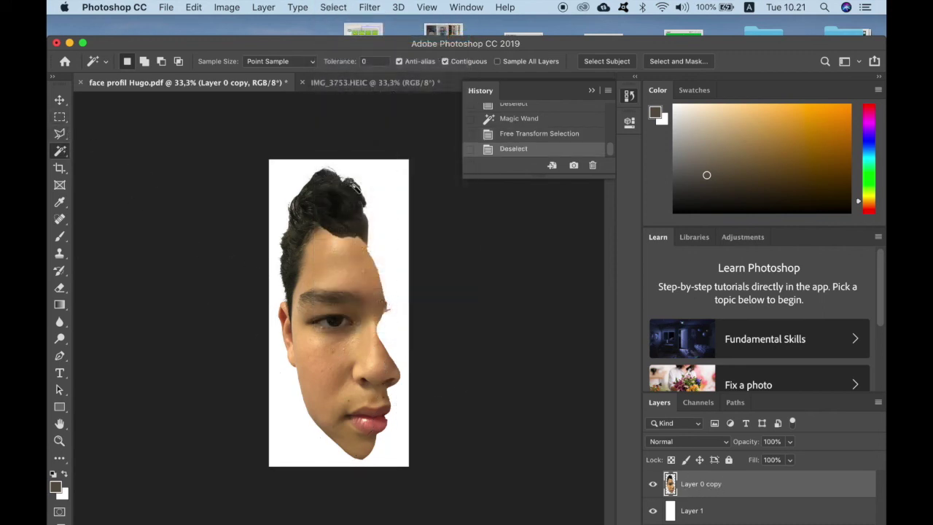
Step: Select the empty area around the face with the Magic Wand and shift its outline left over the profile using Transform Selection, to about X 500 px
click(384, 213)
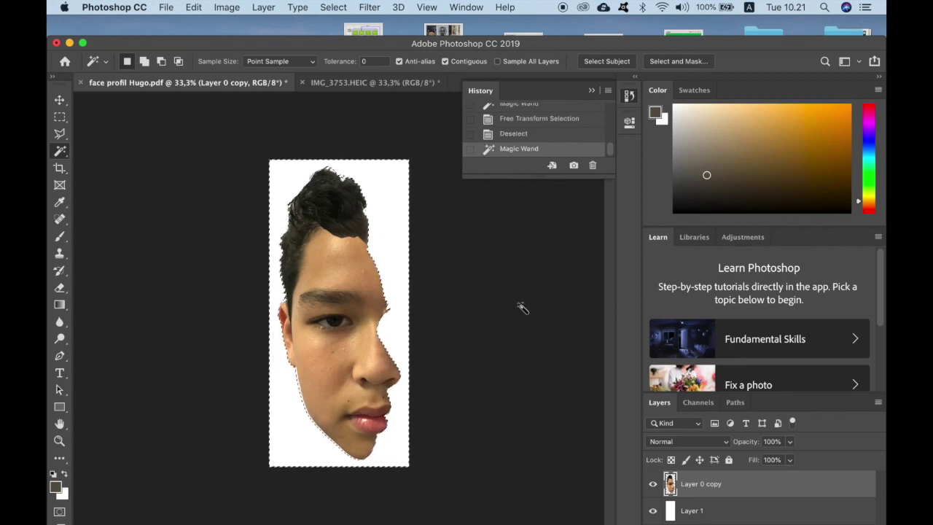
click(334, 8)
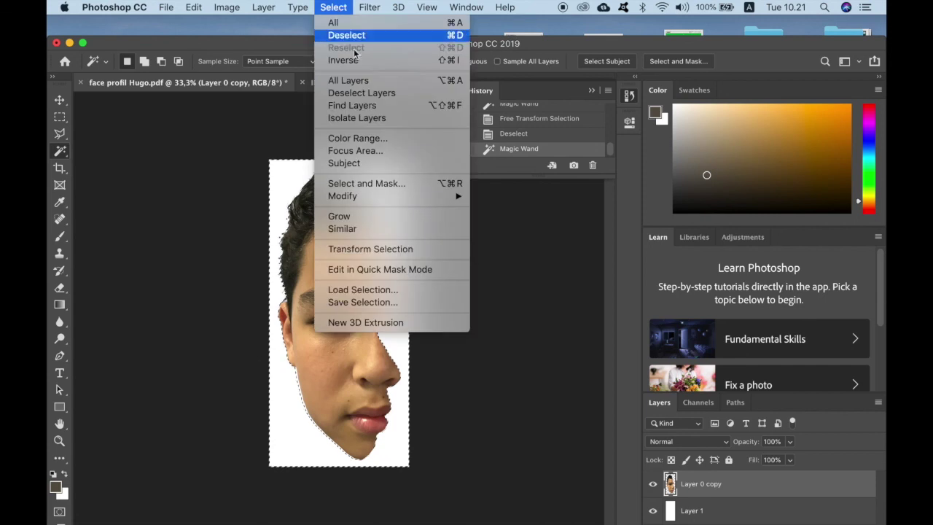
click(367, 249)
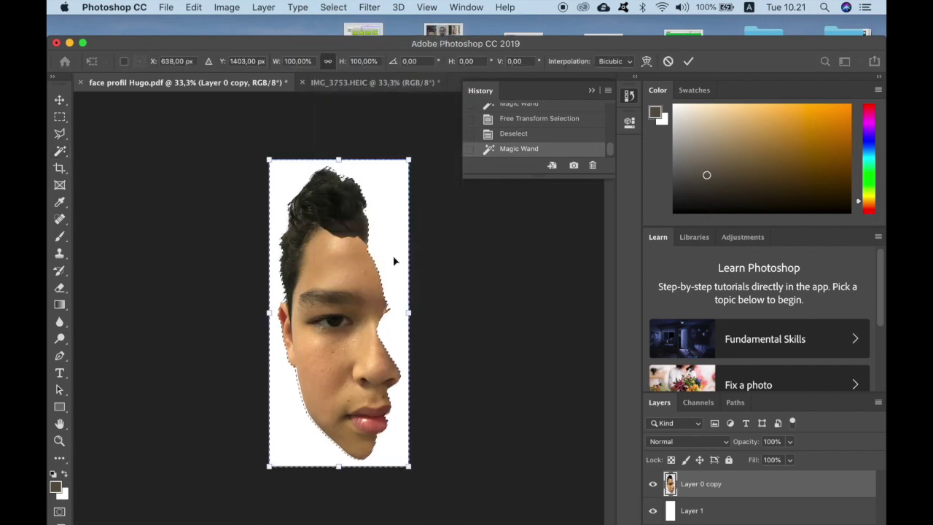
drag(392, 259, 387, 259)
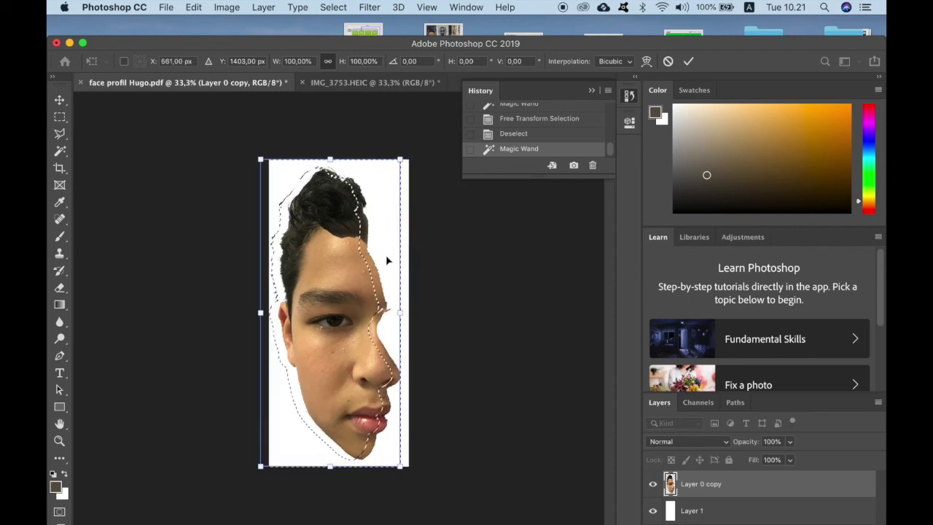
drag(384, 260, 380, 260)
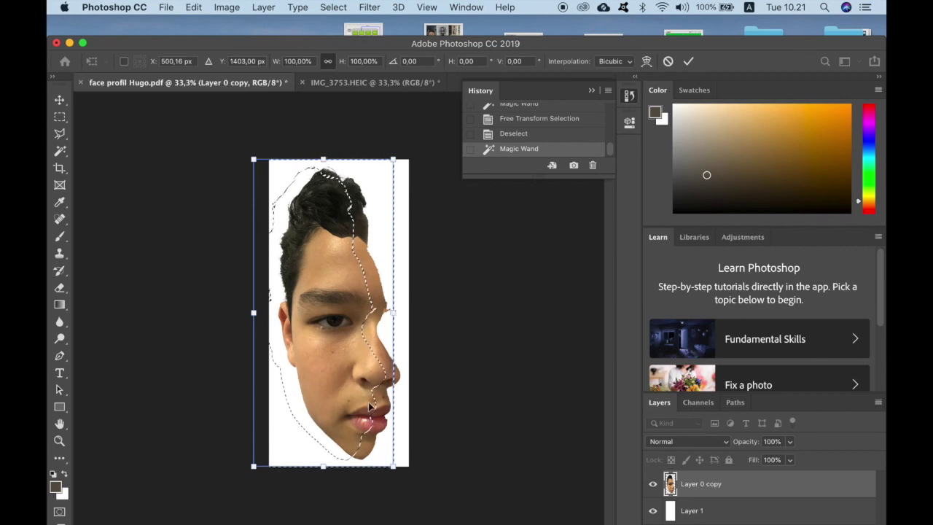
Step: Nudge the selection outline horizontally over the profile to X 521,16 px and apply the selection transform
key(Right)
key(Right)
key(Right)
key(Right)
key(Right)
key(Right)
key(Right)
key(Right)
key(Right)
key(Right)
key(Right)
key(Right)
key(Right)
key(Right)
key(Right)
key(Right)
key(Right)
key(Right)
key(Right)
key(Right)
key(Right)
key(Right)
key(Right)
key(Right)
key(Right)
key(Right)
key(Right)
key(Right)
key(Right)
key(Right)
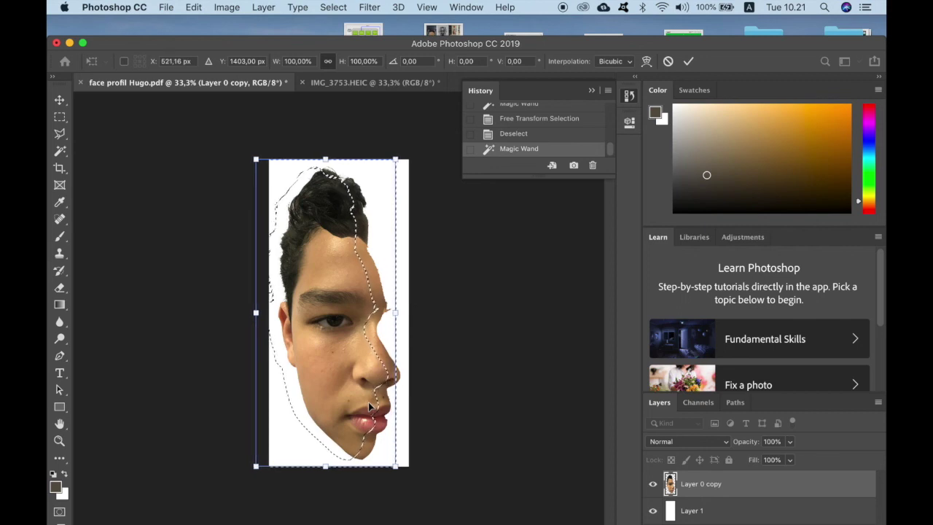
key(Right)
key(Right)
key(Right)
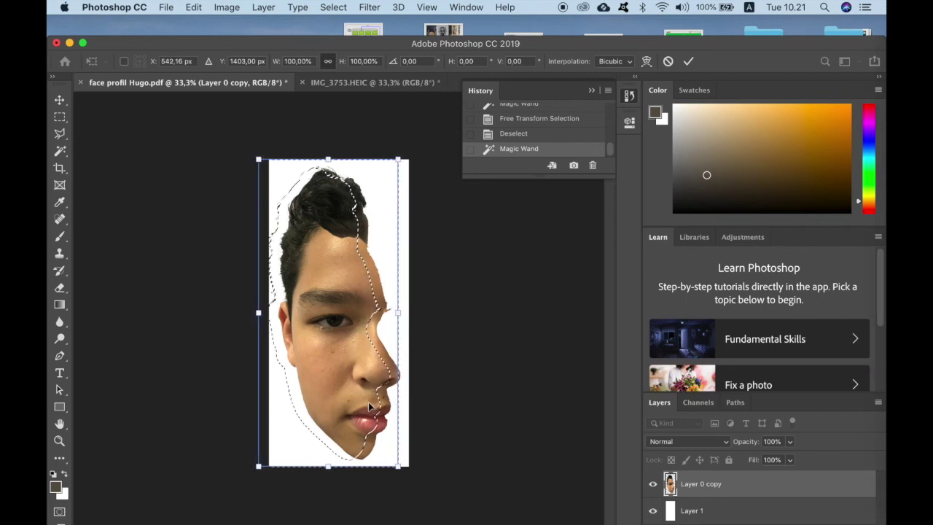
key(Left)
key(Left)
key(Left)
key(Left)
key(Left)
key(Left)
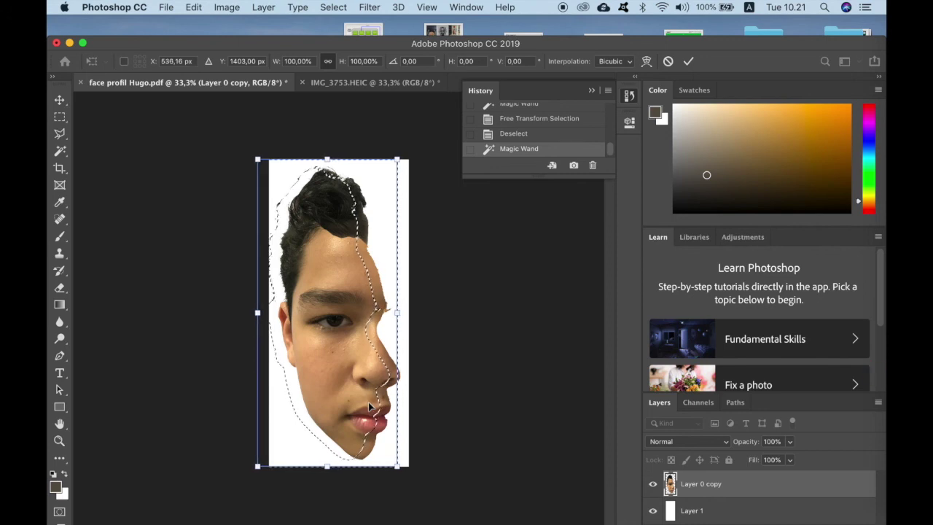
key(Left)
key(Left)
key(Left)
key(Left)
key(Left)
key(Left)
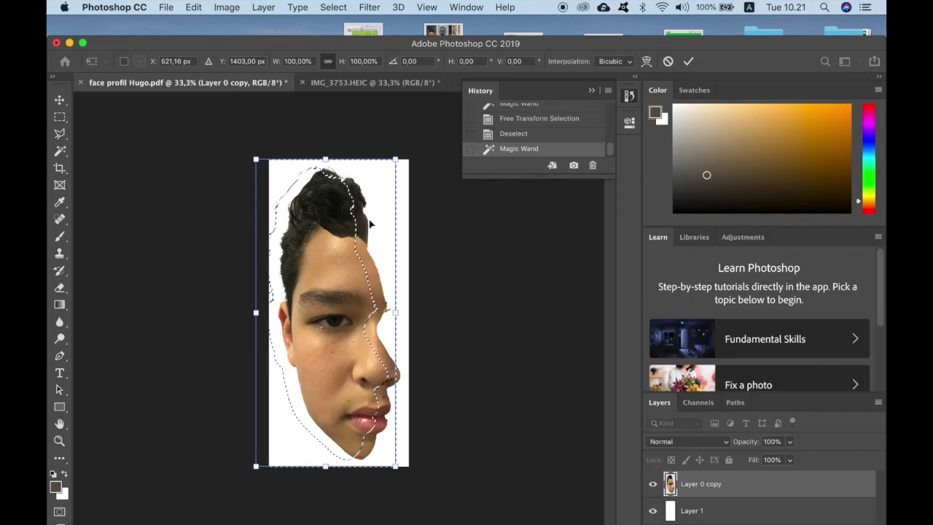
click(689, 61)
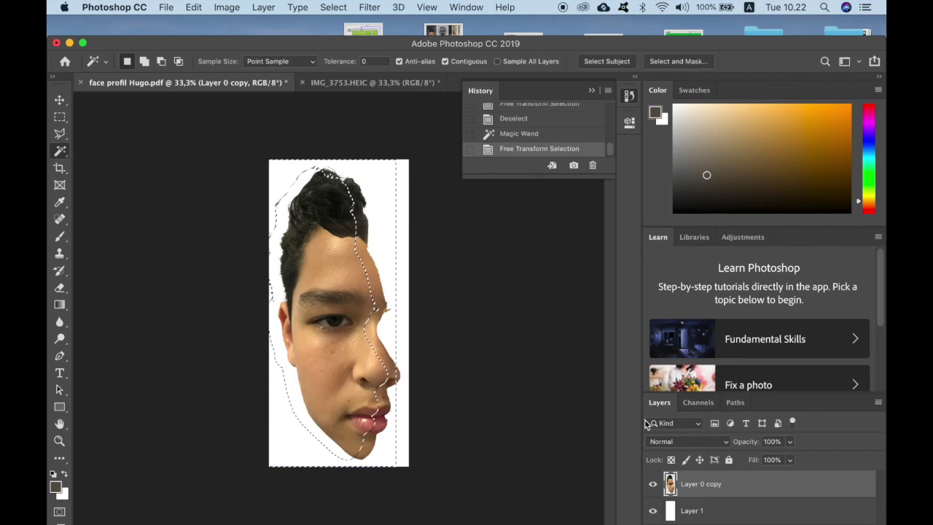
Step: Clear the selected strip along the profile on Layer 0 copy, and erase the leftover nose fragment using a Rectangular Marquee selection
key(Delete)
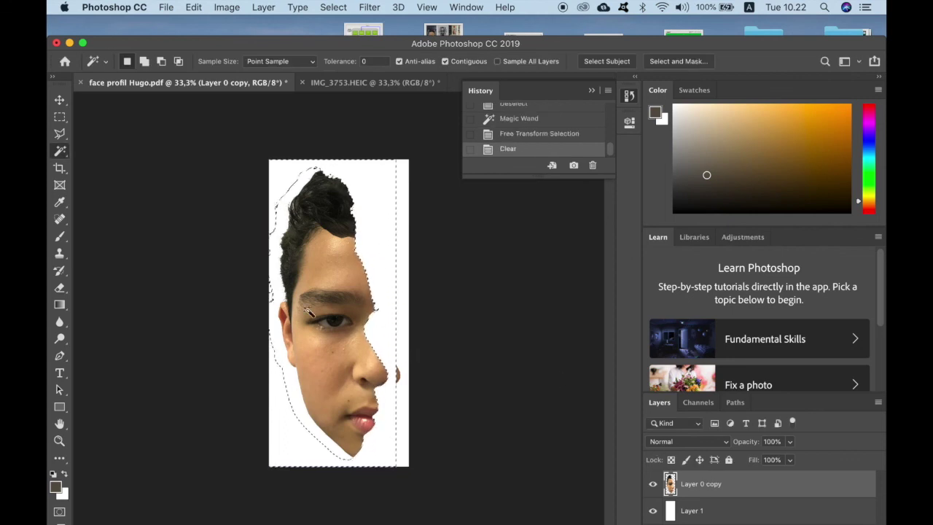
click(61, 117)
click(390, 355)
drag(389, 352, 412, 394)
key(Delete)
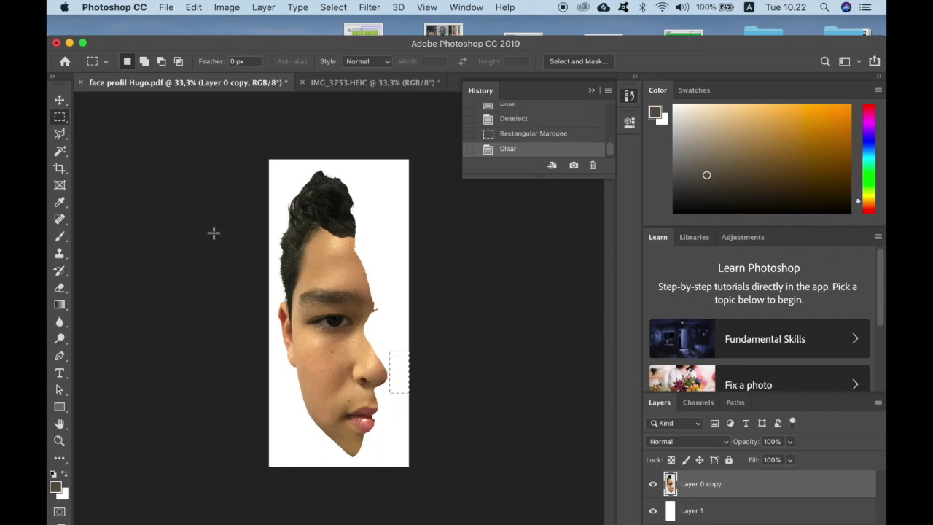
Step: Select the face by inverting a Magic Wand selection of the empty area, and move it slightly right to centre it on the white background
click(60, 150)
click(382, 233)
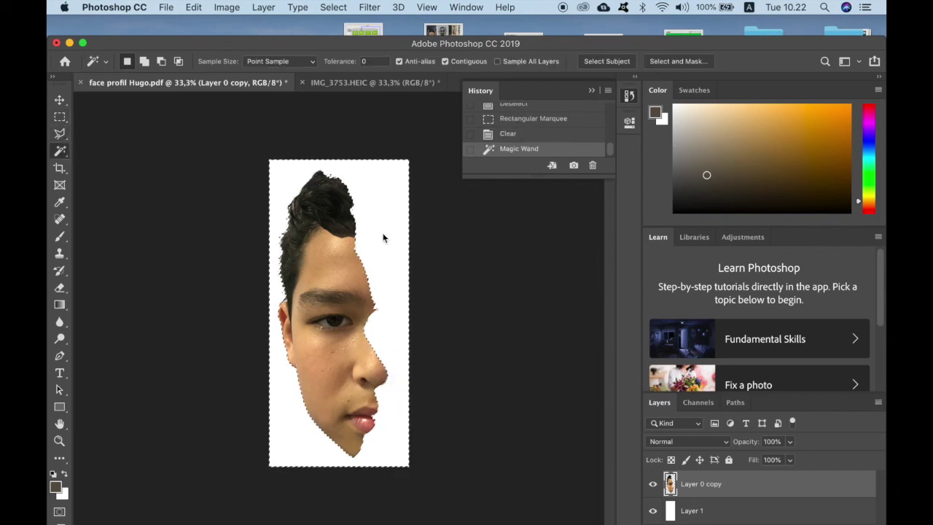
click(332, 8)
click(347, 62)
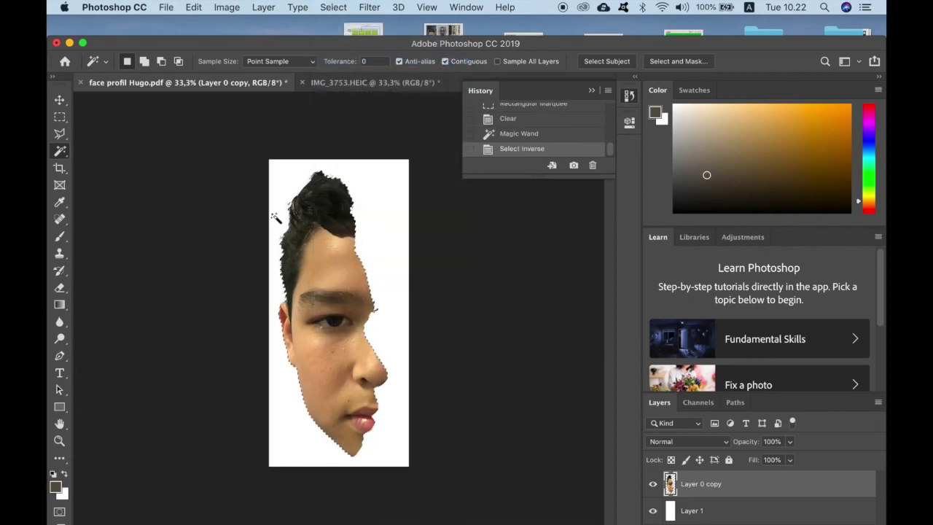
click(60, 100)
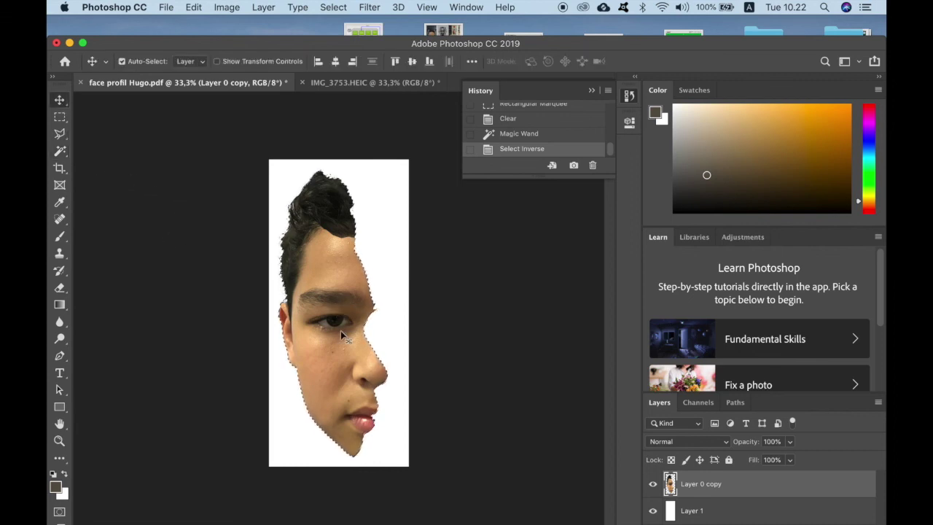
drag(336, 325, 345, 325)
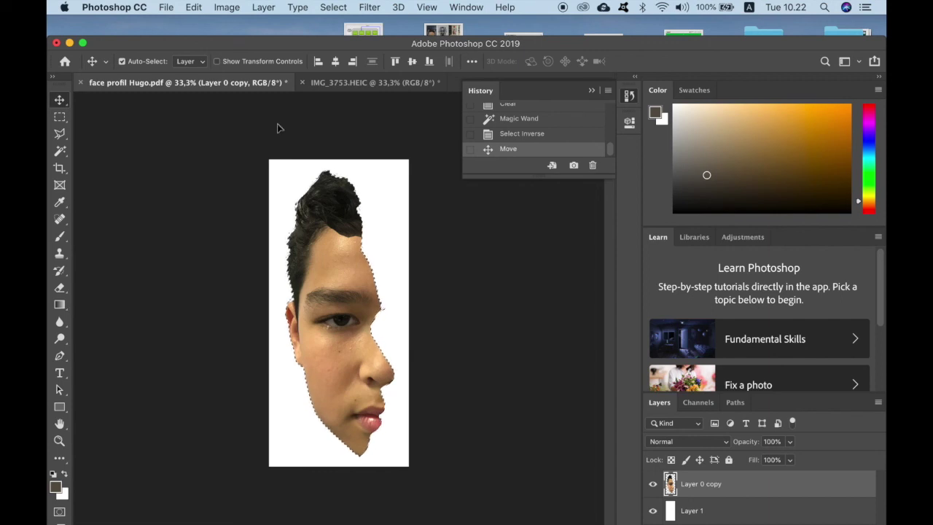
Step: Save the composite as a Photoshop PDF with layers, replacing the existing face profil PDF in the 002 tuto Face profil folder
click(167, 7)
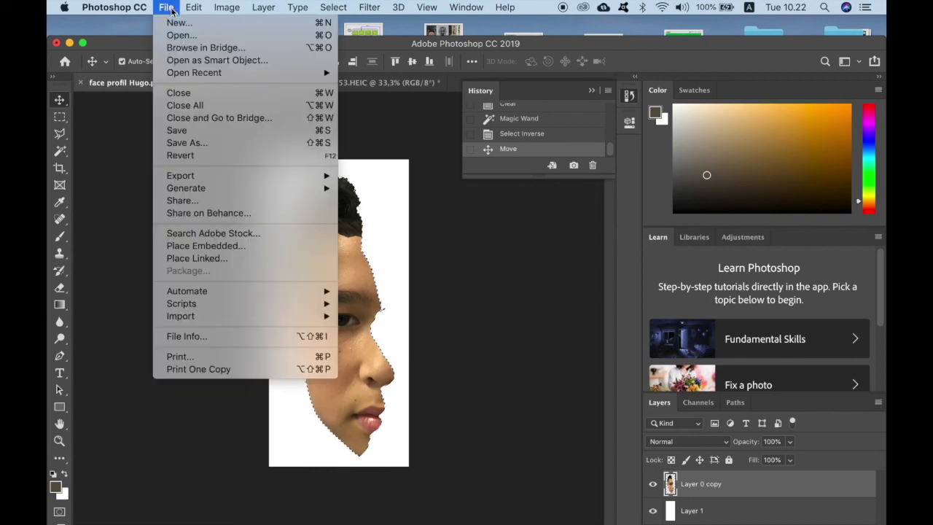
click(189, 143)
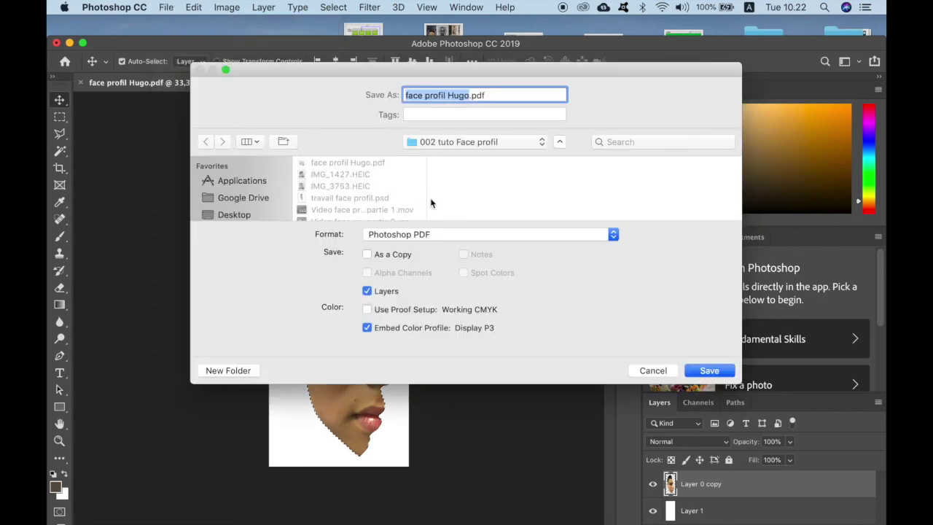
click(345, 167)
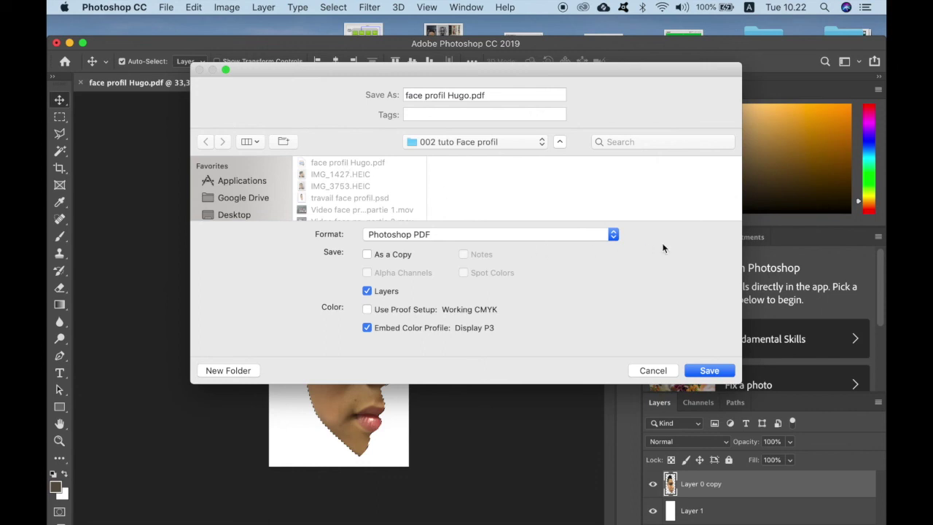
click(713, 373)
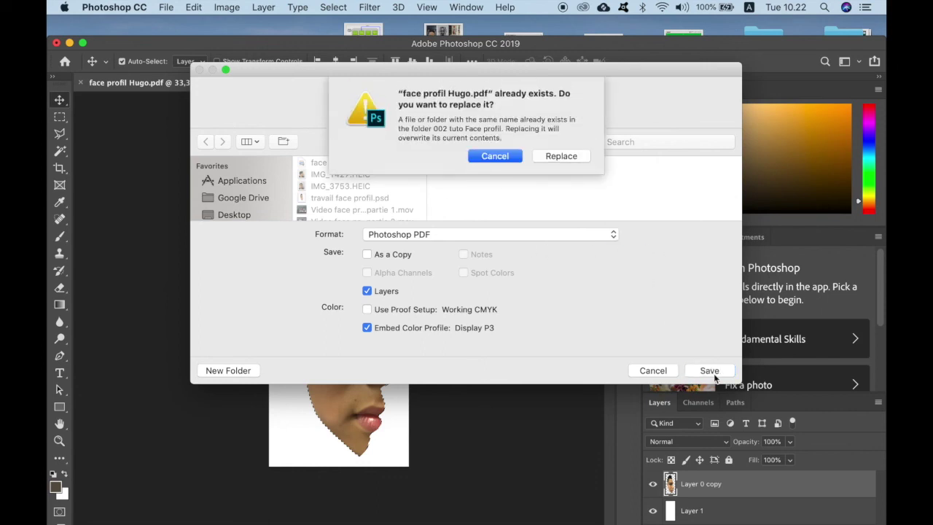
click(561, 156)
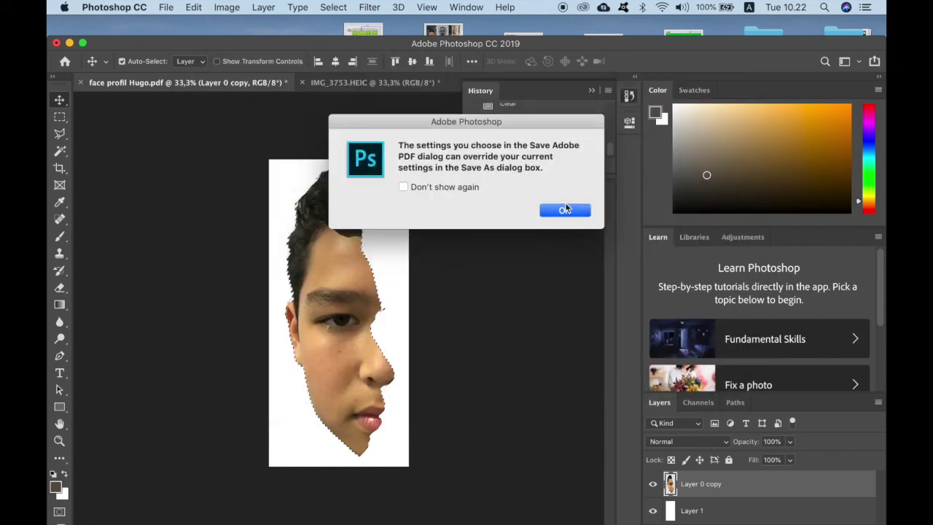
Step: Generate the updated PDF with the High Quality Print preset, keeping Preserve Photoshop Editing Capabilities enabled
click(565, 211)
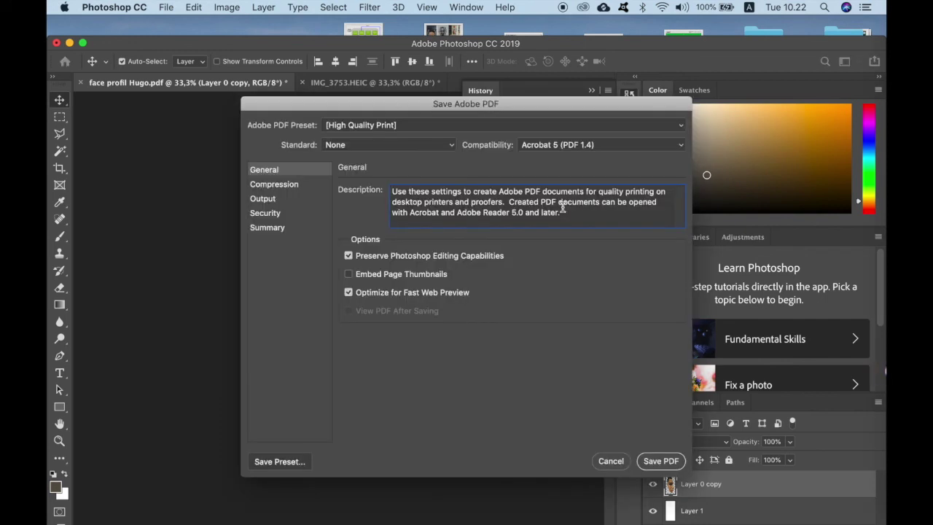
click(670, 462)
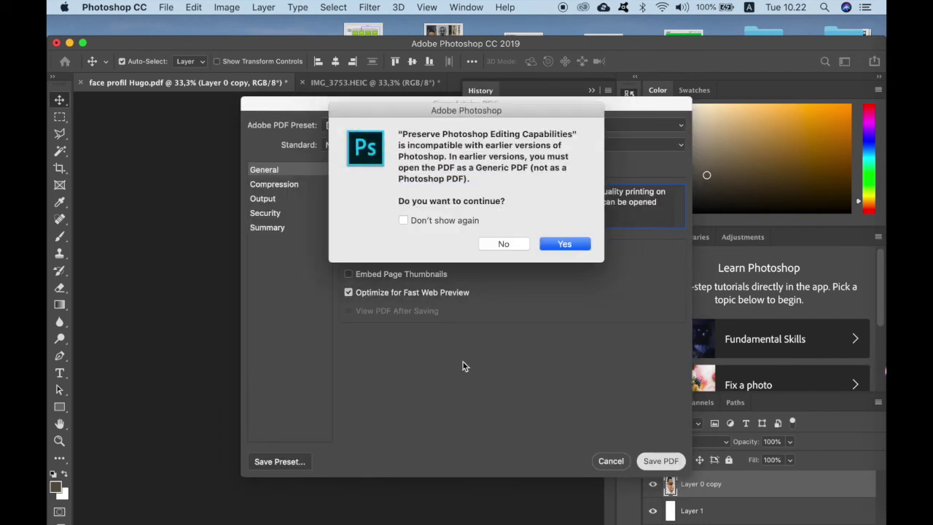
click(565, 244)
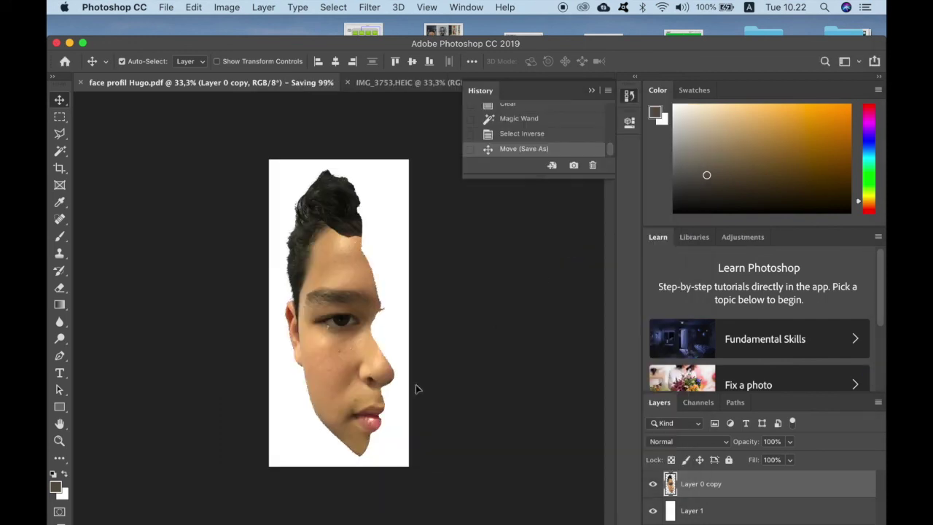